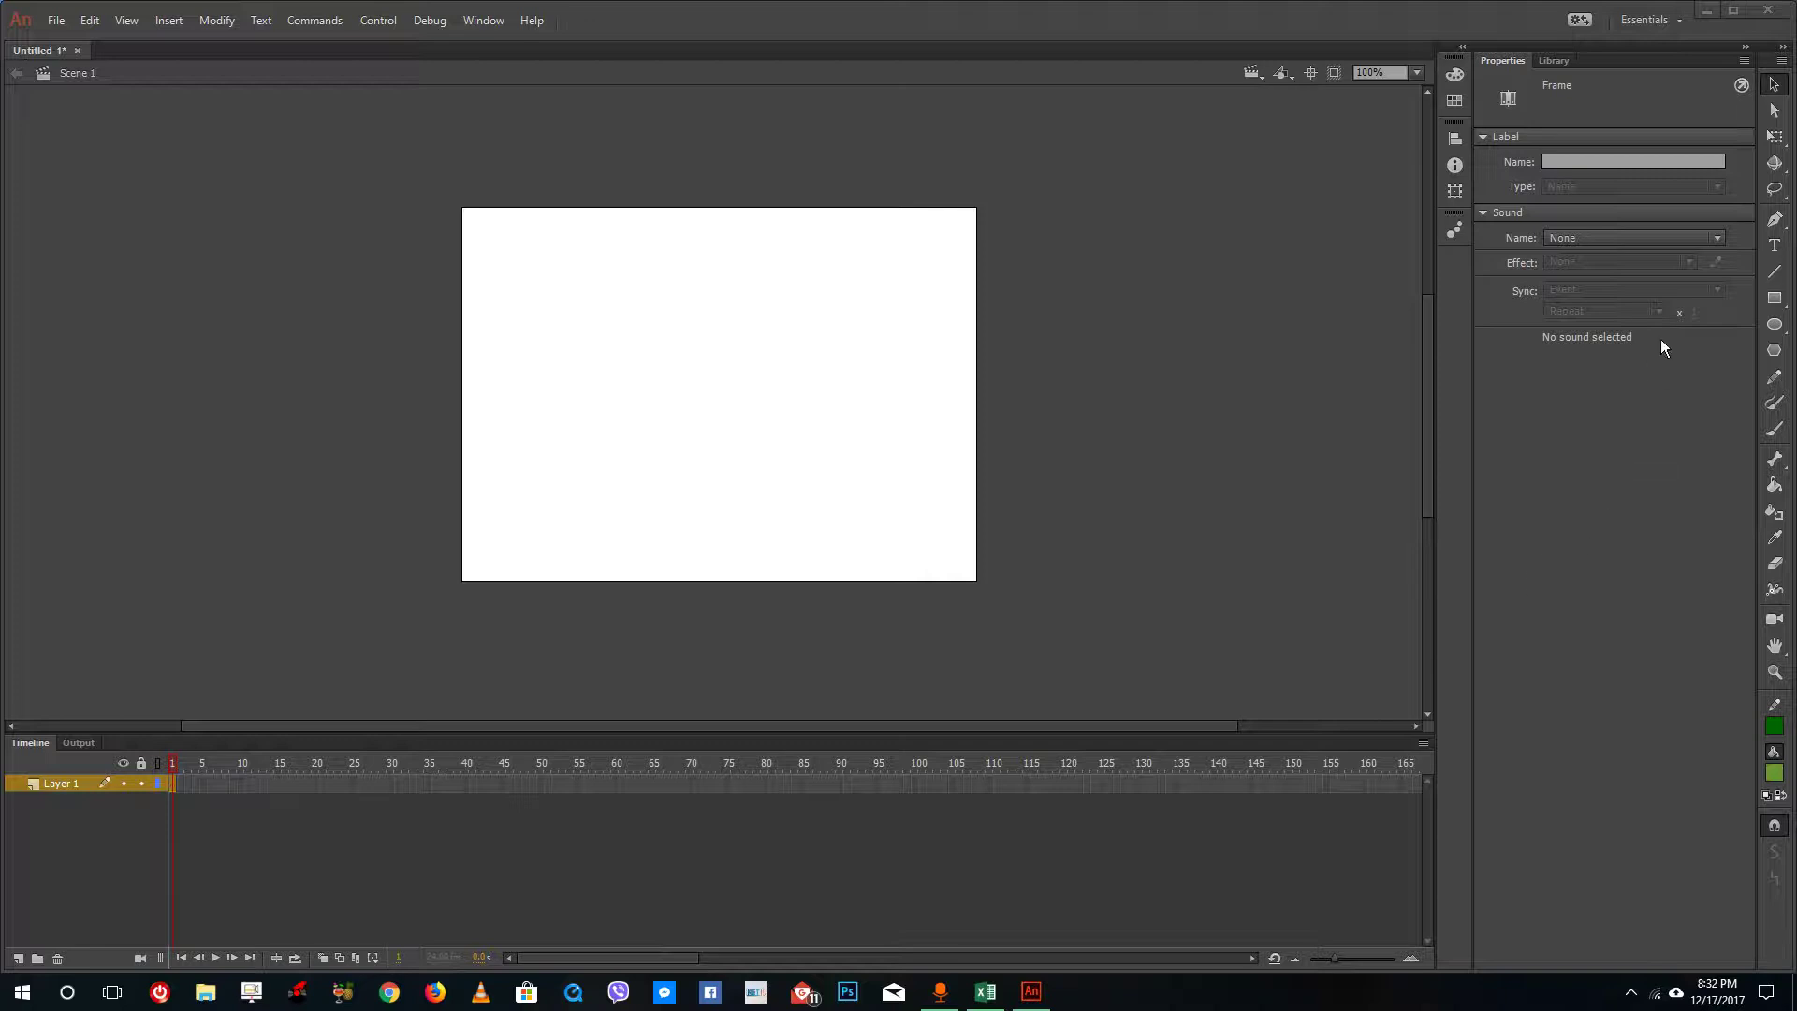
Draw a tall, narrow green rectangle on the left side of the stage with the Rectangle tool.
{"action": "left_click", "coordinate": [1772, 298]}
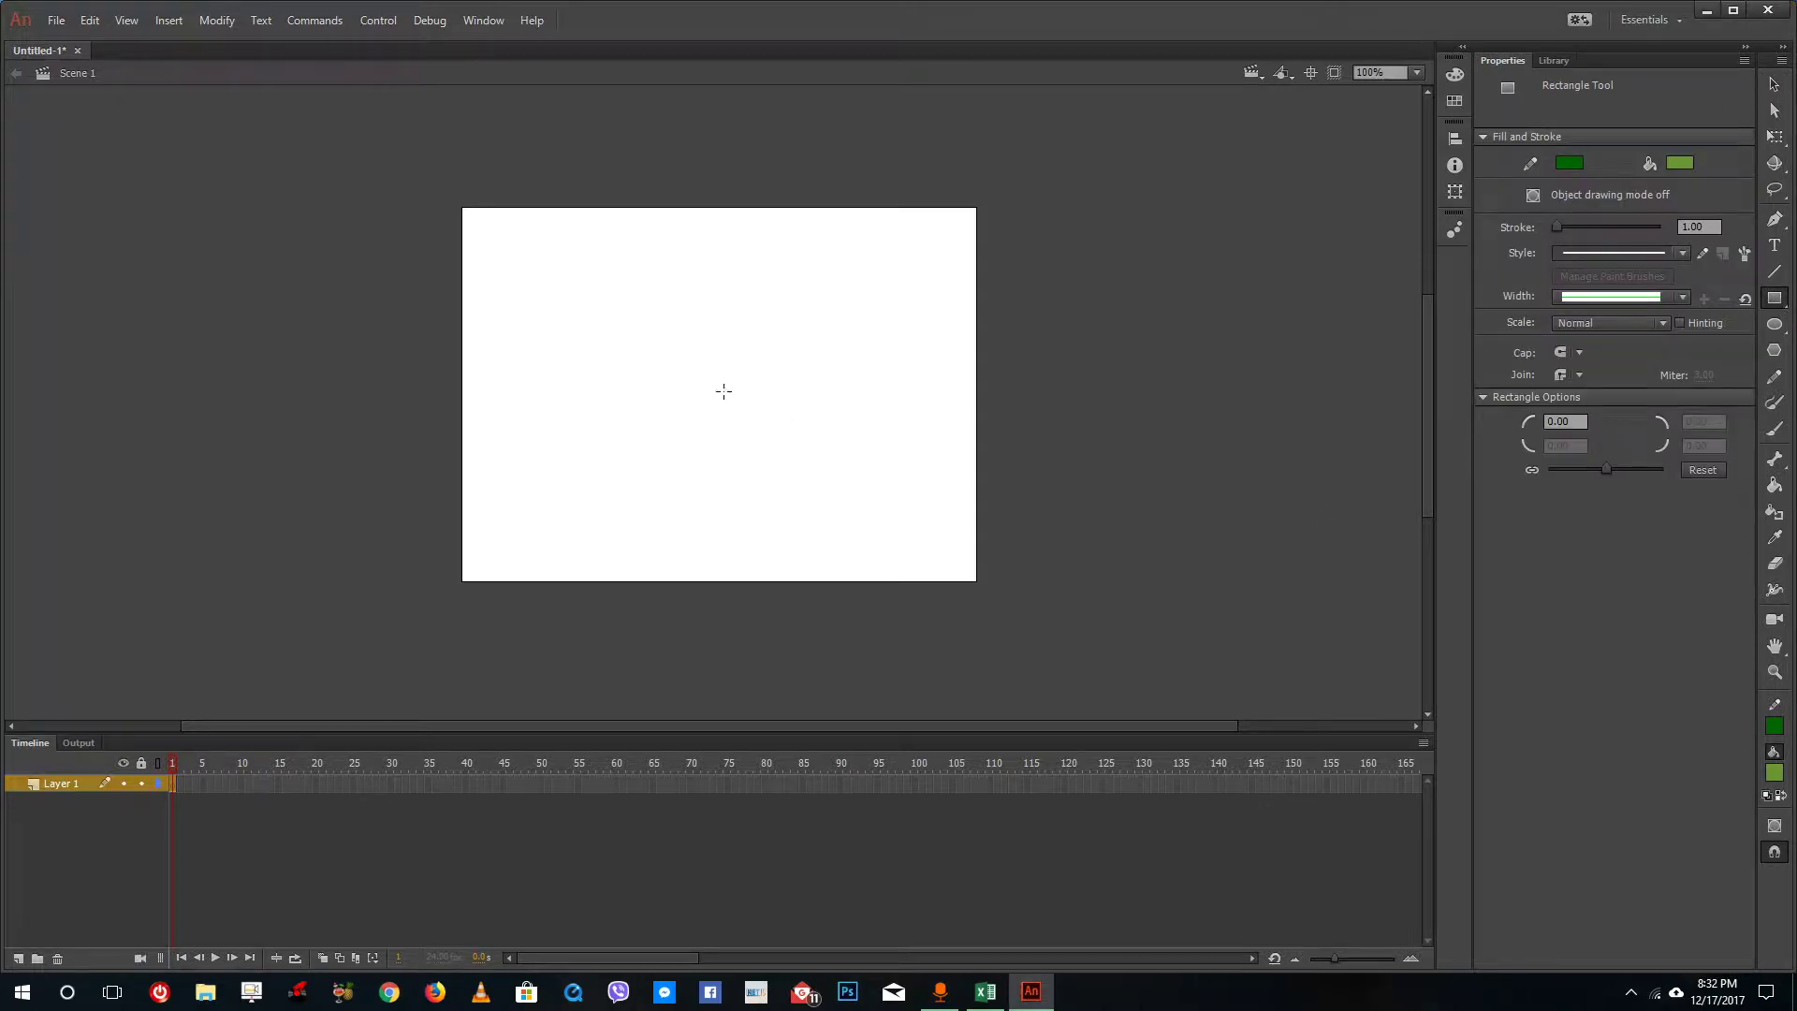
{"action": "left_click_drag", "start_coordinate": [526, 262], "coordinate": [564, 533]}
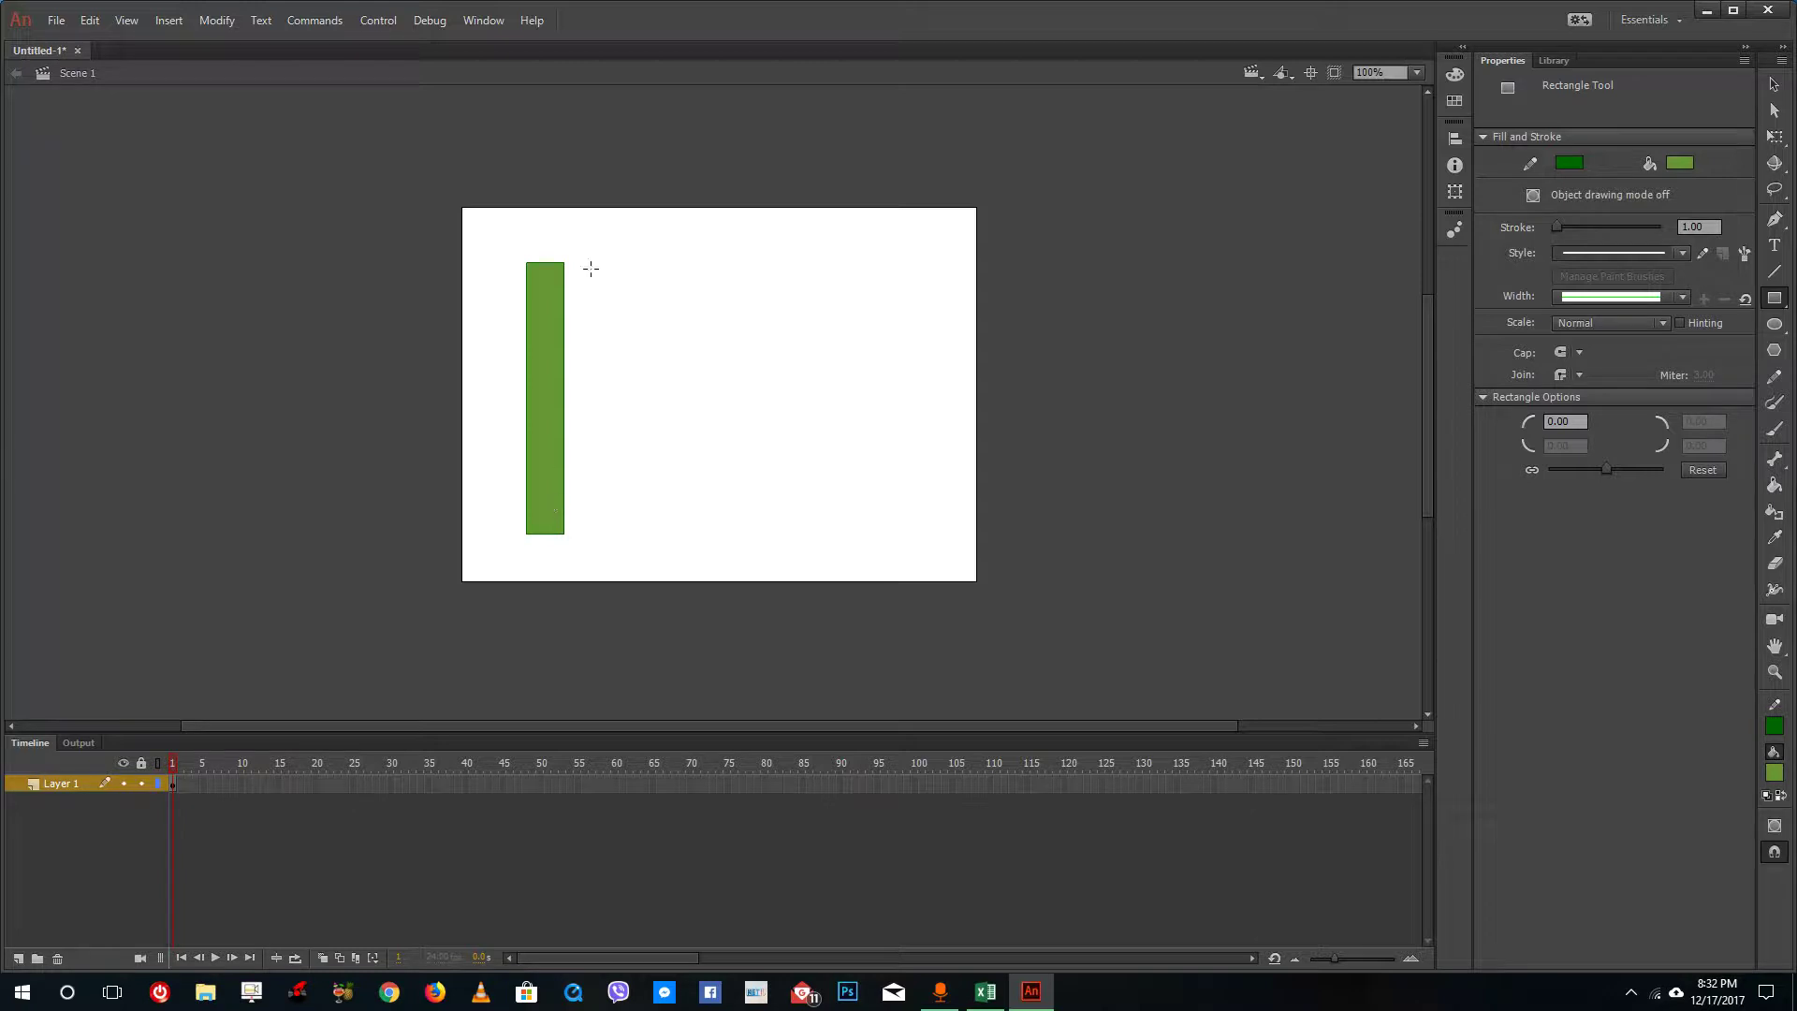
Draw a two-bone IK chain from the top to the bottom of the green rectangle.
{"action": "left_click", "coordinate": [1774, 457]}
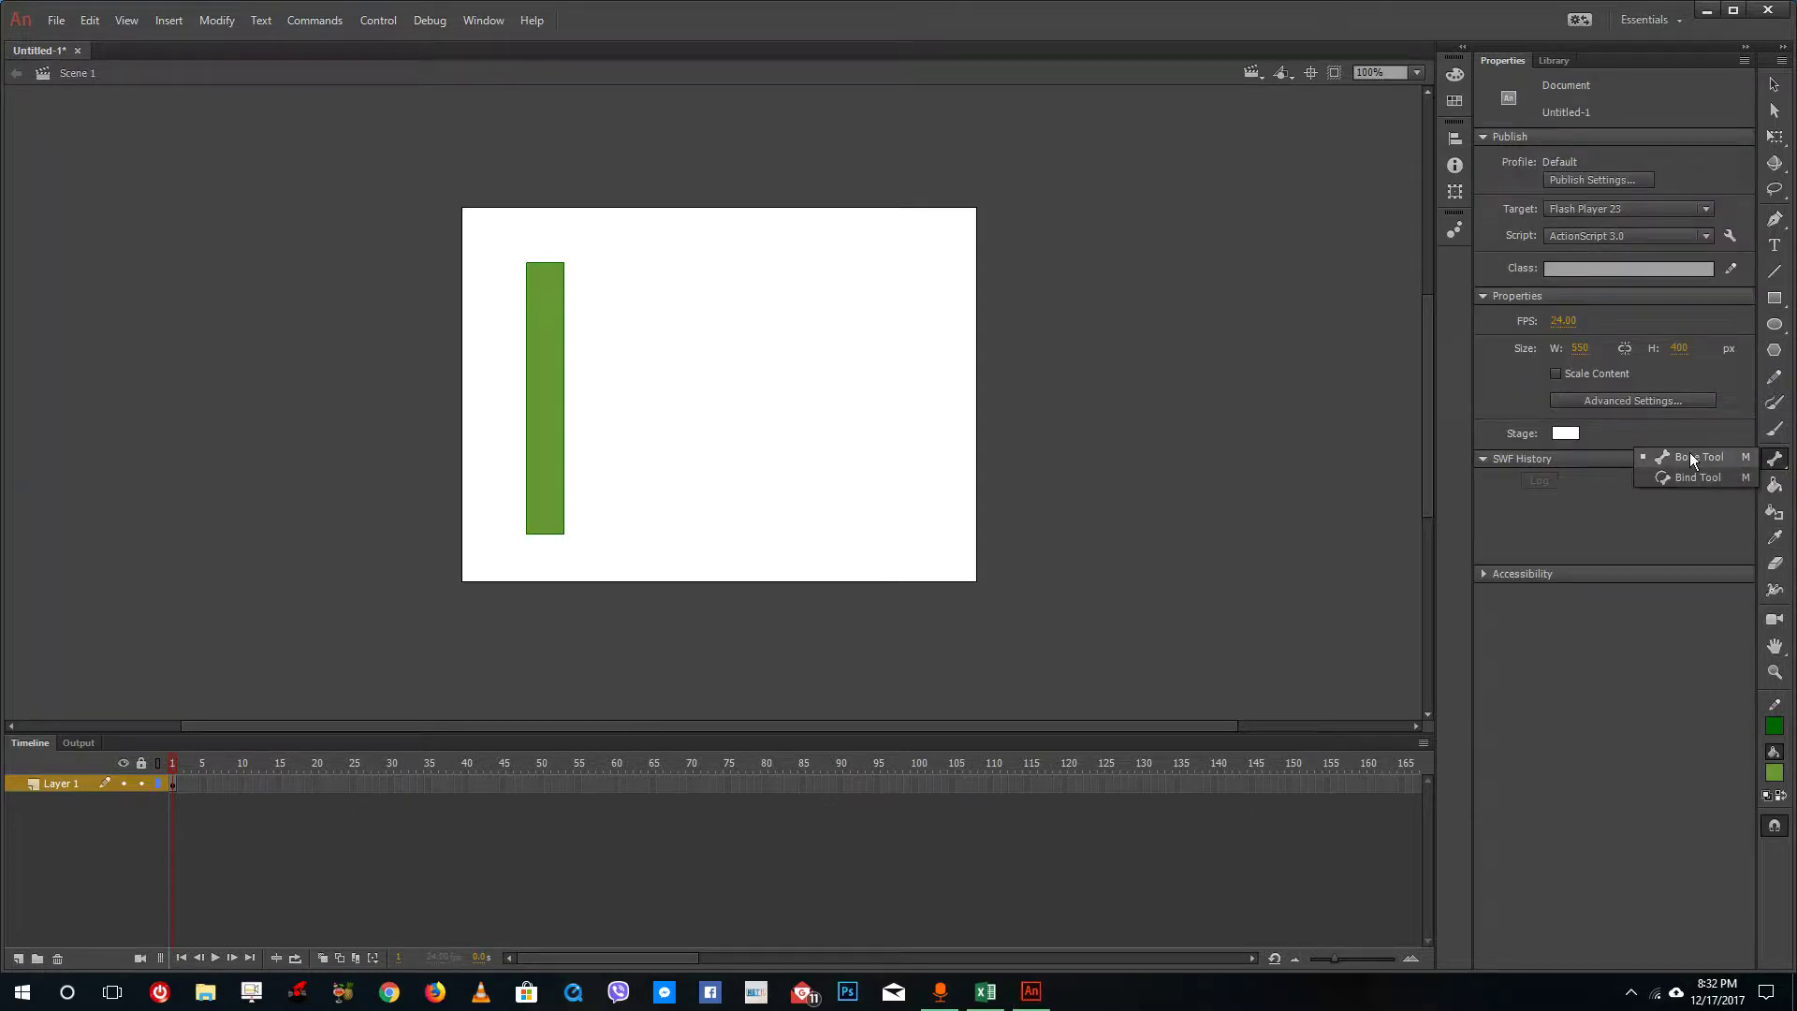
{"action": "left_click", "coordinate": [1680, 458]}
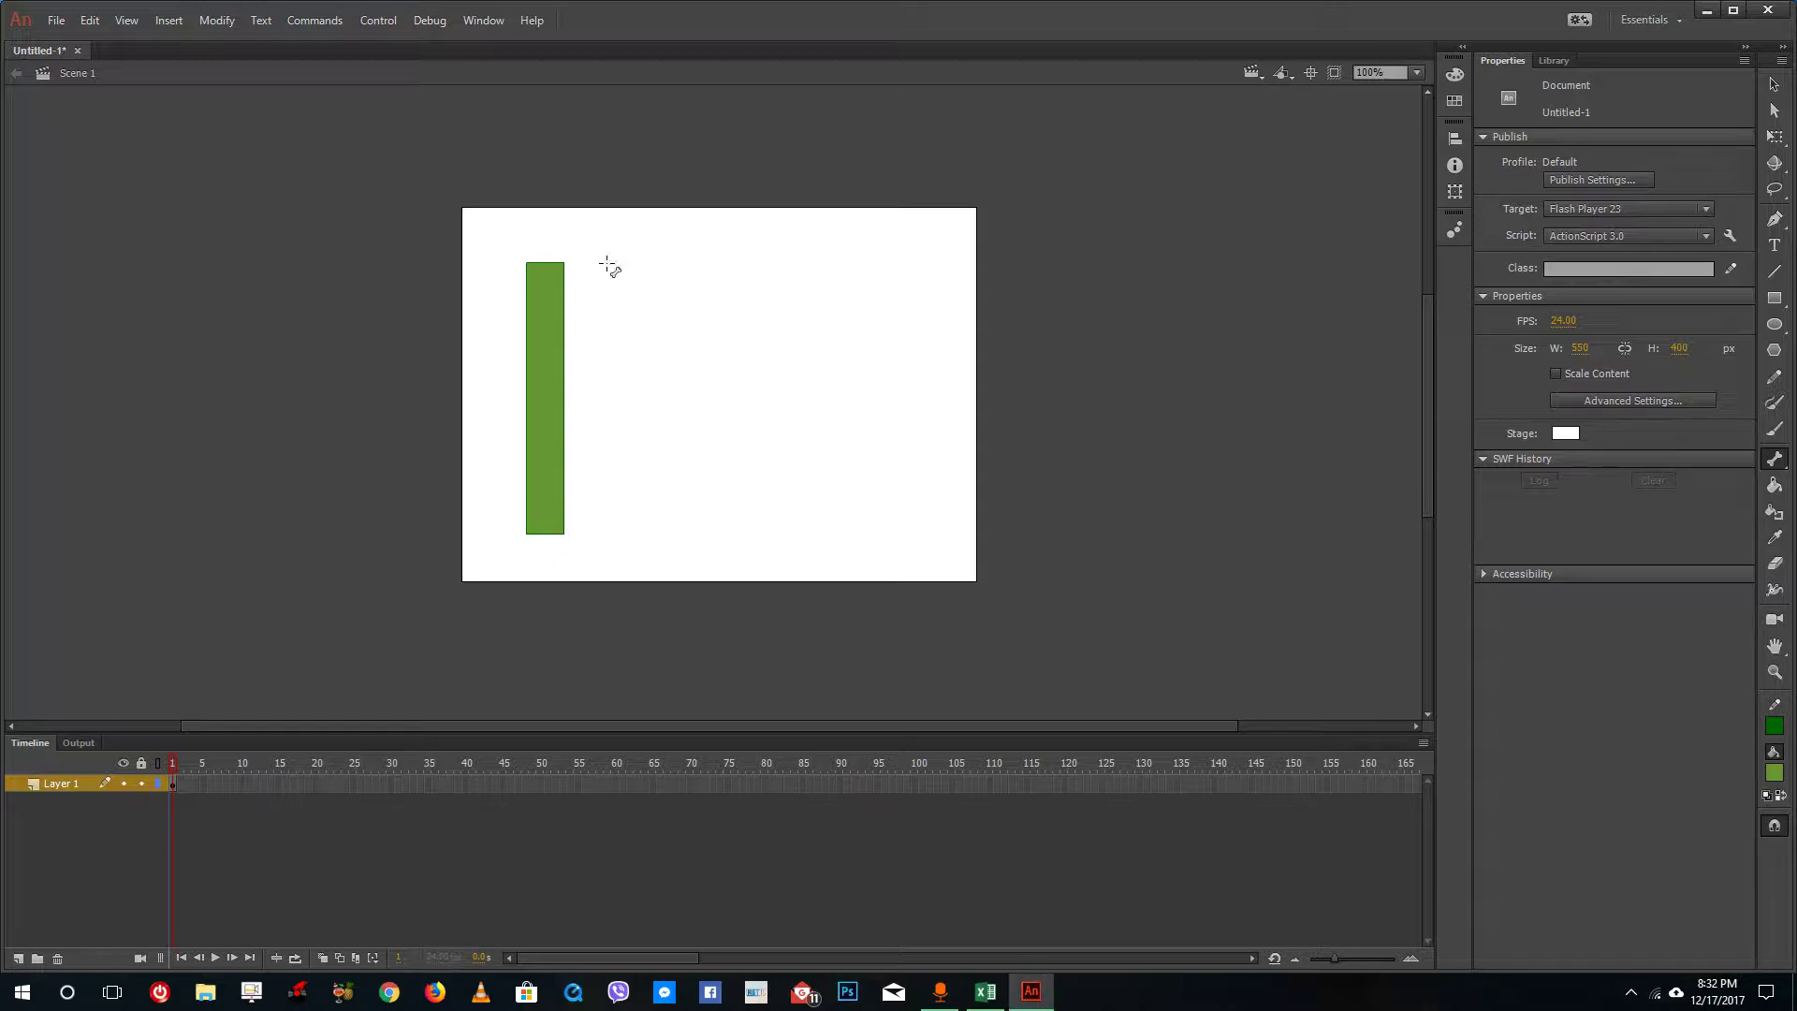
{"action": "left_click_drag", "start_coordinate": [545, 265], "coordinate": [546, 440]}
{"action": "left_click_drag", "start_coordinate": [545, 440], "coordinate": [543, 525]}
Pose the armature into an S curve by dragging its bottom end and a joint.
{"action": "left_click", "coordinate": [1773, 84]}
{"action": "left_click_drag", "start_coordinate": [549, 530], "coordinate": [589, 487]}
{"action": "left_click_drag", "start_coordinate": [545, 368], "coordinate": [555, 408]}
{"action": "key", "text": "Escape"}
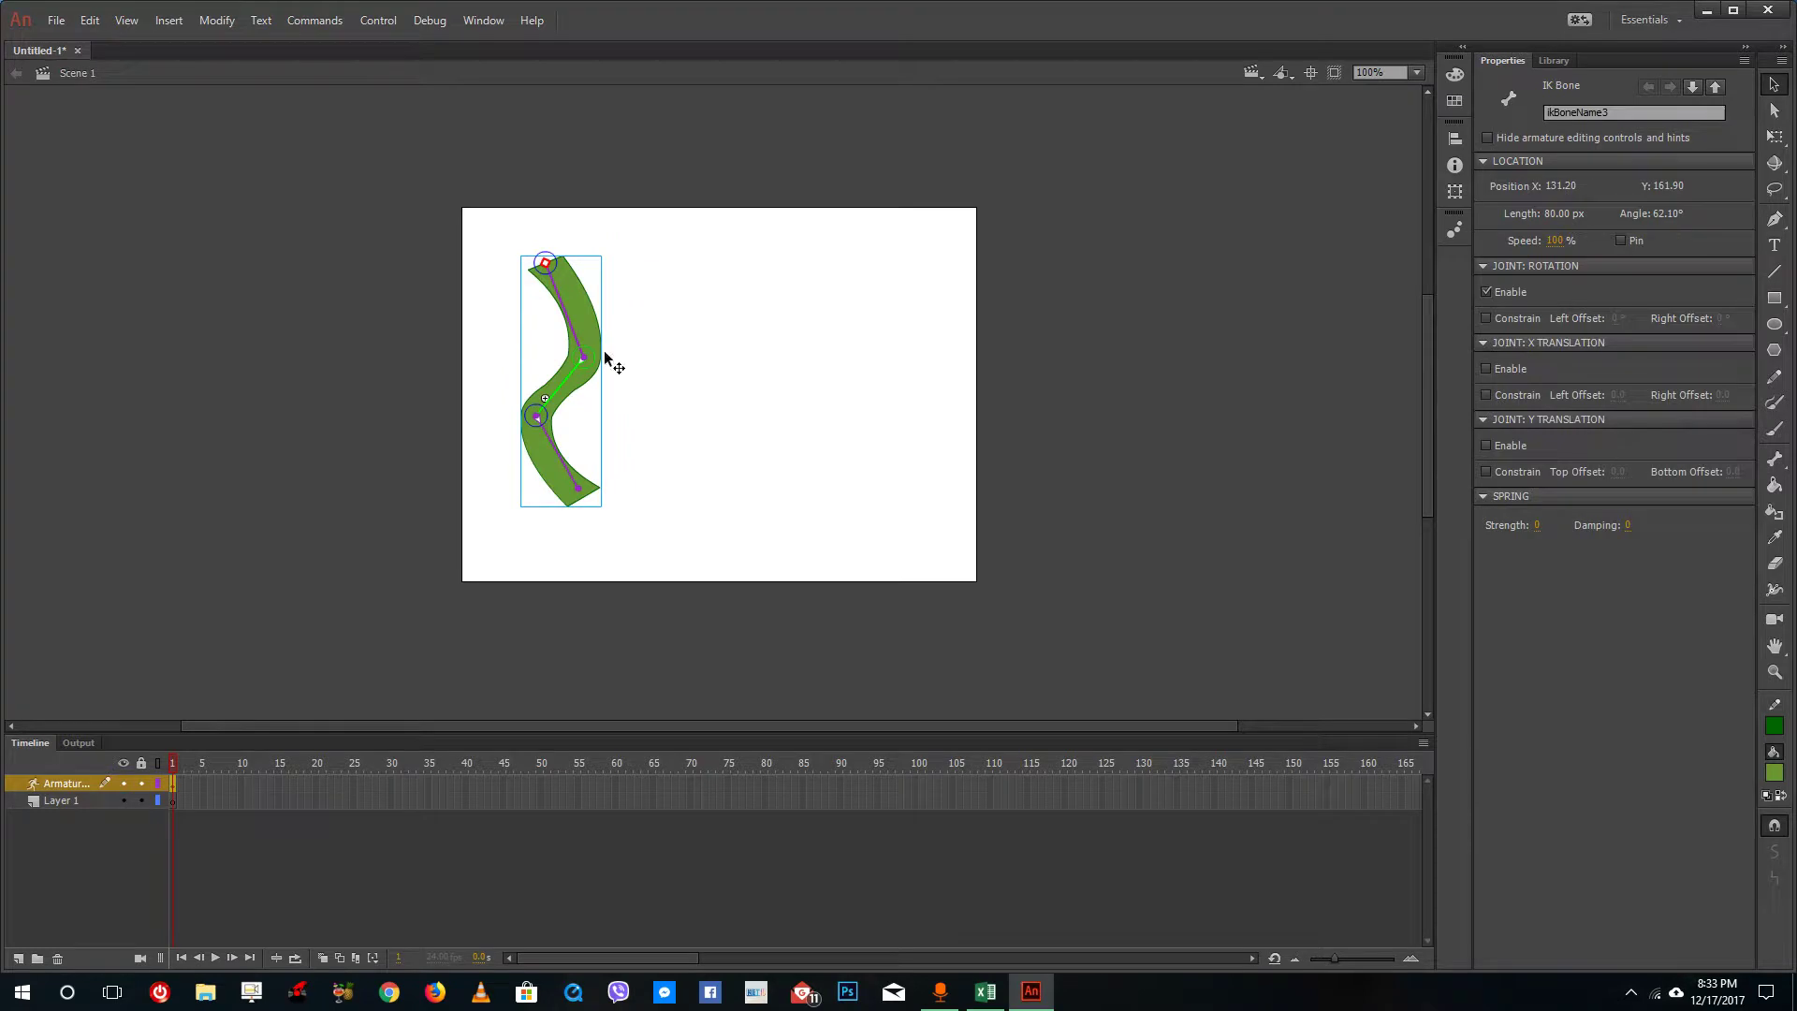
Shift the IK shape to X 112 in Properties, then select its upper bone.
{"action": "left_click", "coordinate": [560, 271]}
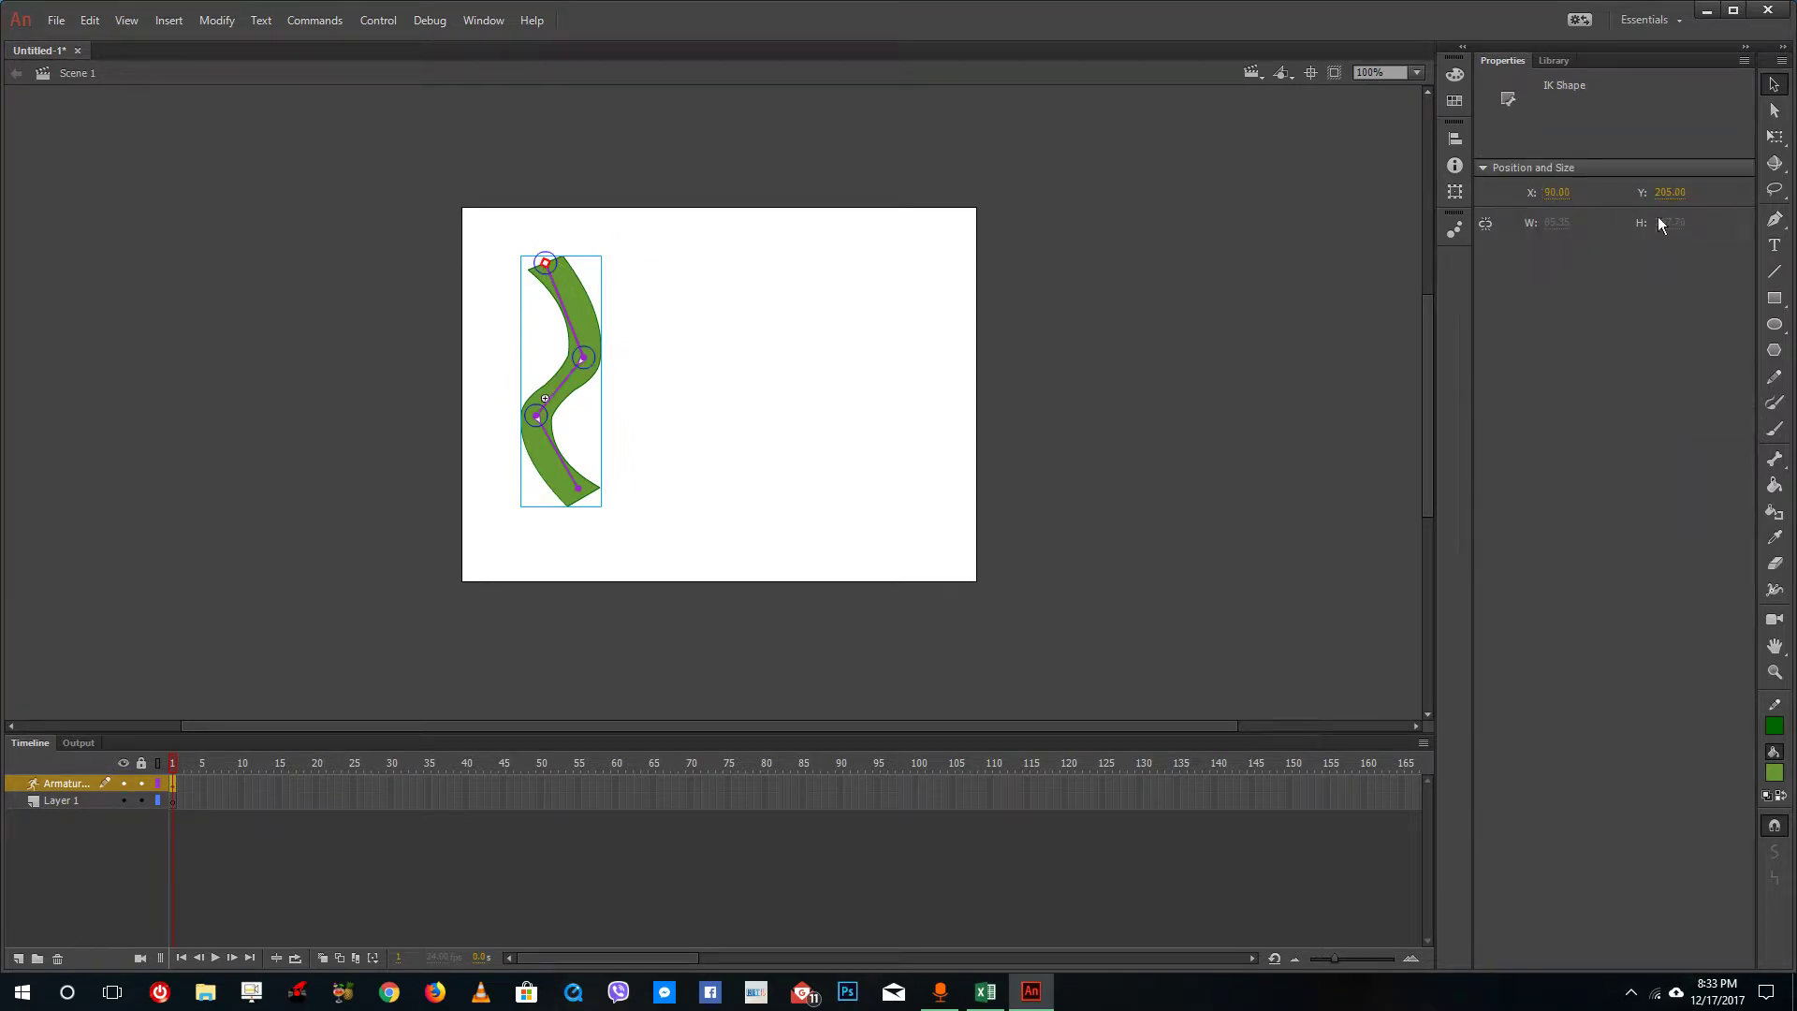
{"action": "left_click_drag", "start_coordinate": [1551, 203], "coordinate": [1665, 194]}
{"action": "left_click", "coordinate": [568, 269]}
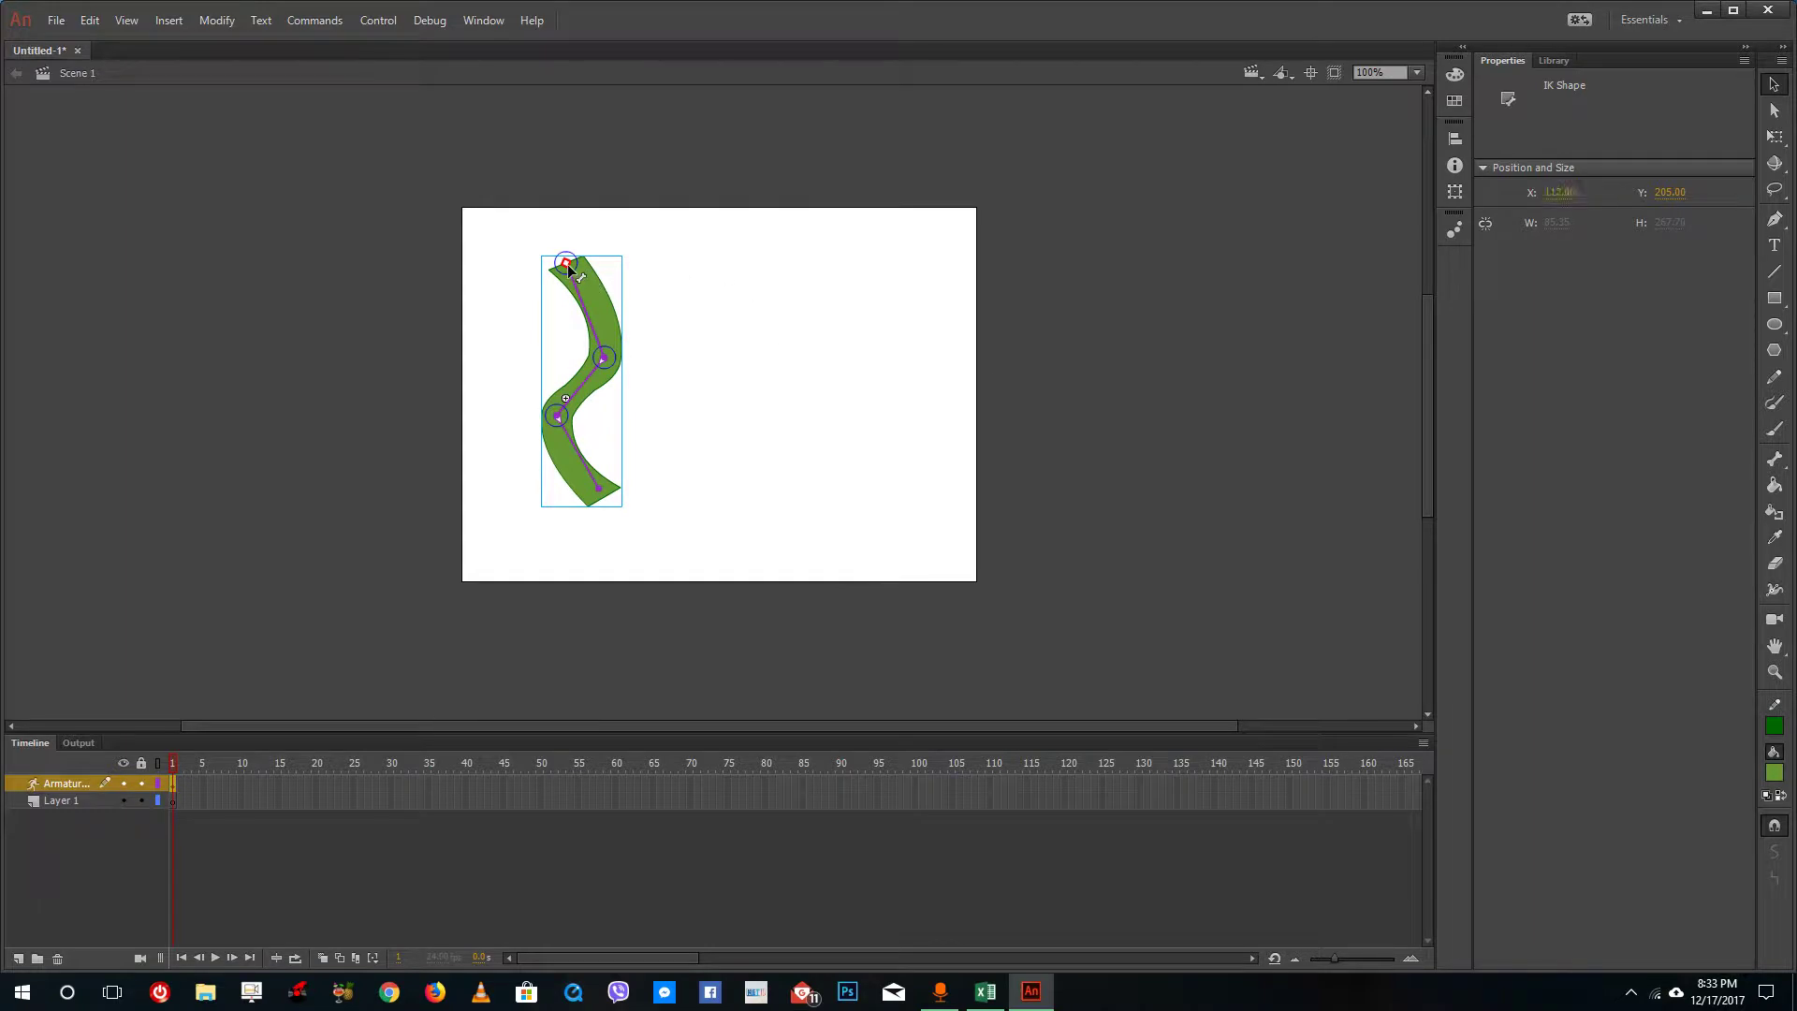
{"action": "left_click", "coordinate": [604, 365]}
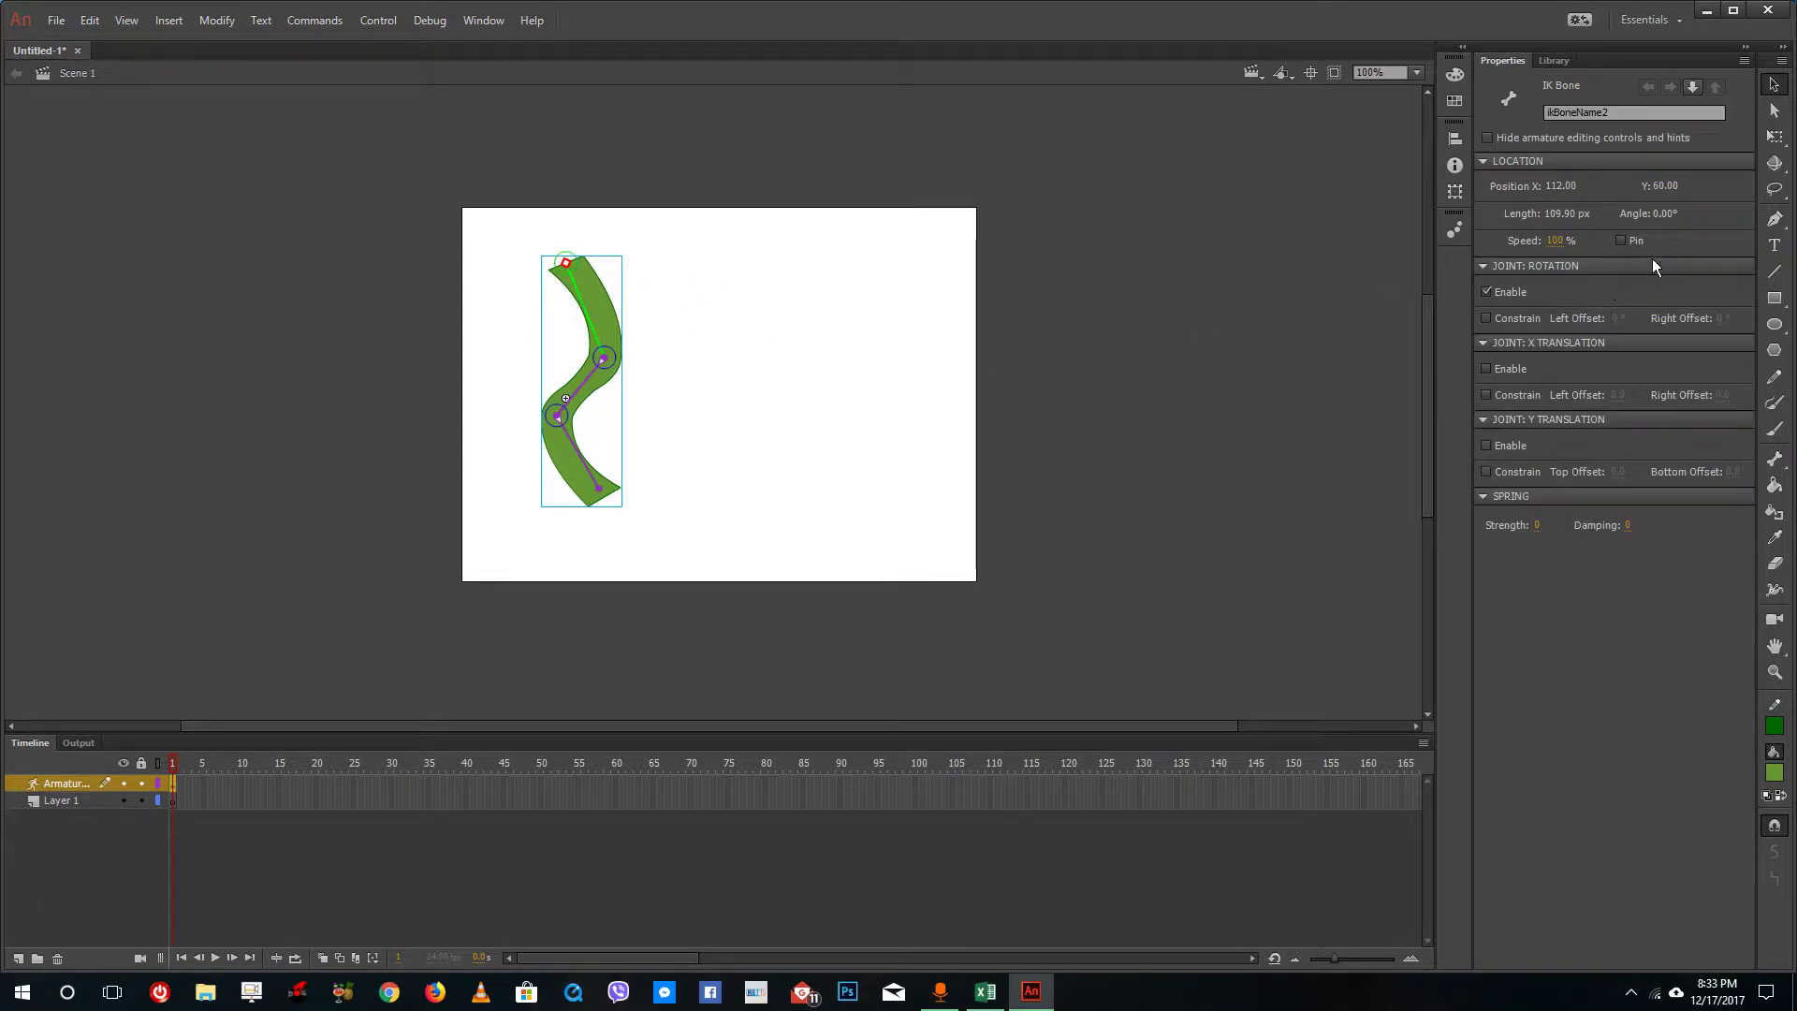
Constrain the upper bone's joint rotation (-48° left, 42° right) and test the bend at the middle joint.
{"action": "left_click", "coordinate": [1486, 317]}
{"action": "left_click_drag", "start_coordinate": [600, 368], "coordinate": [626, 458]}
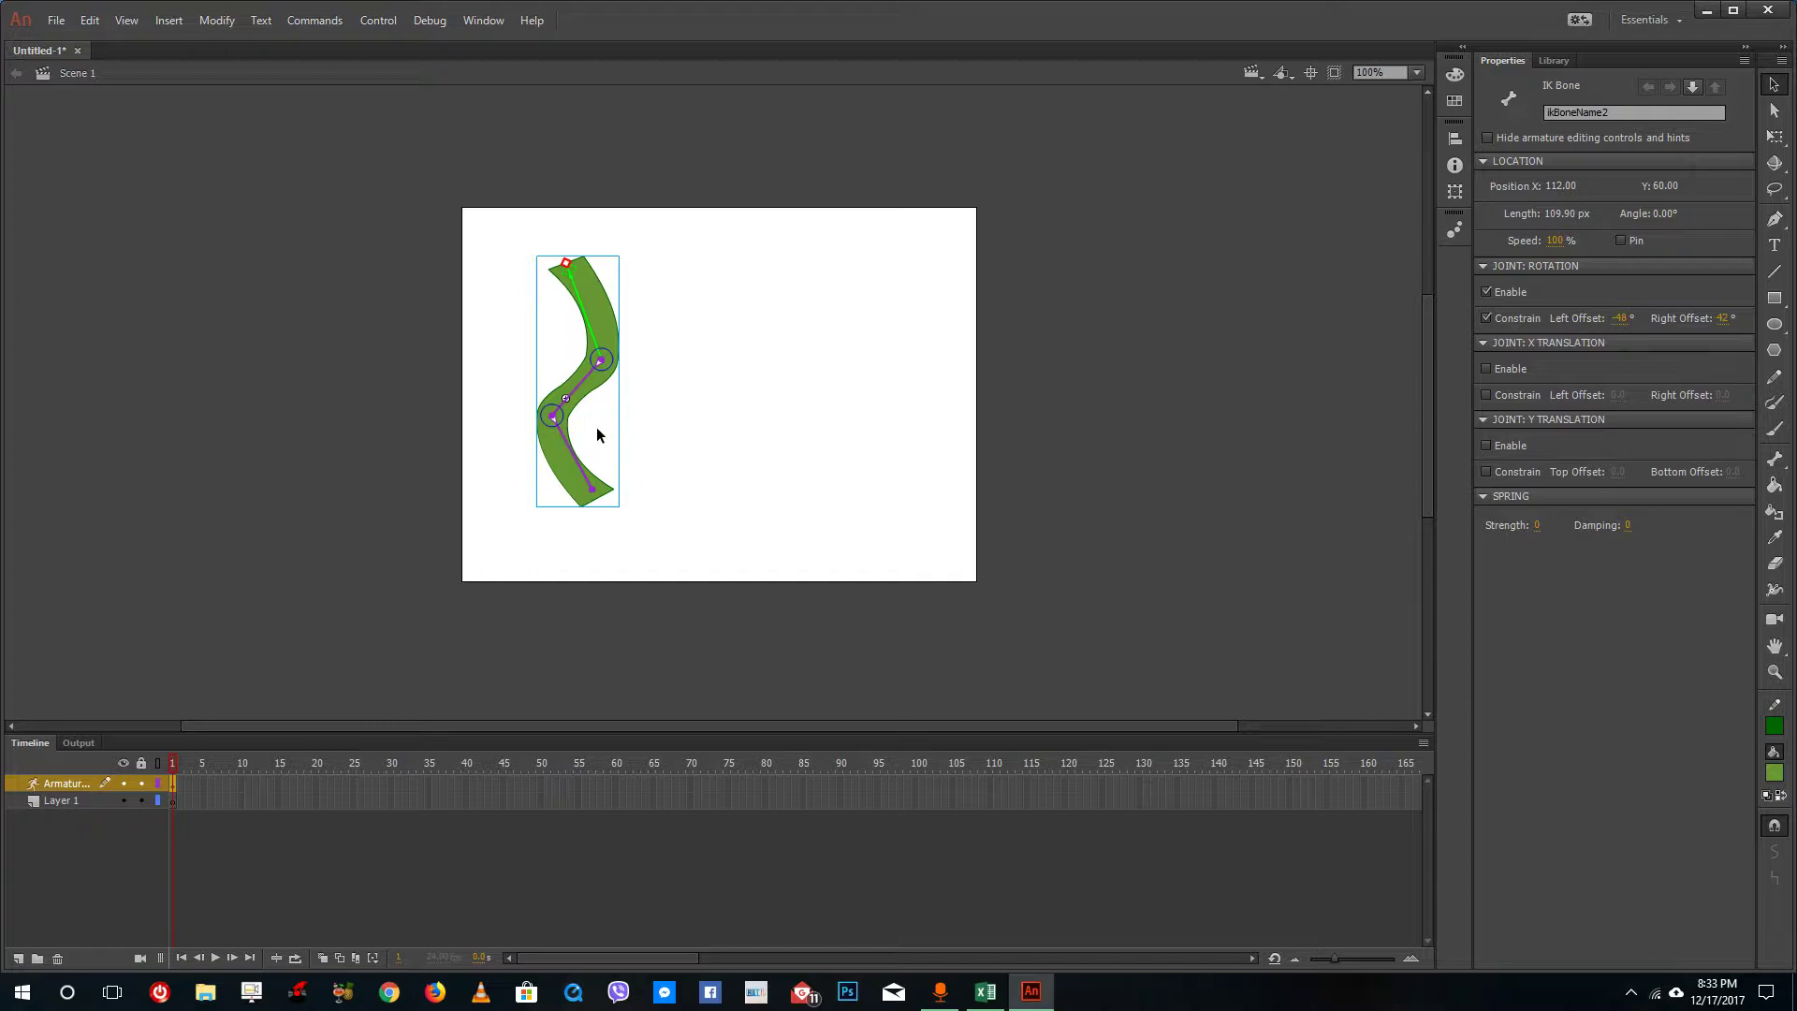
{"action": "left_click", "coordinate": [633, 391]}
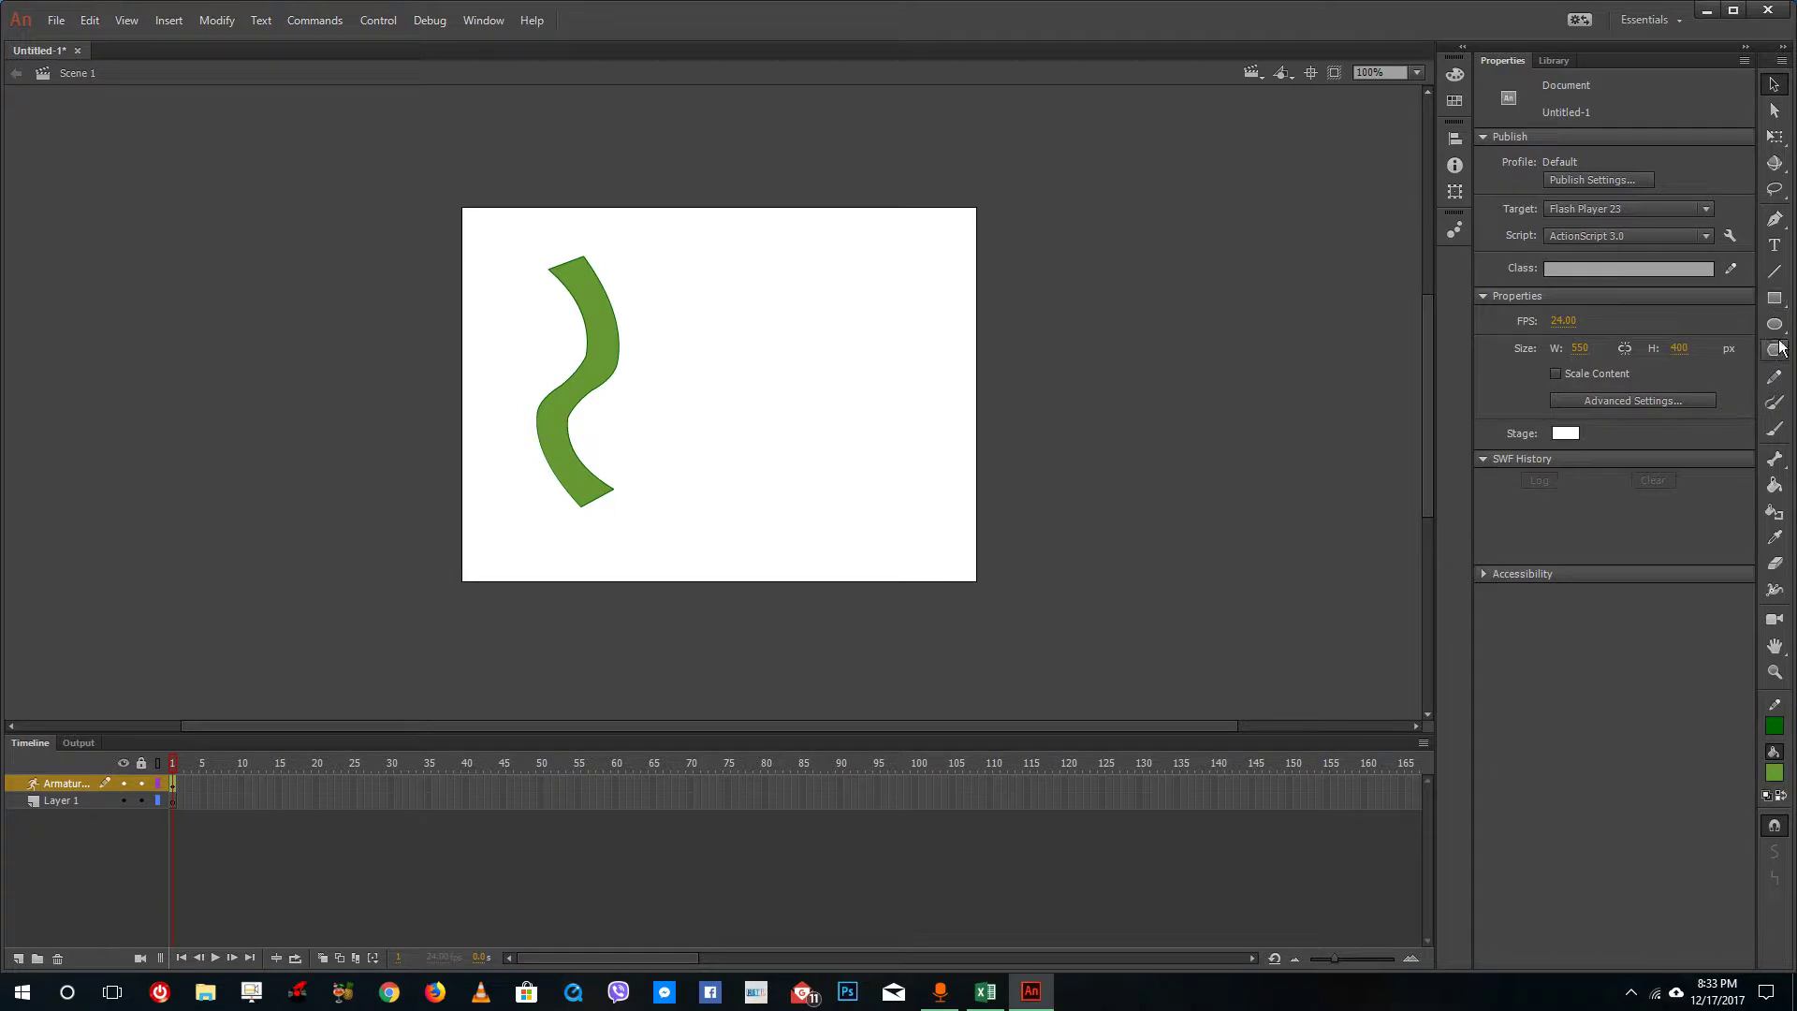
After the armature layer rejects drawing, insert a blank keyframe at frame 2 of Layer 1.
{"action": "left_click", "coordinate": [1771, 300]}
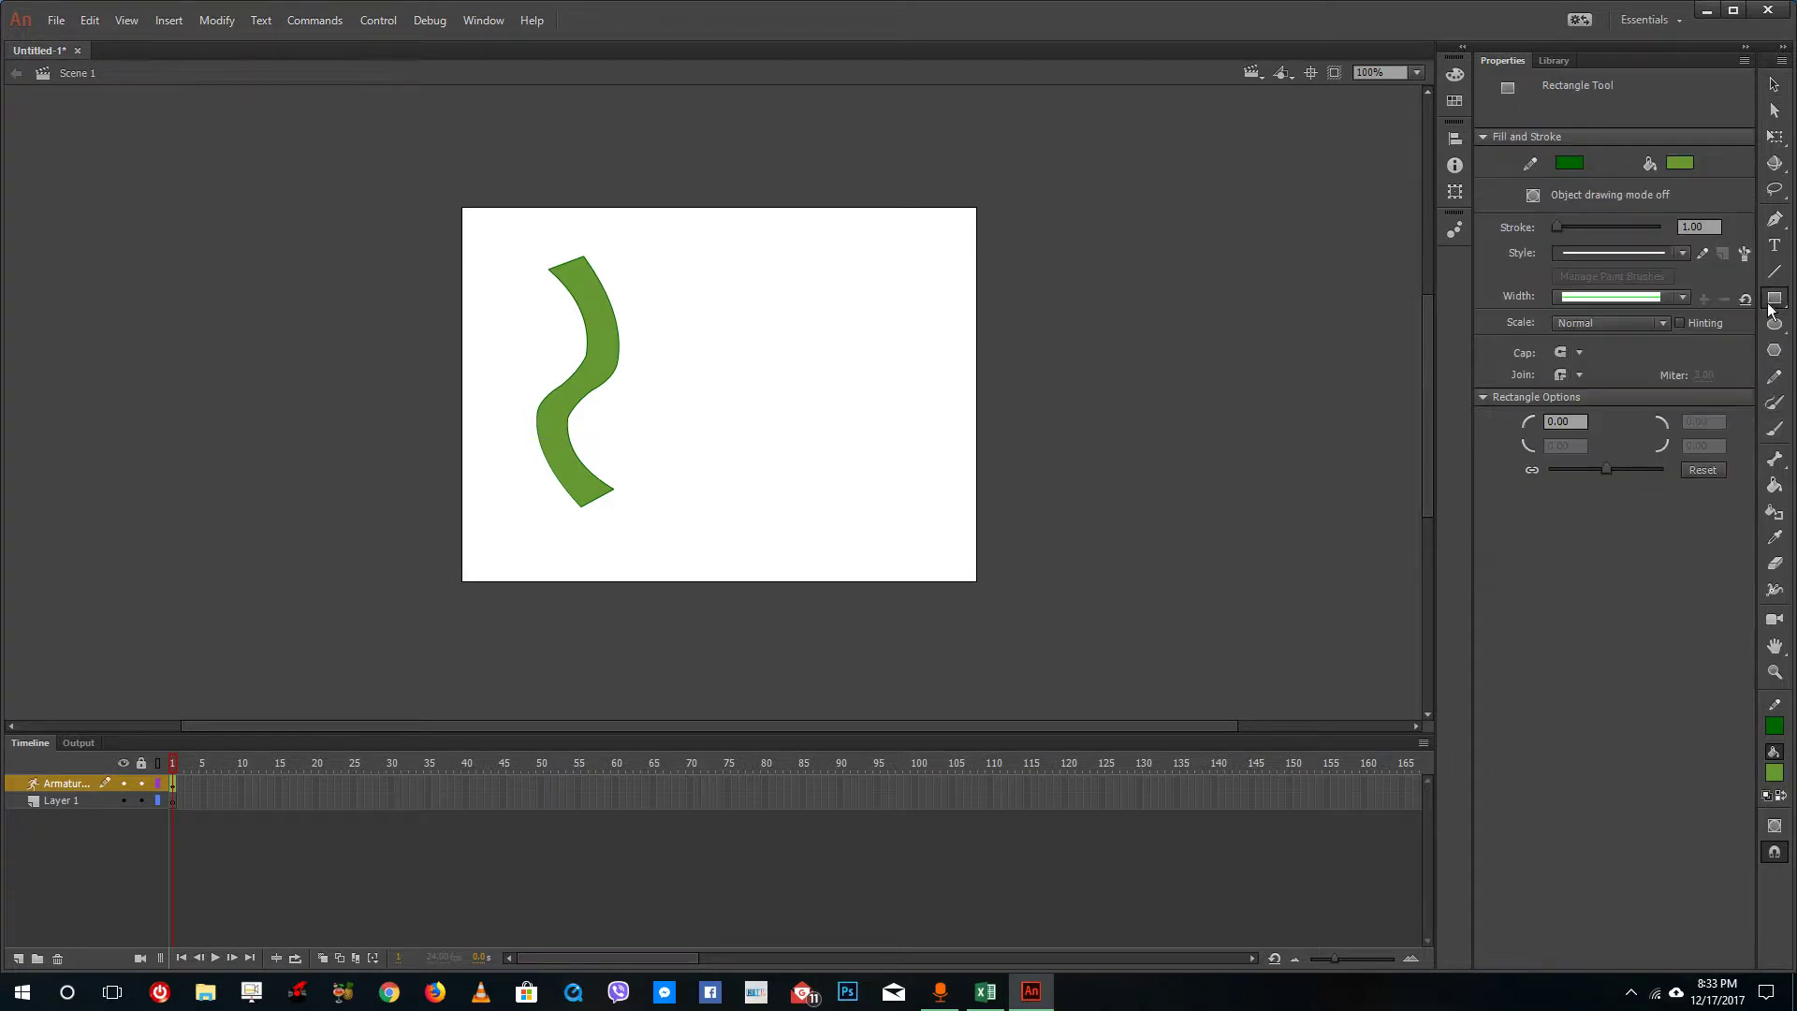
{"action": "left_click", "coordinate": [789, 278]}
{"action": "key", "text": "Return"}
{"action": "right_click", "coordinate": [175, 803]}
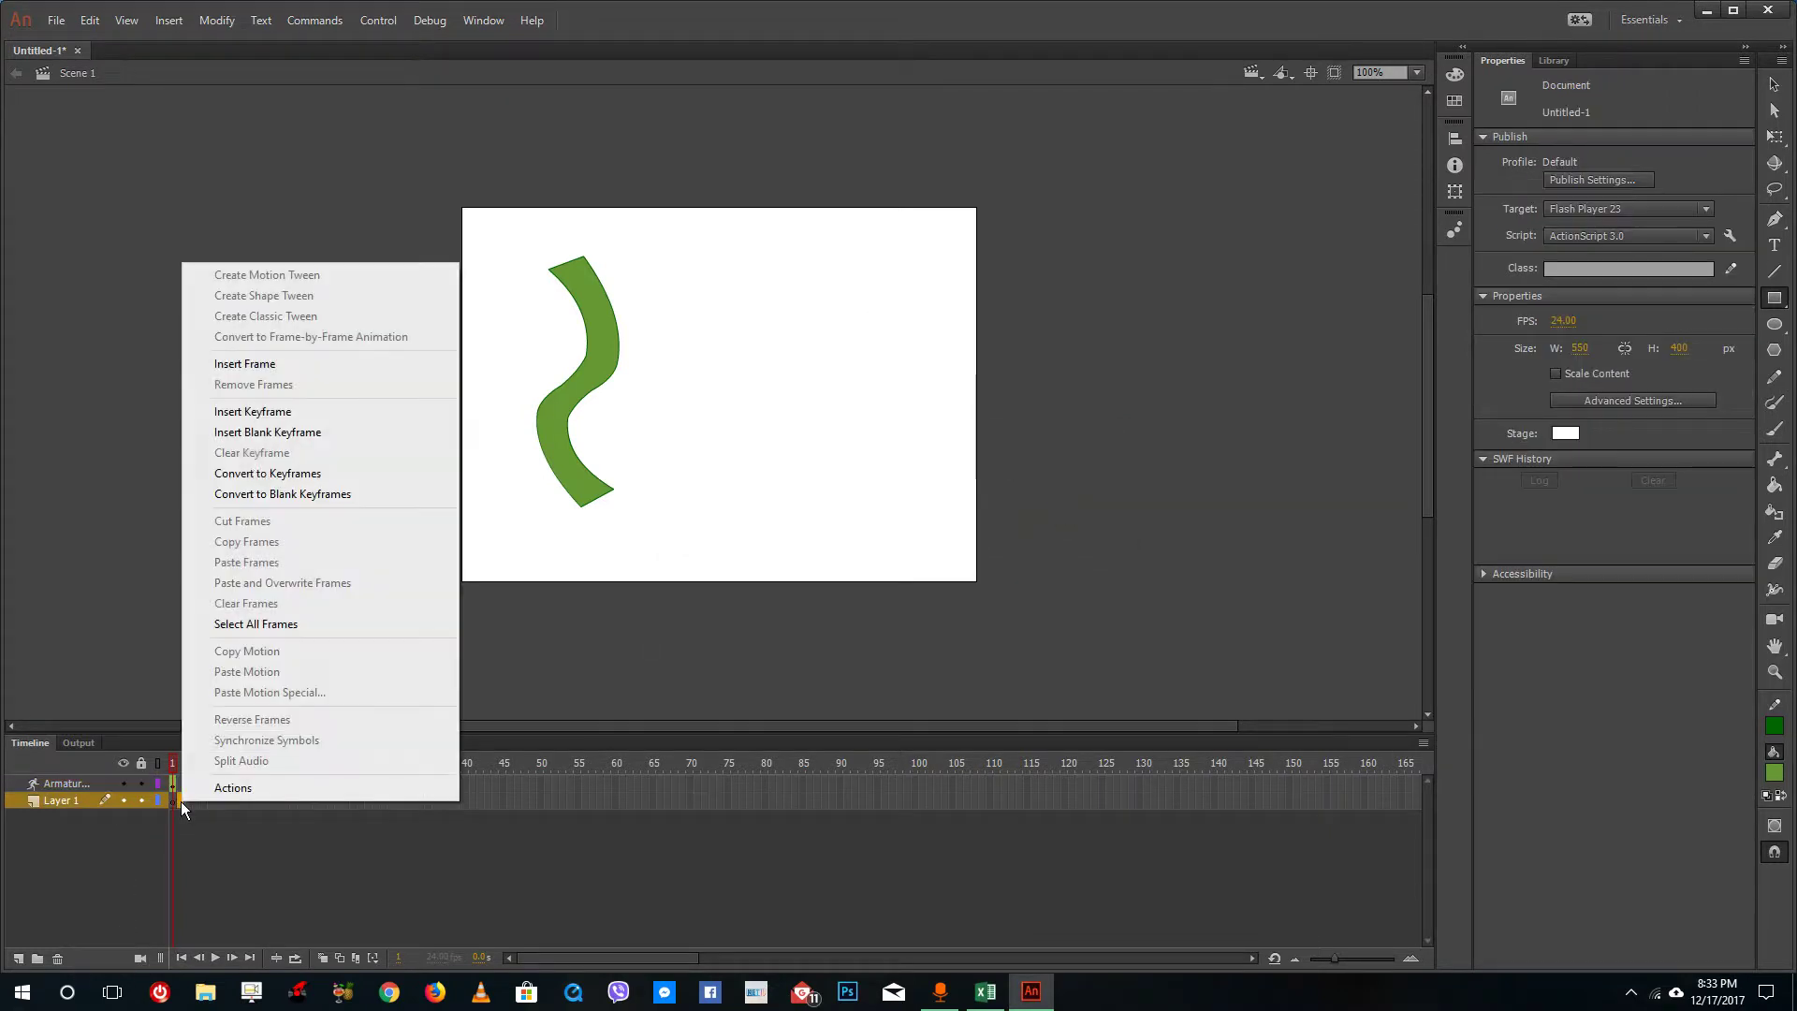
{"action": "left_click", "coordinate": [290, 432]}
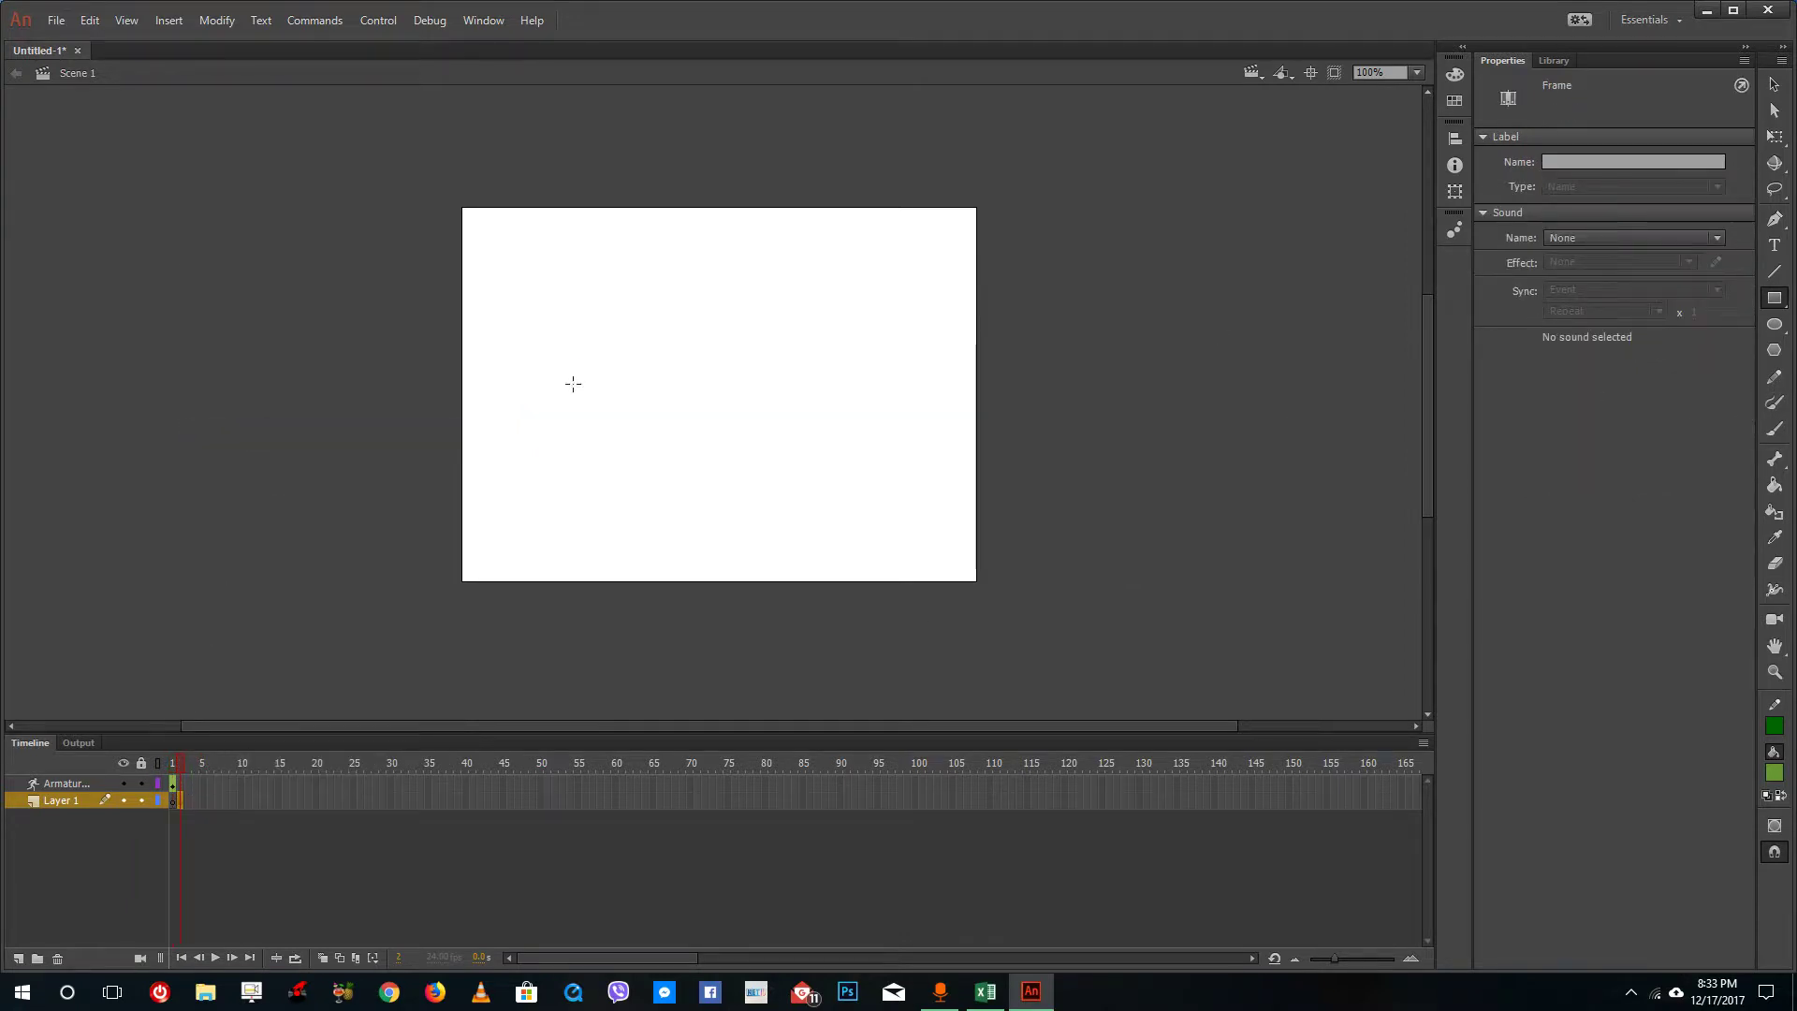
Draw a 40 × 130 green rectangle near the stage top and start converting it to a symbol.
{"action": "mouse_move", "coordinate": [675, 244]}
{"action": "left_mouse_down"}
{"action": "mouse_move", "coordinate": [717, 323]}
{"action": "mouse_move", "coordinate": [714, 365]}
{"action": "left_mouse_up"}
{"action": "left_click", "coordinate": [1774, 84]}
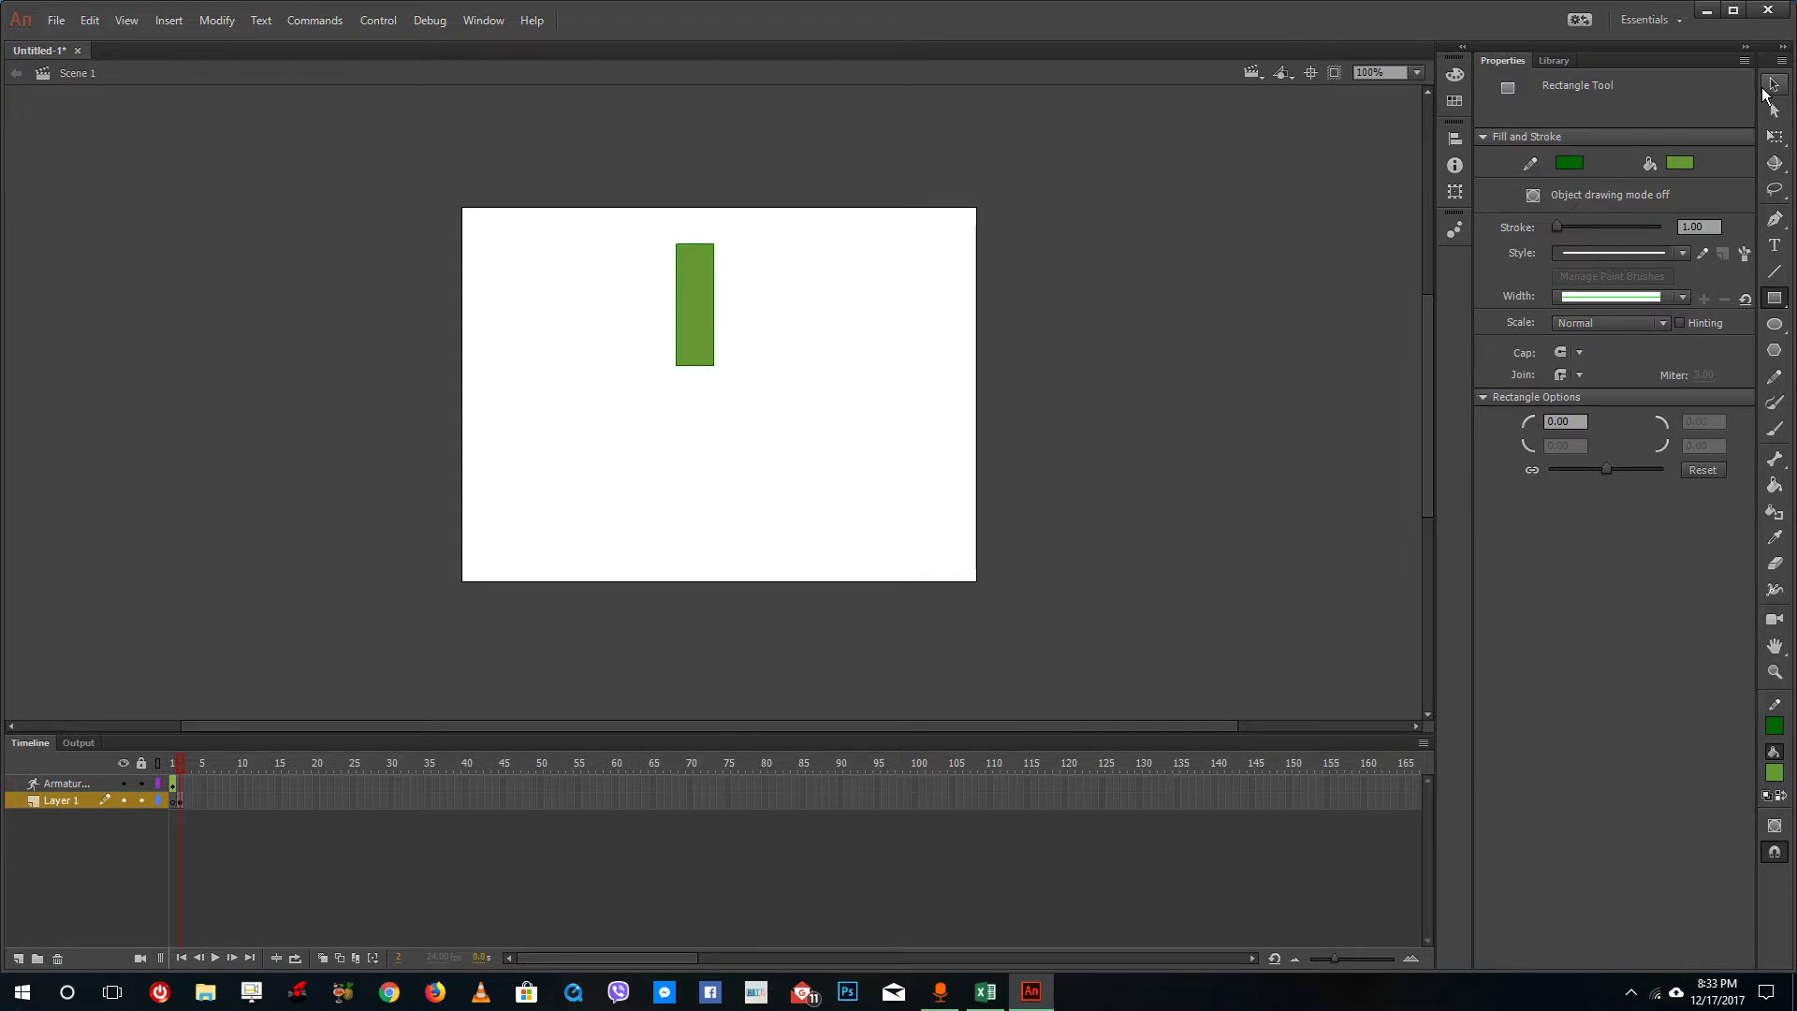
{"action": "left_click", "coordinate": [704, 318]}
{"action": "right_click", "coordinate": [704, 292]}
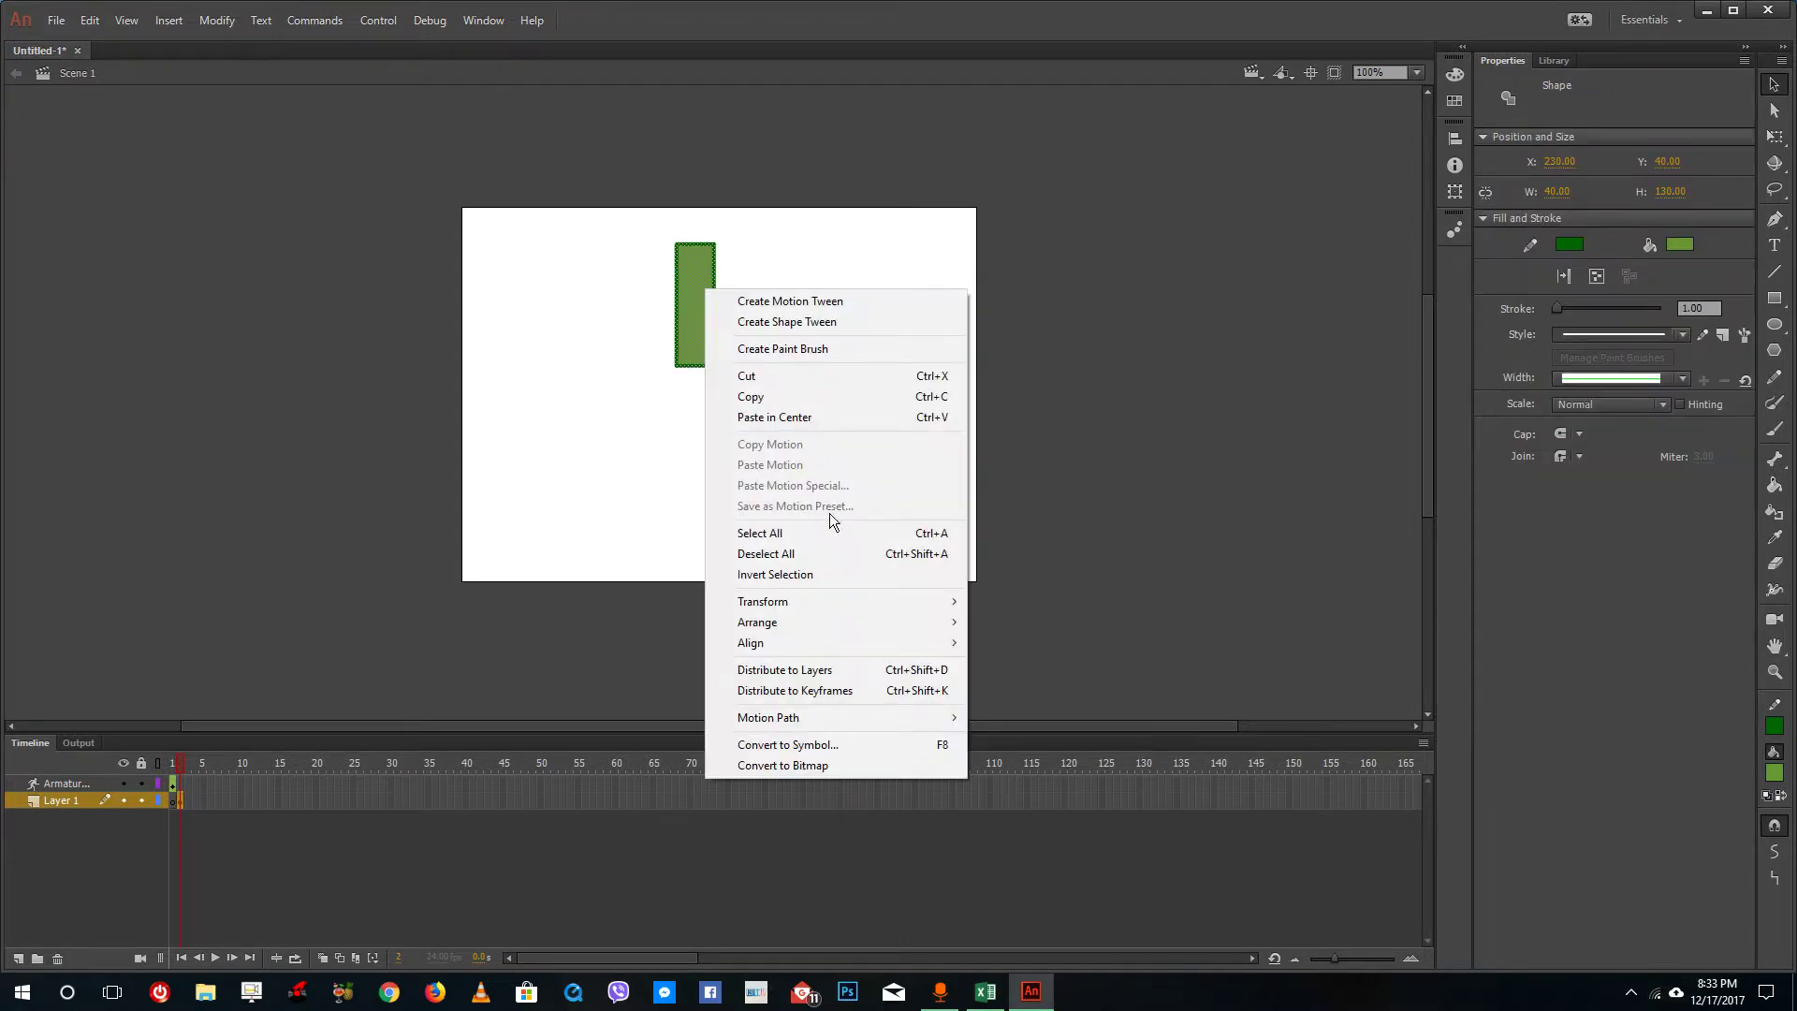
{"action": "left_click", "coordinate": [804, 745]}
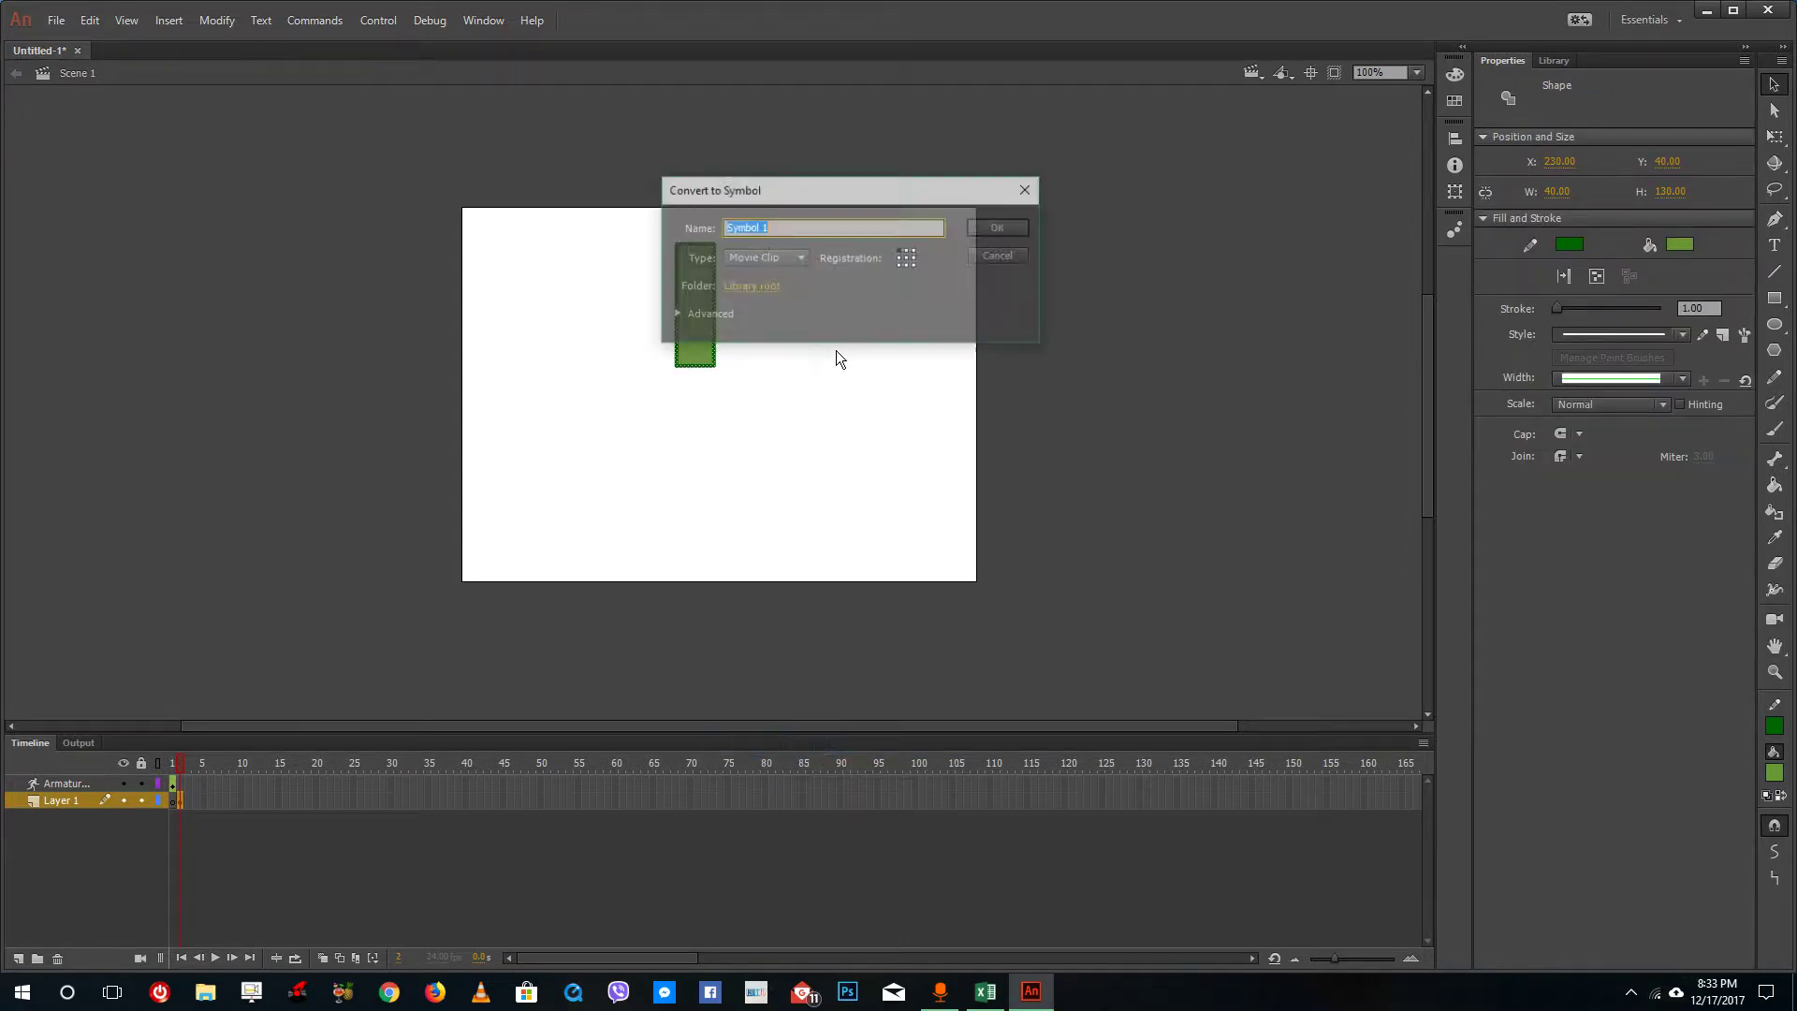
Make the rectangle movie clip Symbol 1, move it to the top, and stack three copies vertically.
{"action": "left_click", "coordinate": [1000, 227]}
{"action": "left_click_drag", "start_coordinate": [699, 352], "coordinate": [674, 467]}
{"action": "key", "text": "ctrl+c"}
{"action": "key", "text": "ctrl+v"}
{"action": "key", "text": "ctrl+z"}
{"action": "left_click", "coordinate": [719, 436]}
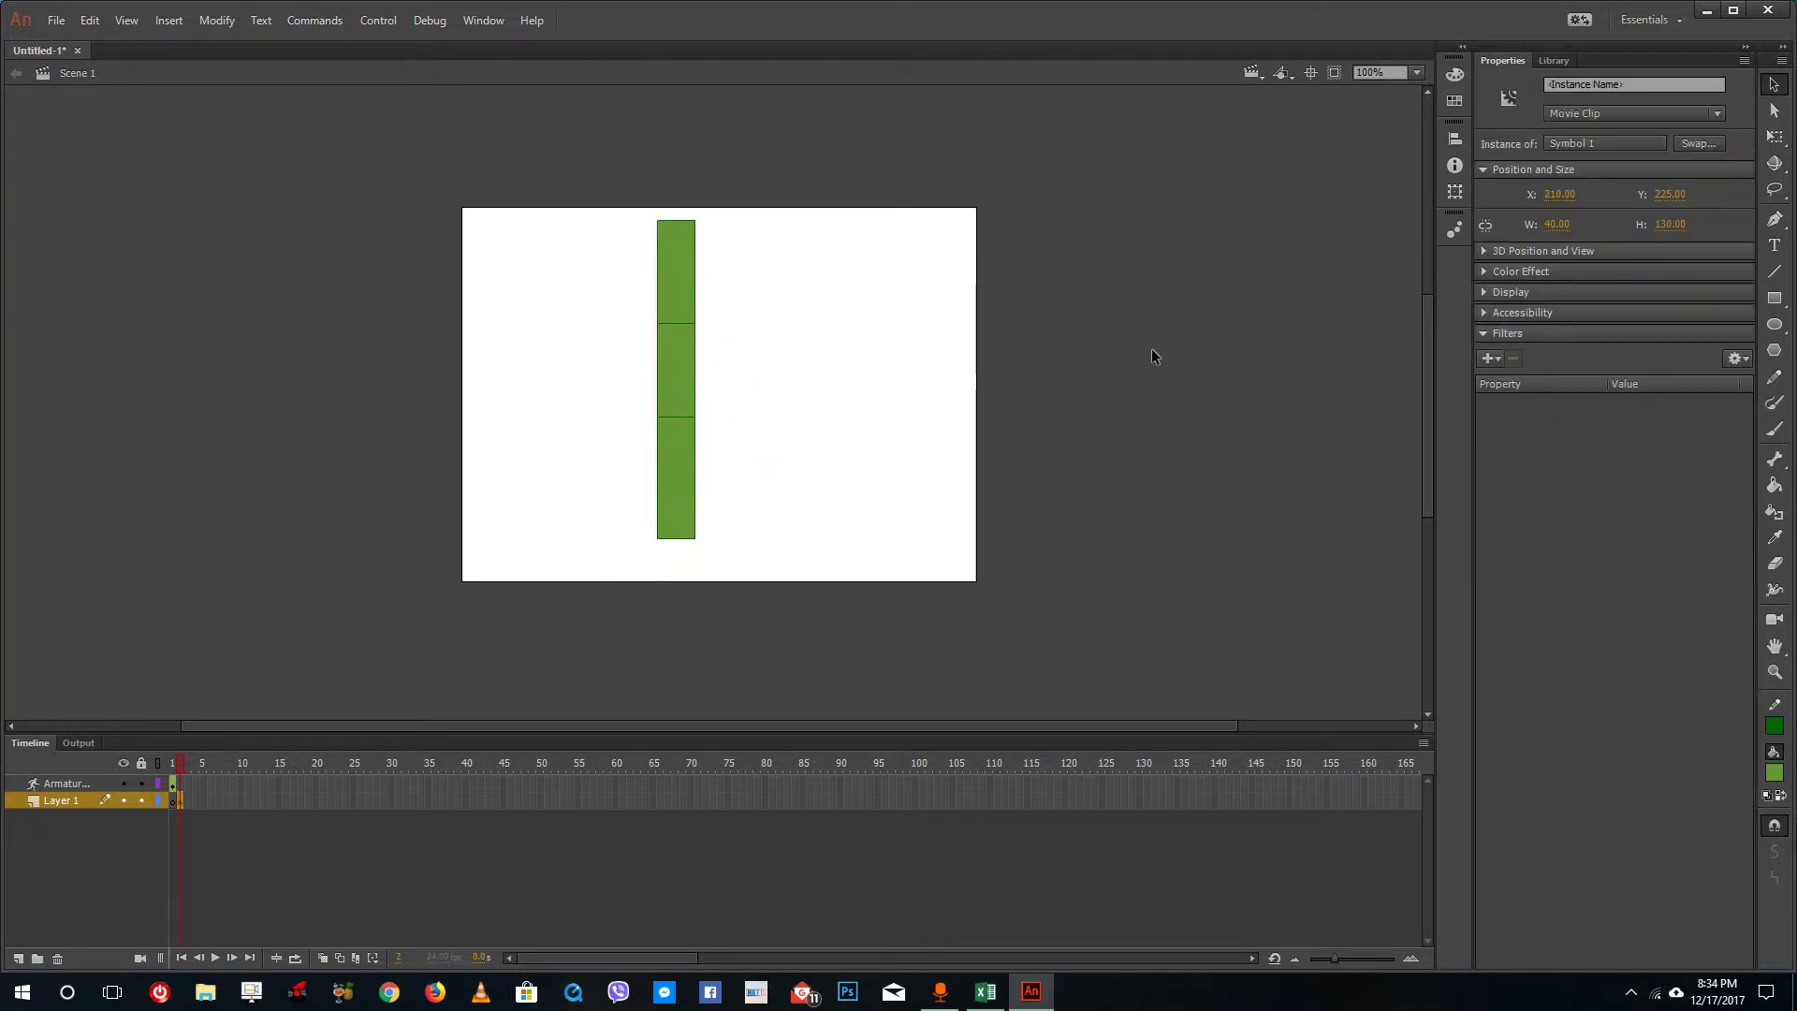
Link the top, middle and bottom Symbol 1 clips with IK bones and bend the armature at its joint.
{"action": "left_click", "coordinate": [1774, 457]}
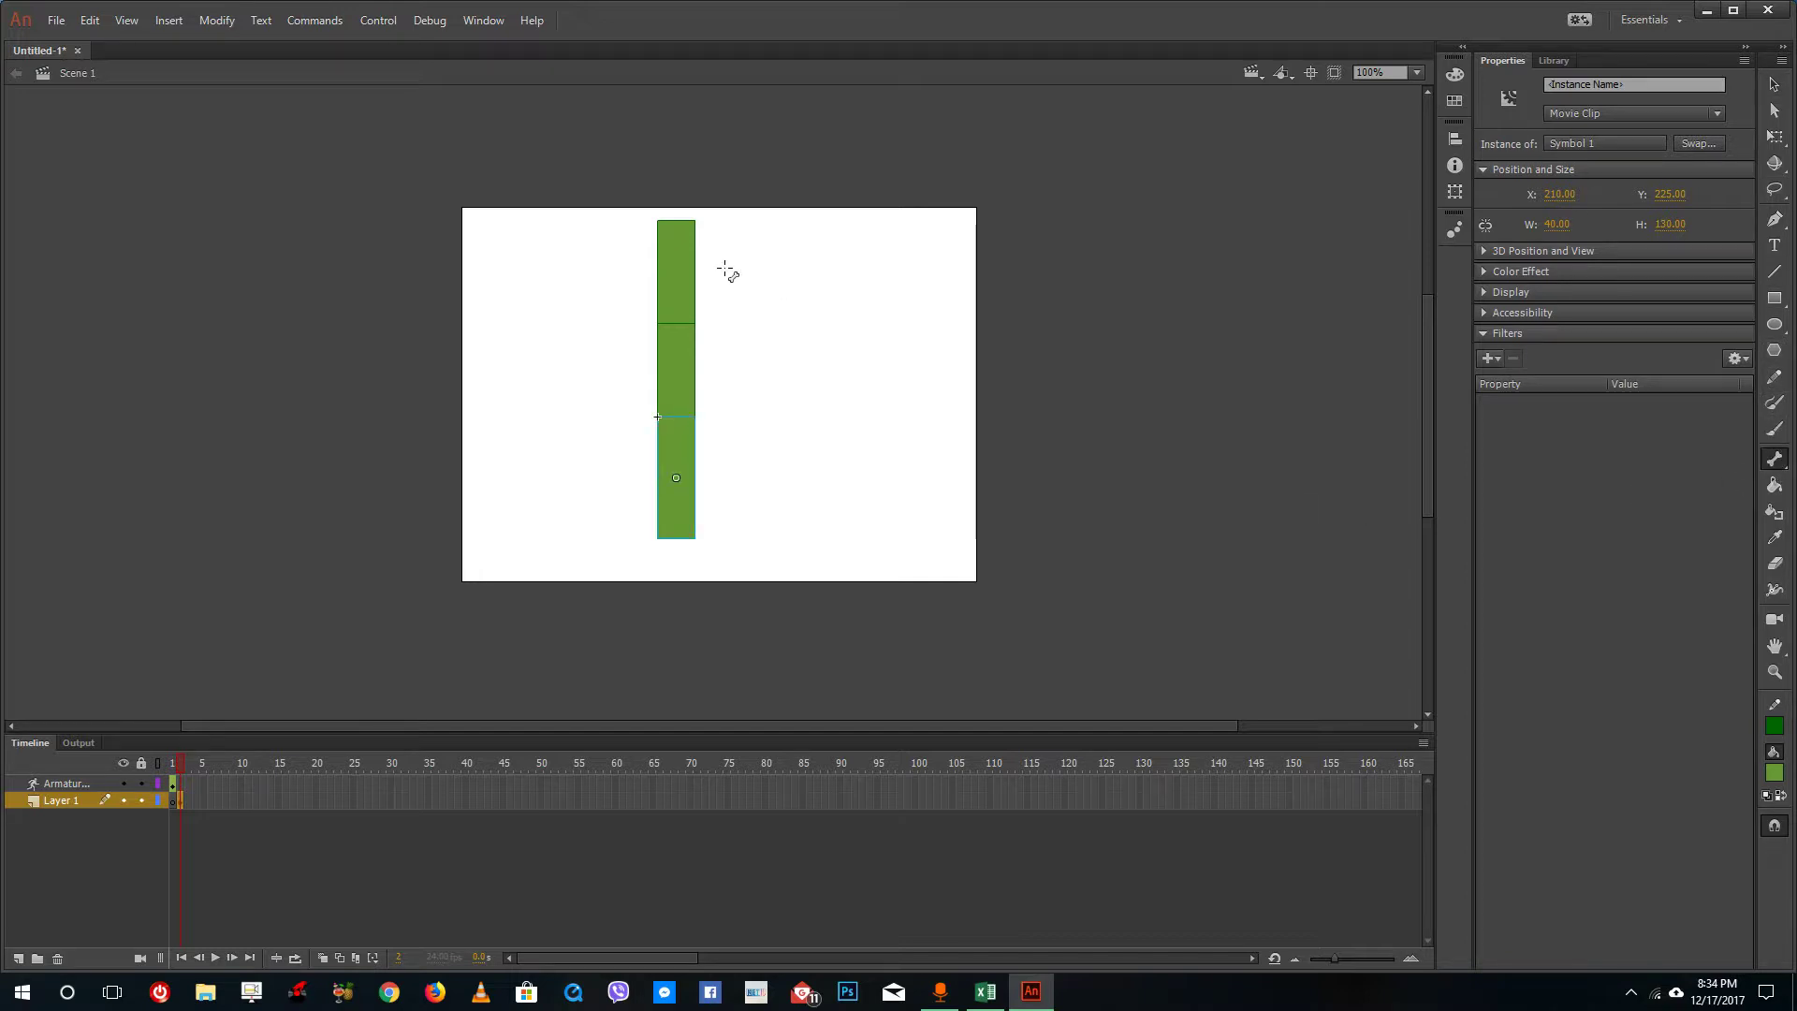
{"action": "left_click_drag", "start_coordinate": [676, 221], "coordinate": [677, 342]}
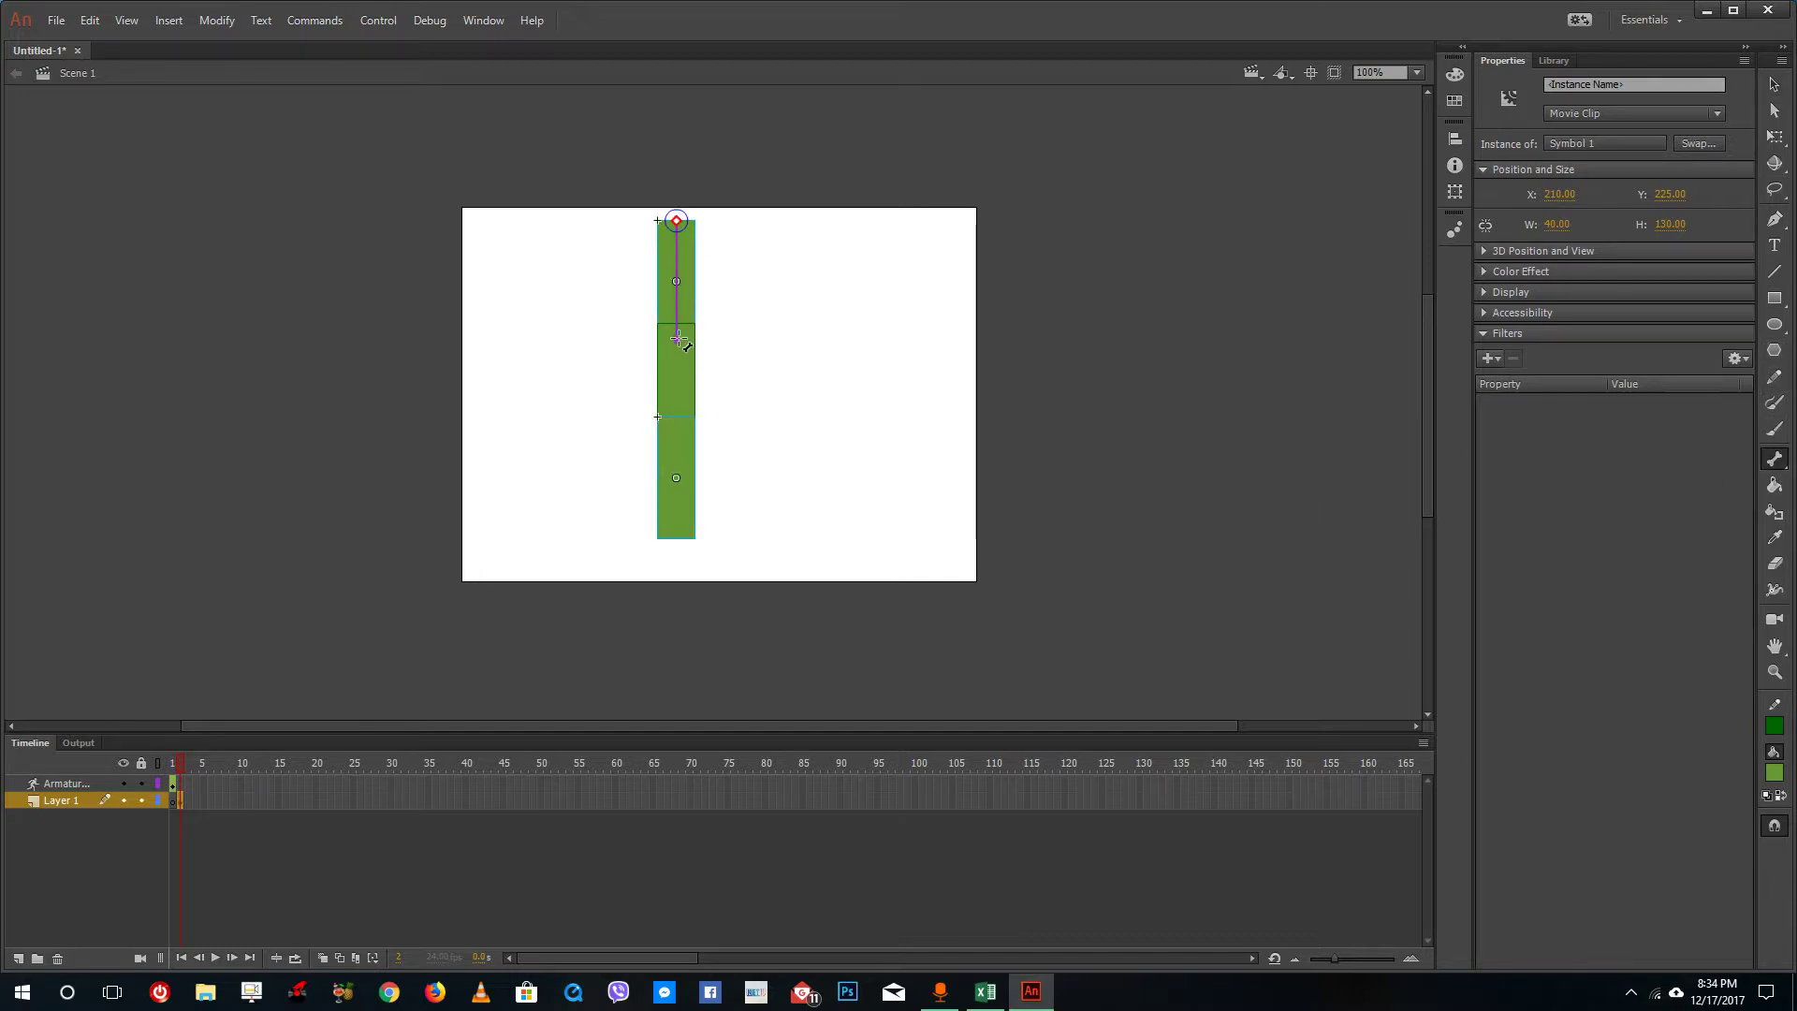
{"action": "left_click_drag", "start_coordinate": [677, 342], "coordinate": [676, 459]}
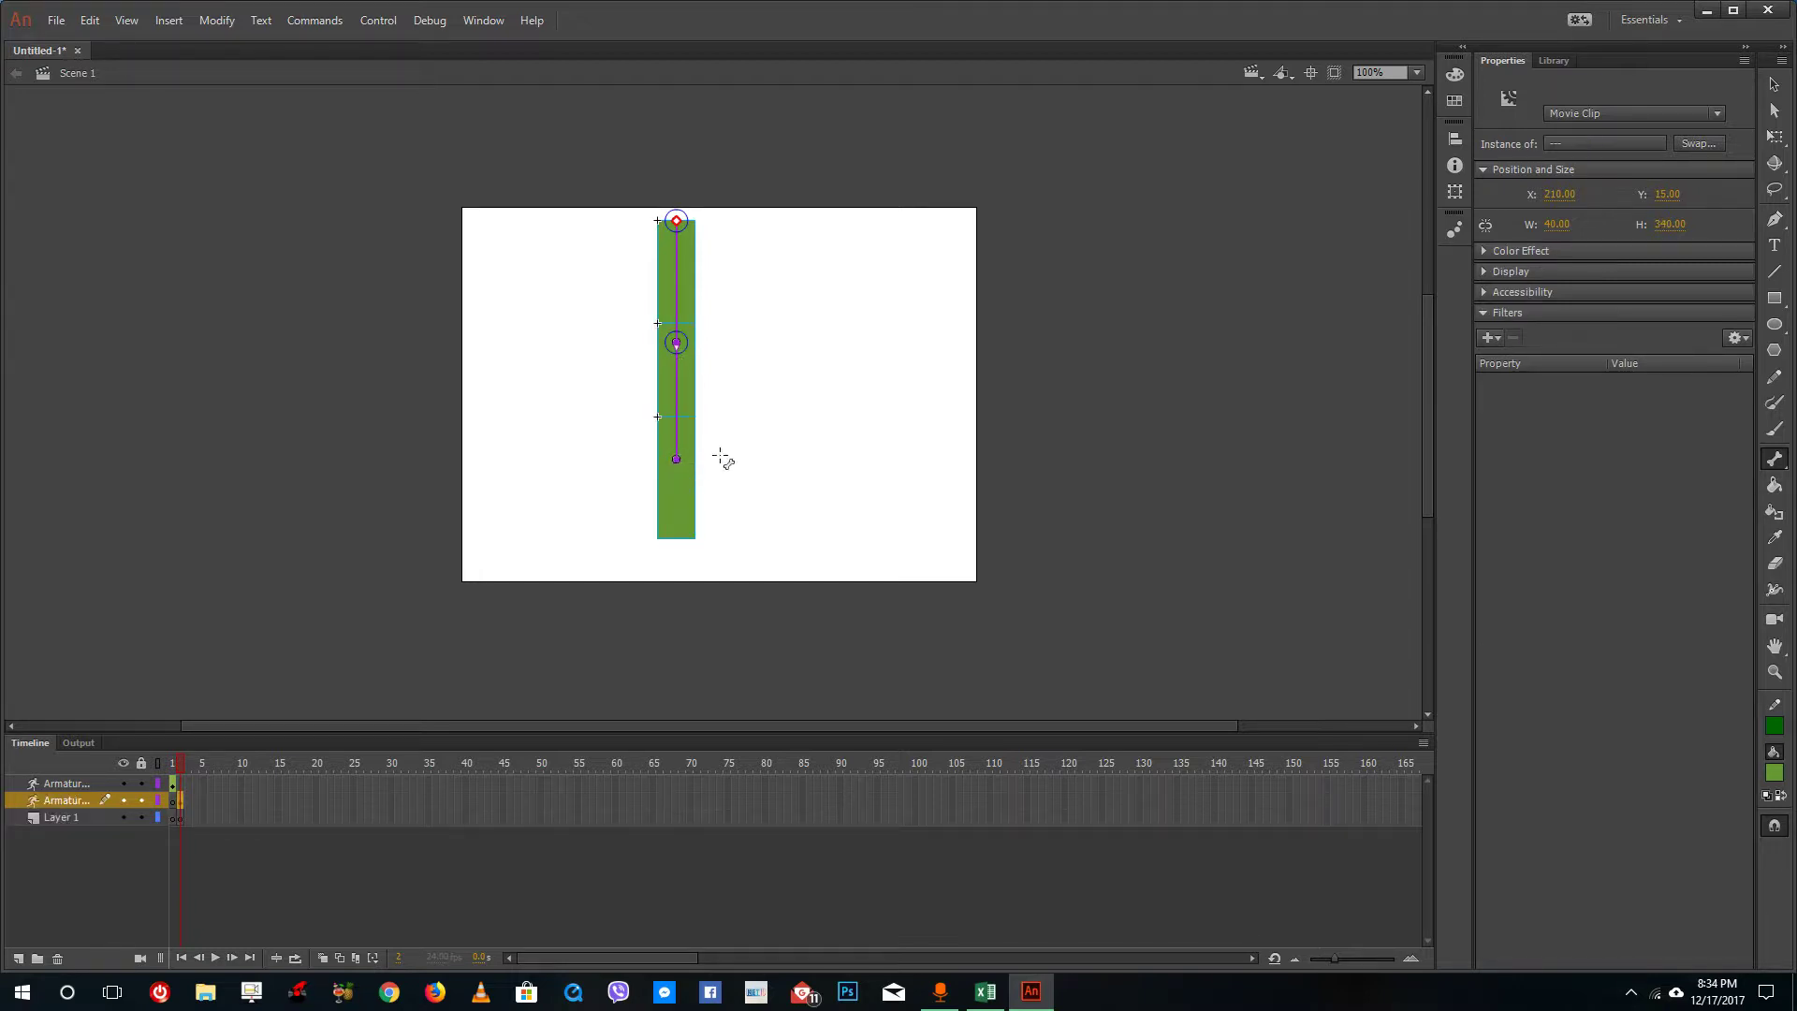
{"action": "left_click", "coordinate": [1773, 85]}
{"action": "mouse_move", "coordinate": [676, 339]}
{"action": "left_mouse_down"}
{"action": "mouse_move", "coordinate": [640, 363]}
{"action": "mouse_move", "coordinate": [692, 344]}
{"action": "left_mouse_up"}
Select the armature's bones and clips in turn (ikBoneName2, ikNode_7, ikNode_8) to inspect their properties.
{"action": "left_click", "coordinate": [606, 400]}
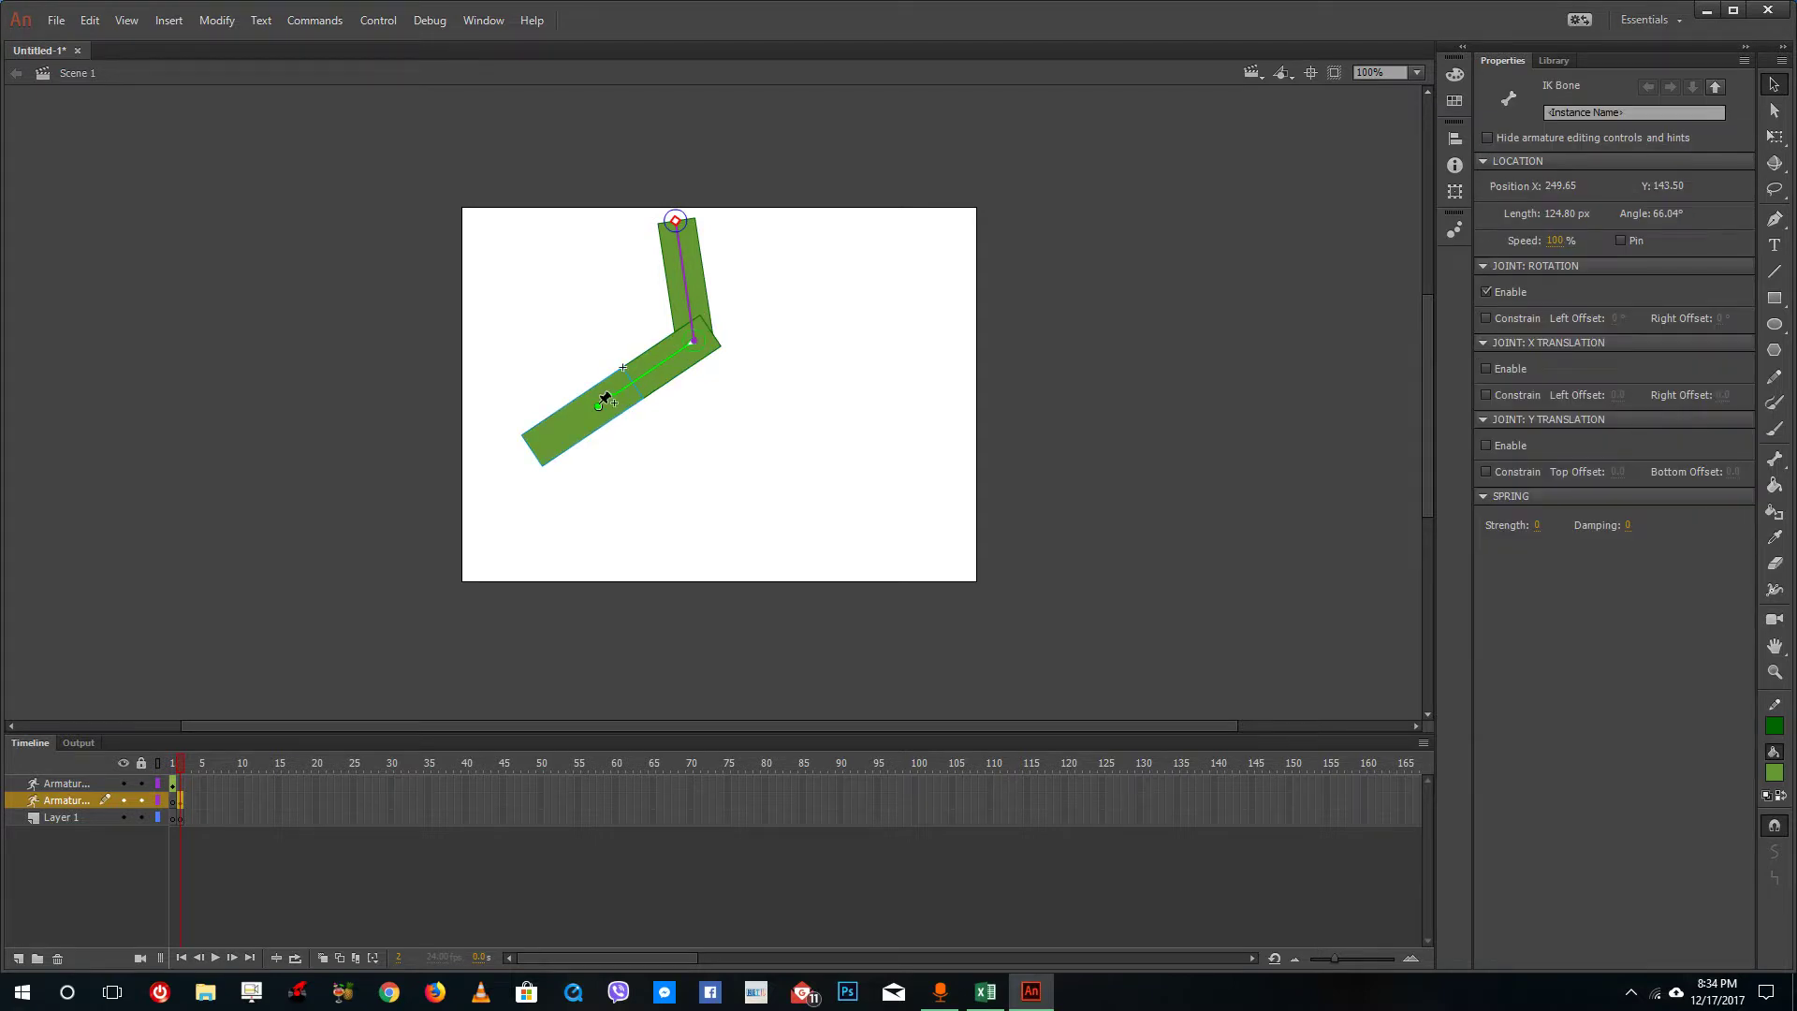
{"action": "left_click", "coordinate": [597, 412]}
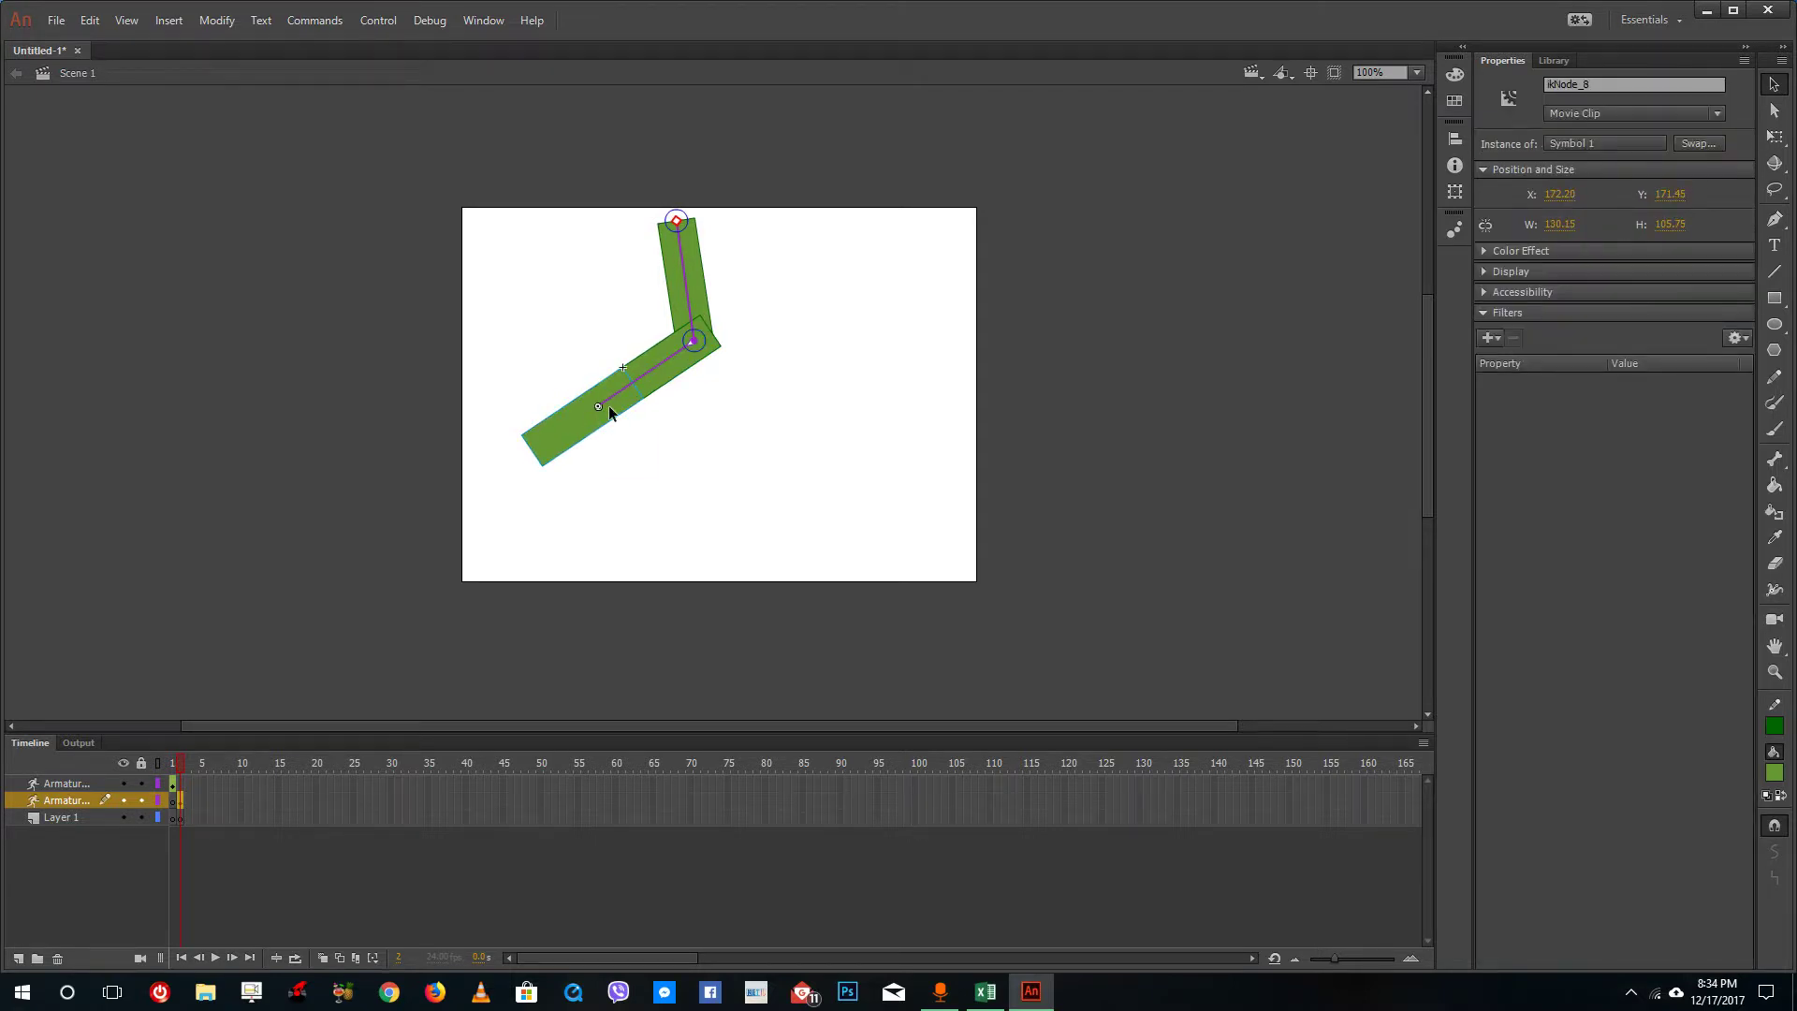
{"action": "left_click", "coordinate": [681, 241]}
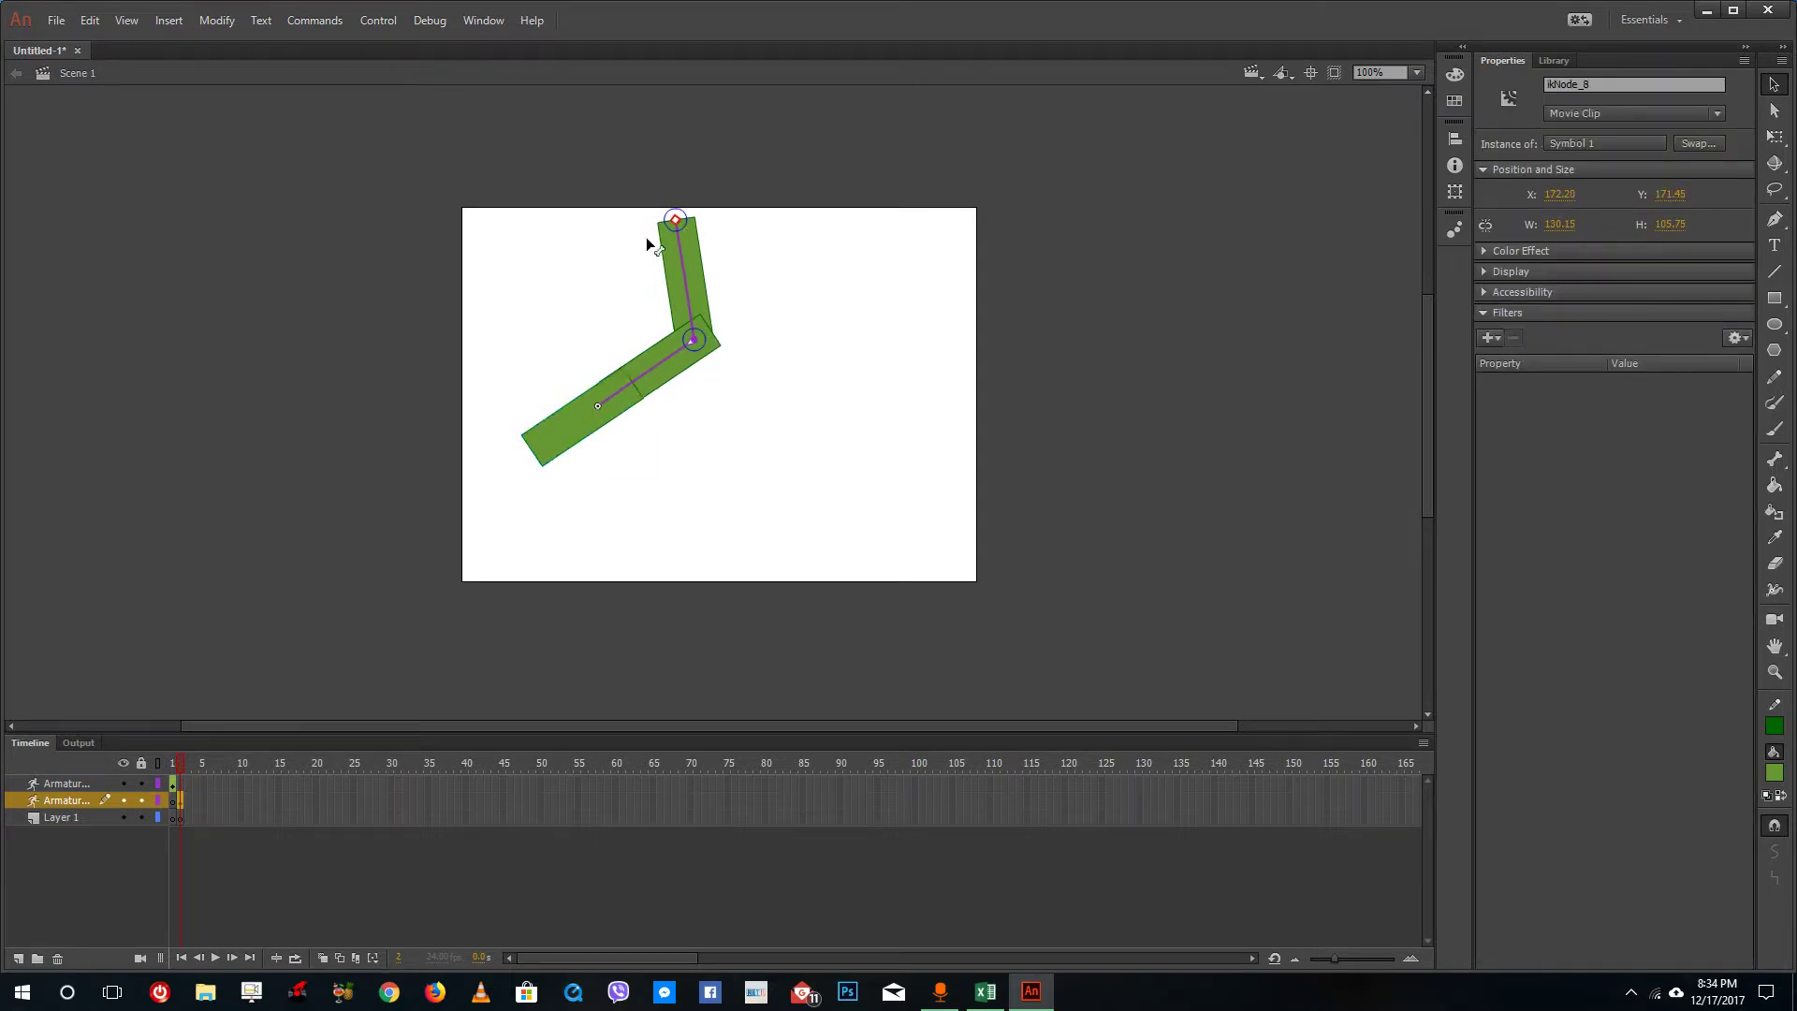
{"action": "left_click", "coordinate": [698, 345]}
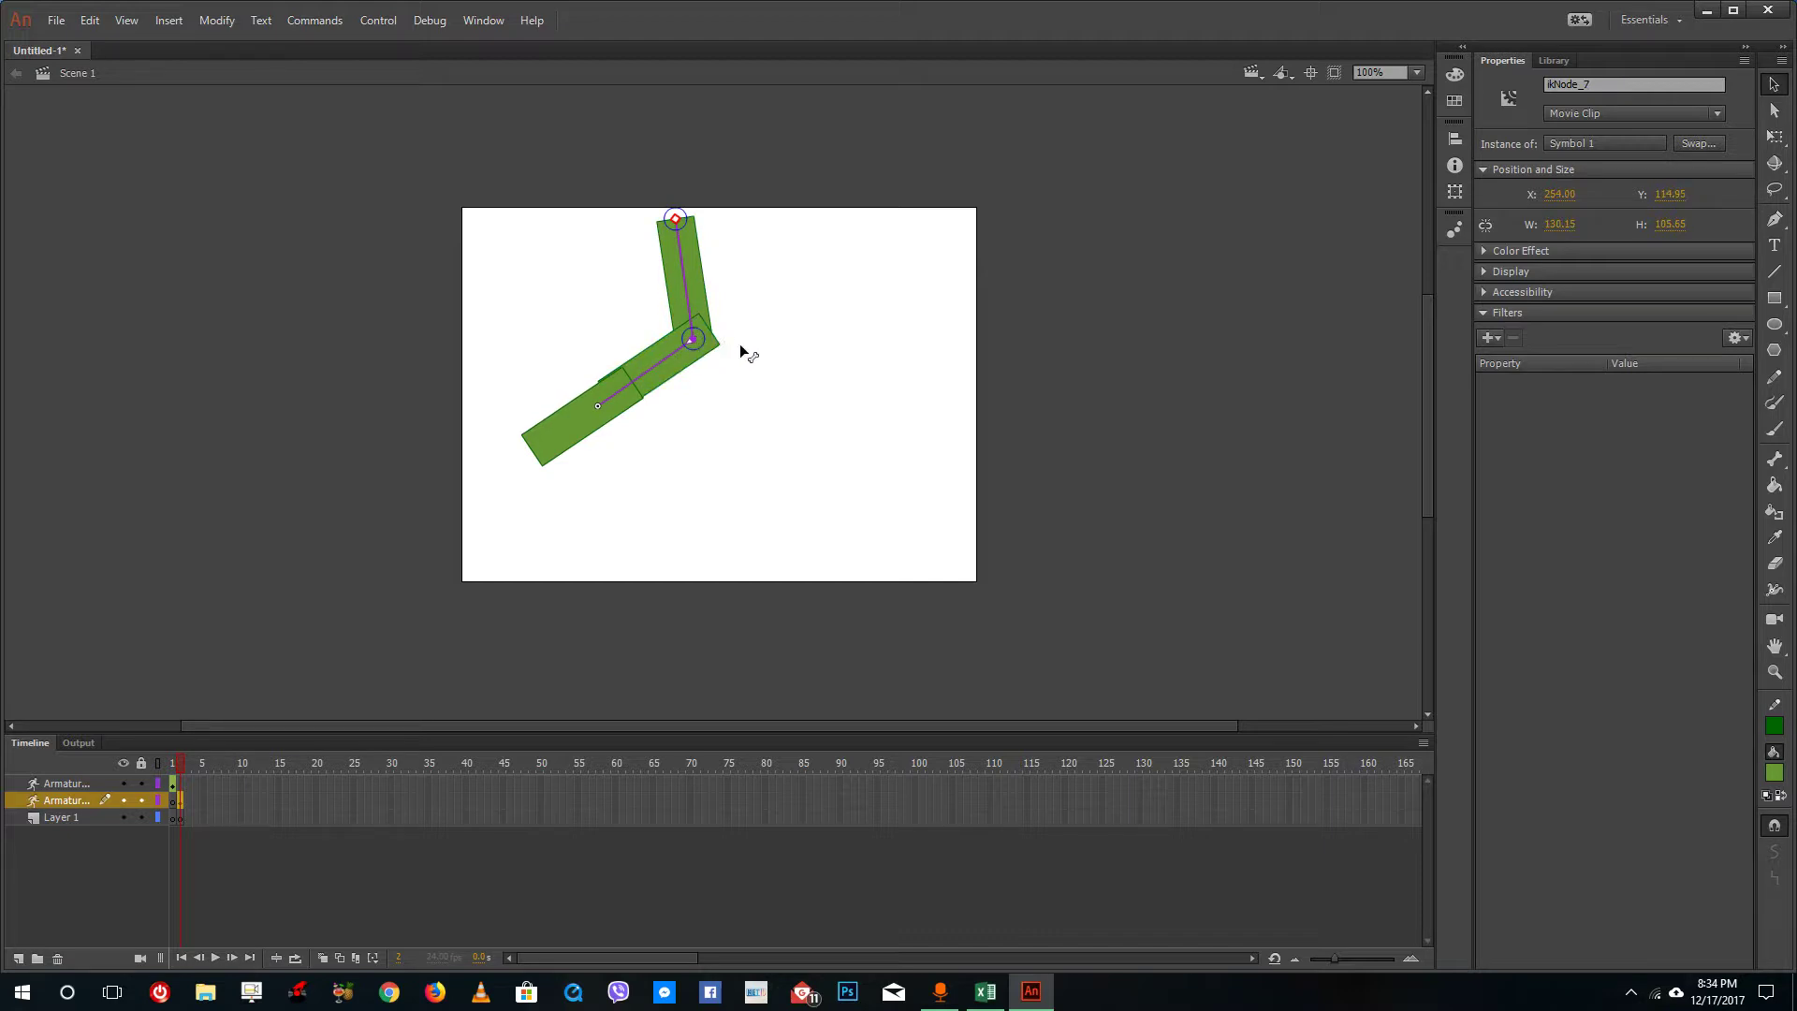
{"action": "left_click", "coordinate": [595, 383]}
{"action": "left_click", "coordinate": [808, 412]}
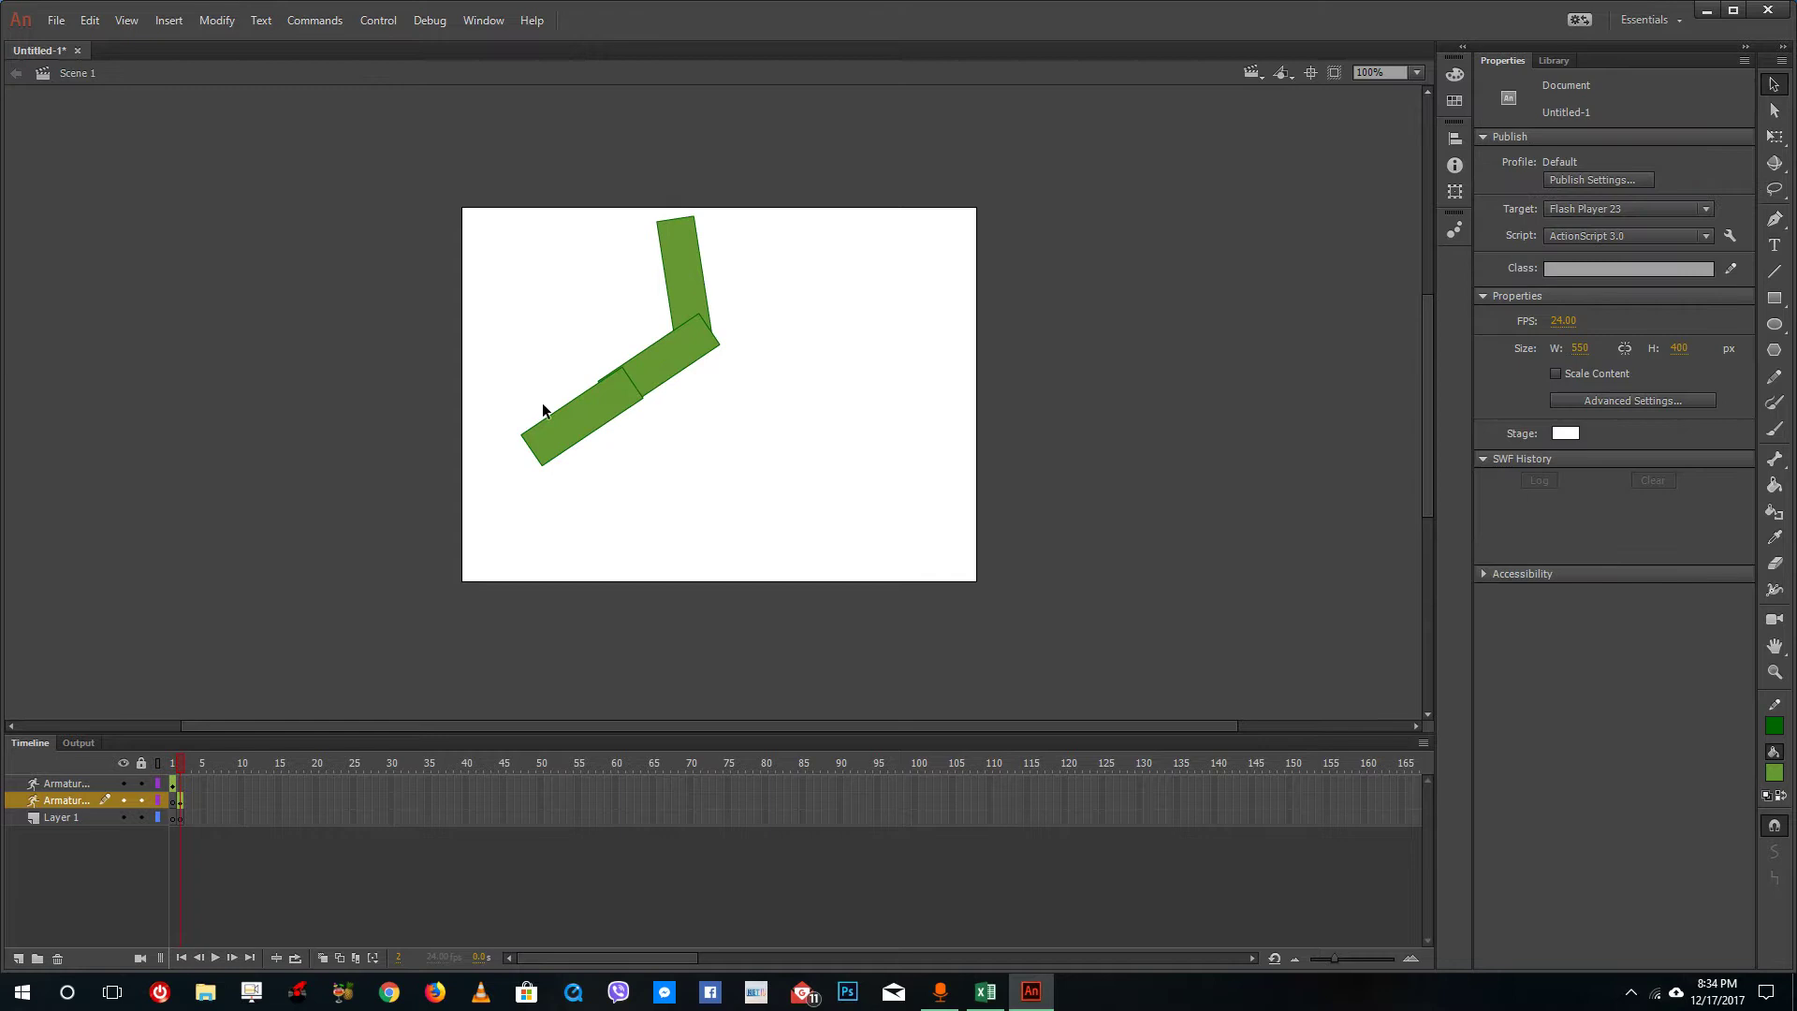
{"action": "left_click", "coordinate": [667, 374]}
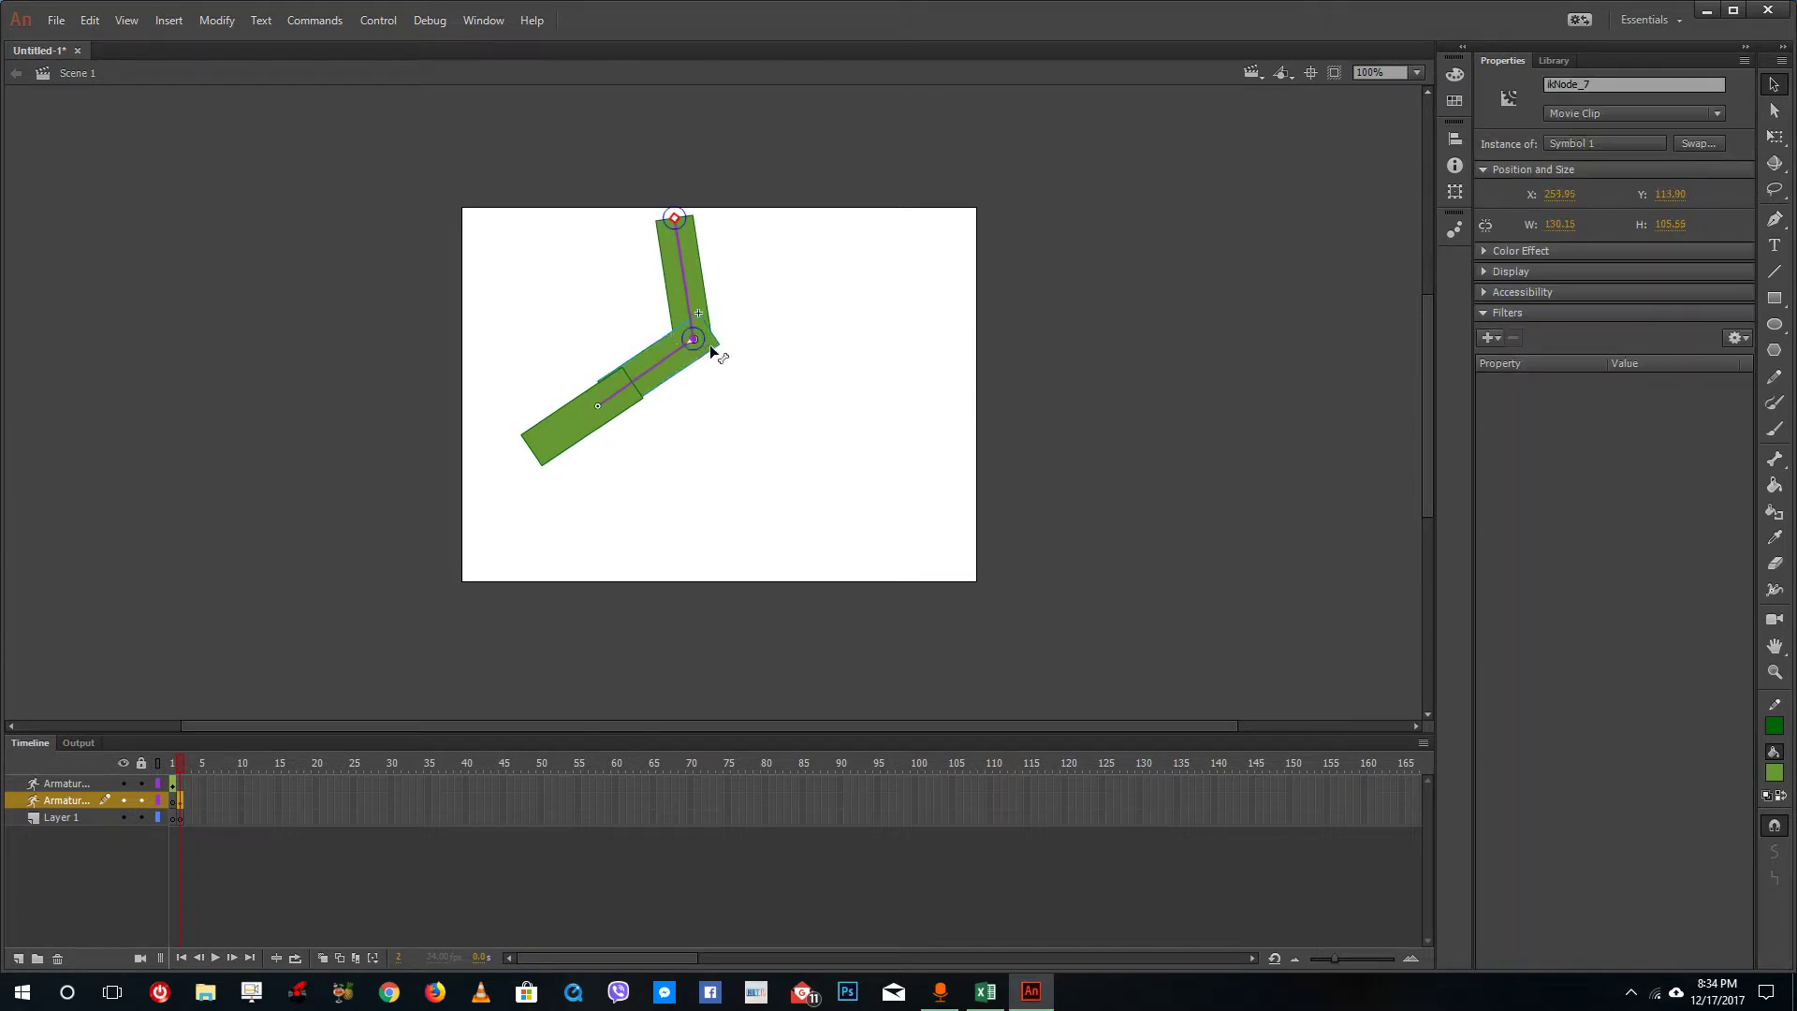
{"action": "left_click", "coordinate": [676, 266]}
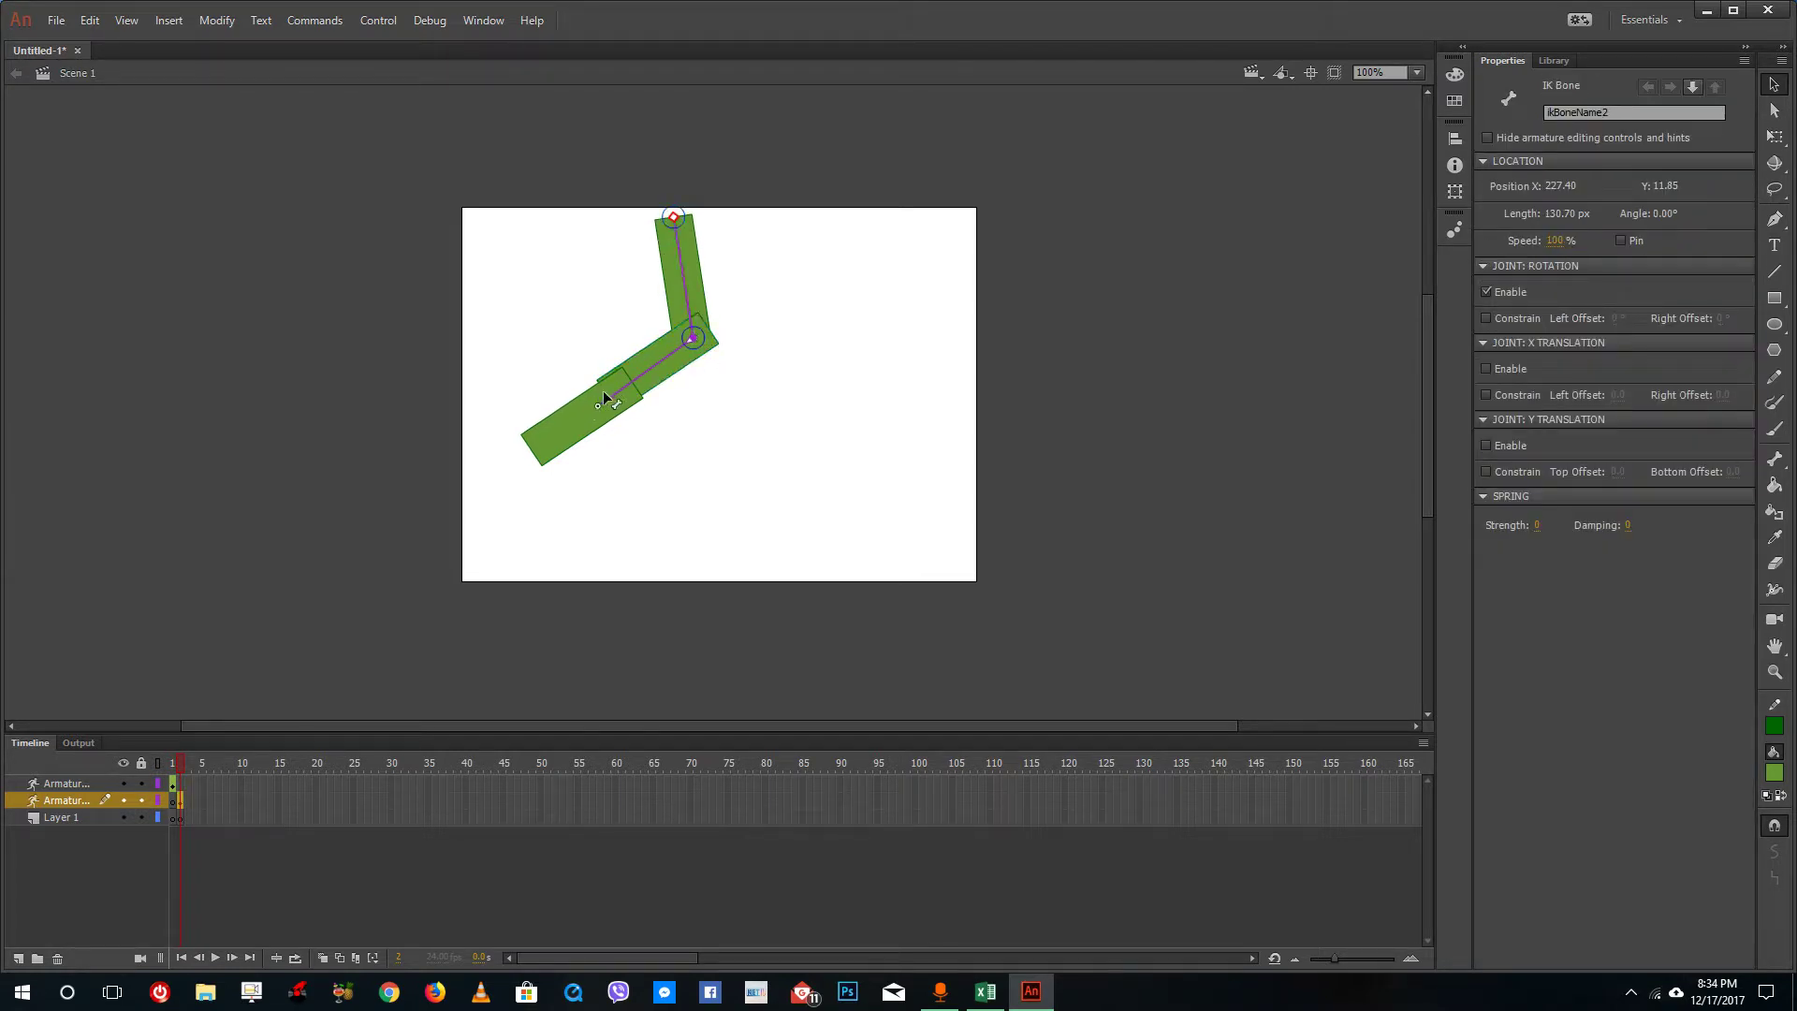
{"action": "left_click", "coordinate": [701, 344]}
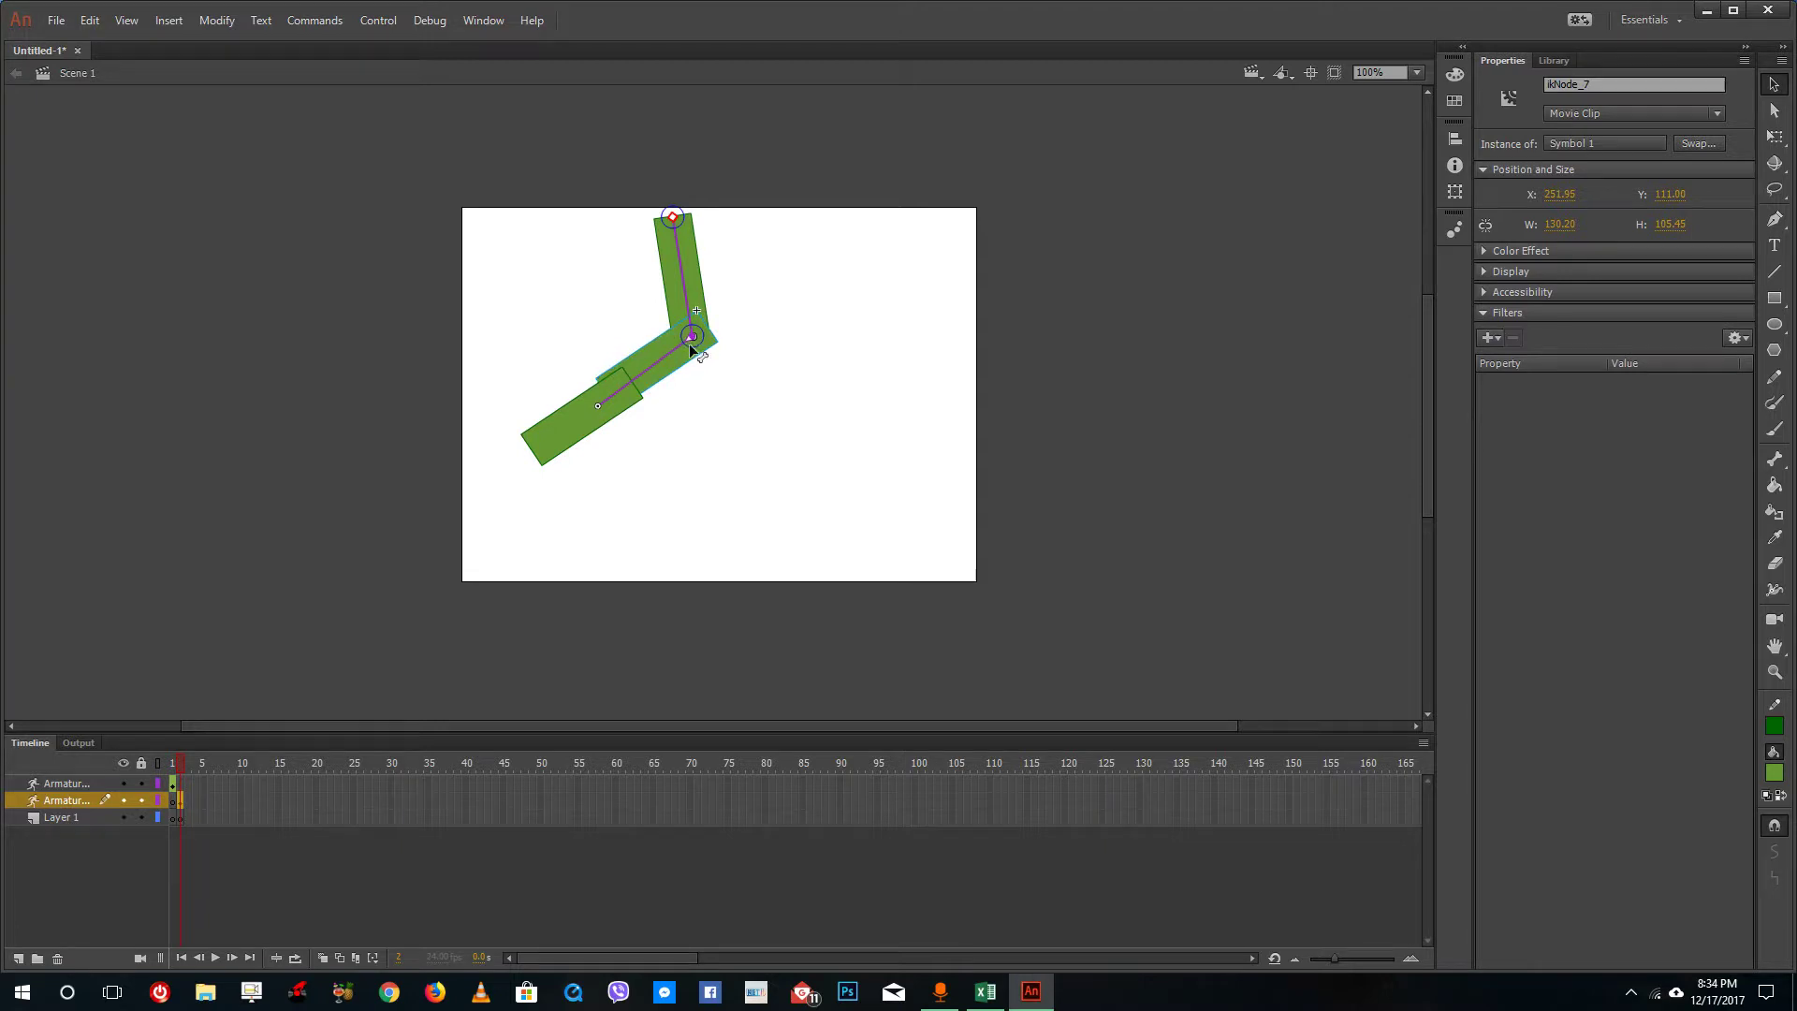
{"action": "left_click", "coordinate": [696, 344]}
{"action": "left_click", "coordinate": [701, 352]}
{"action": "left_click", "coordinate": [605, 396]}
{"action": "left_click", "coordinate": [693, 336]}
{"action": "left_click", "coordinate": [702, 259]}
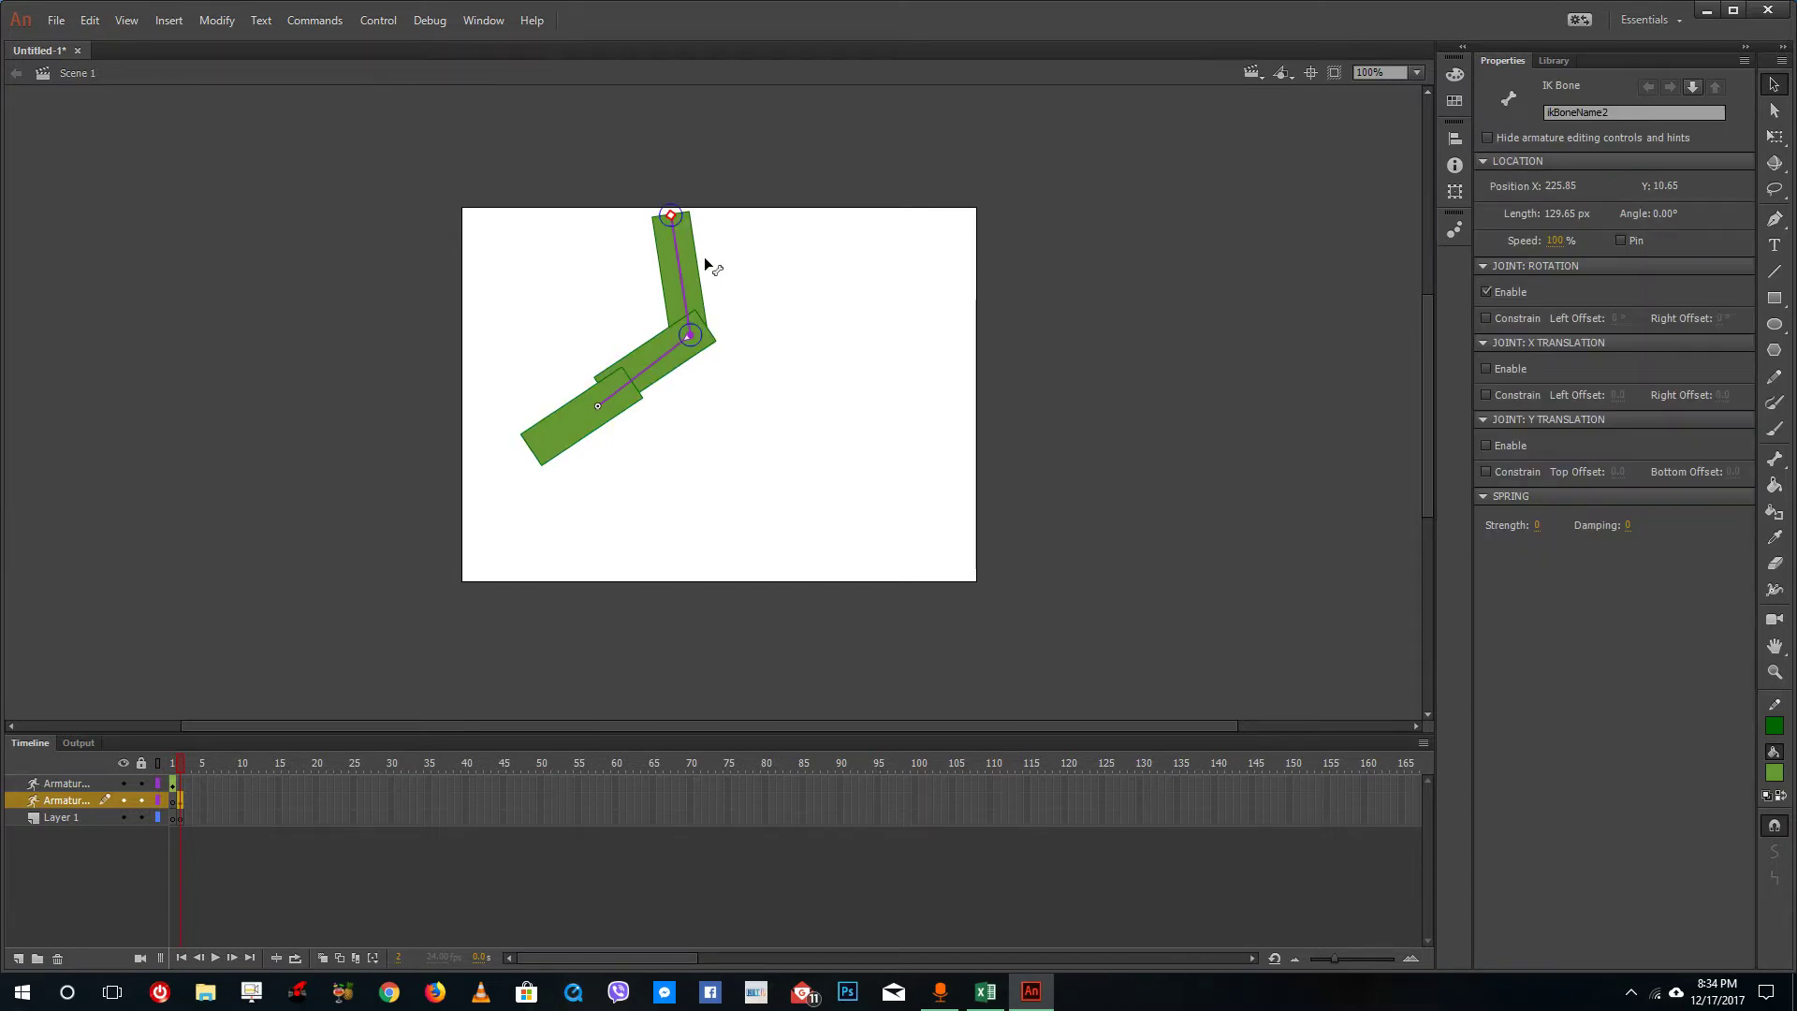
{"action": "left_click", "coordinate": [691, 337]}
Set the lower IK bone's Spring Damping to 16.
{"action": "left_click_drag", "start_coordinate": [691, 337], "coordinate": [714, 338]}
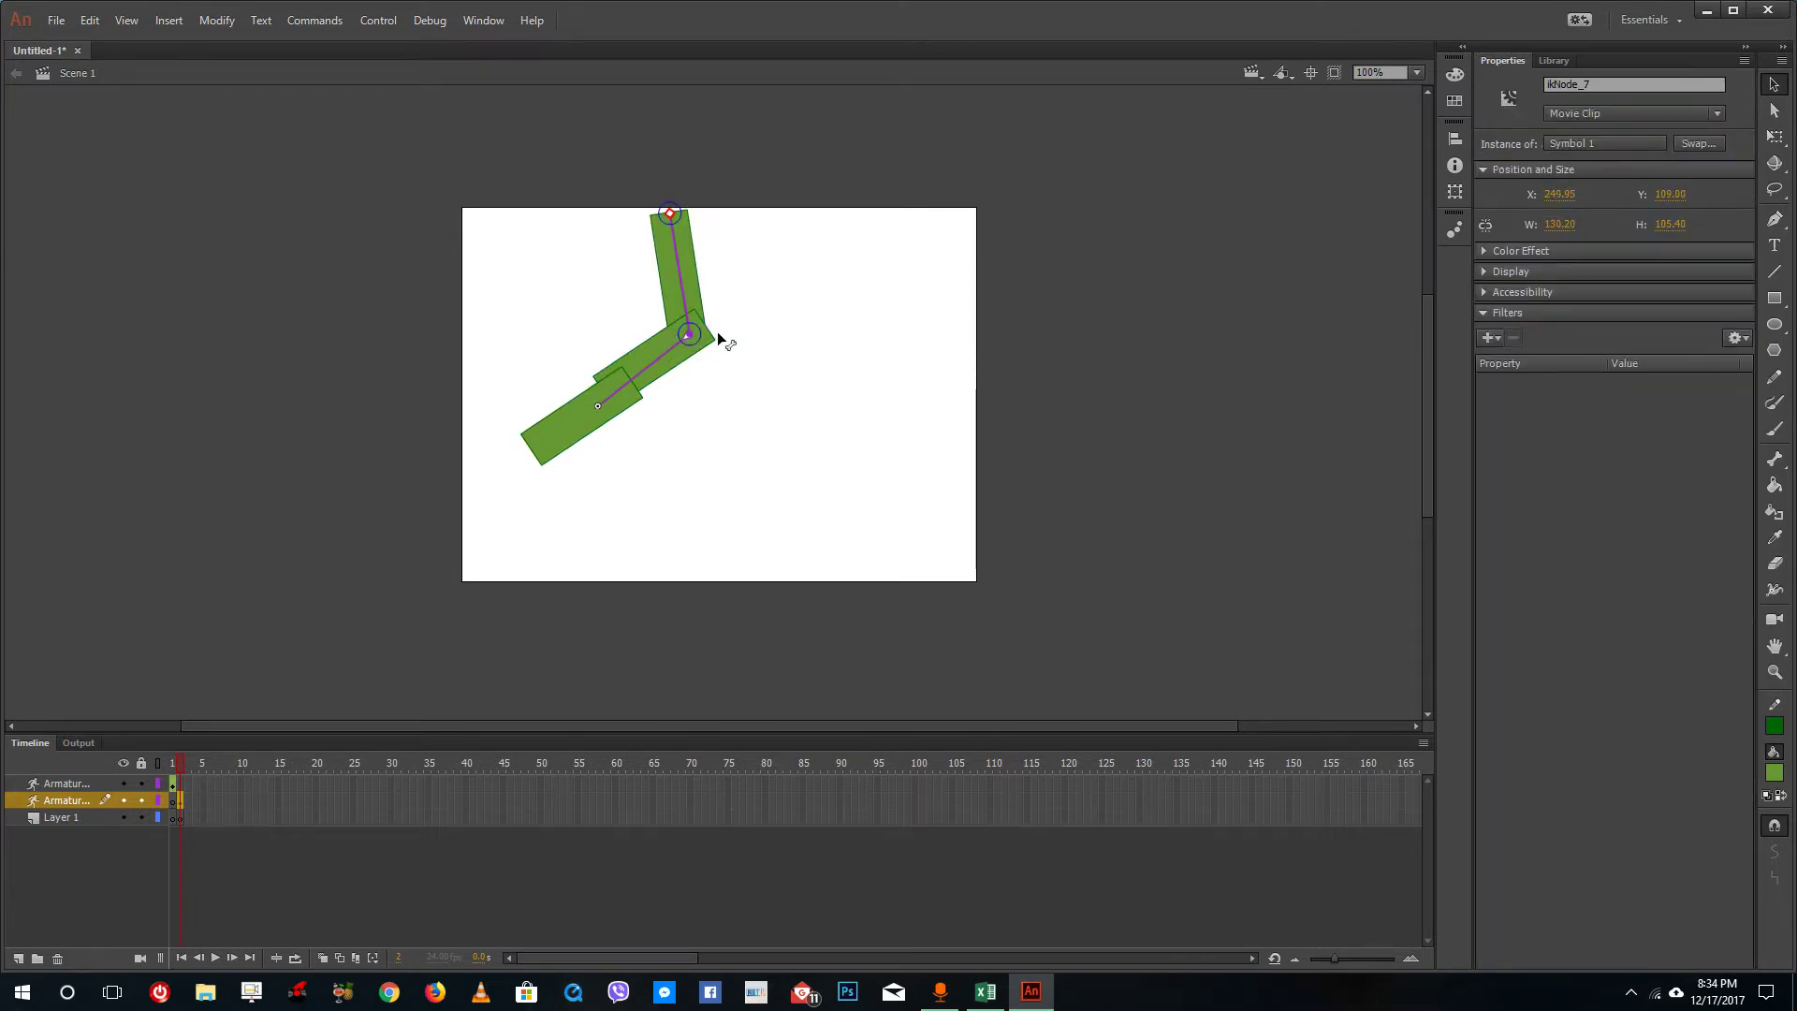
{"action": "key", "text": "a"}
{"action": "left_click", "coordinate": [912, 349]}
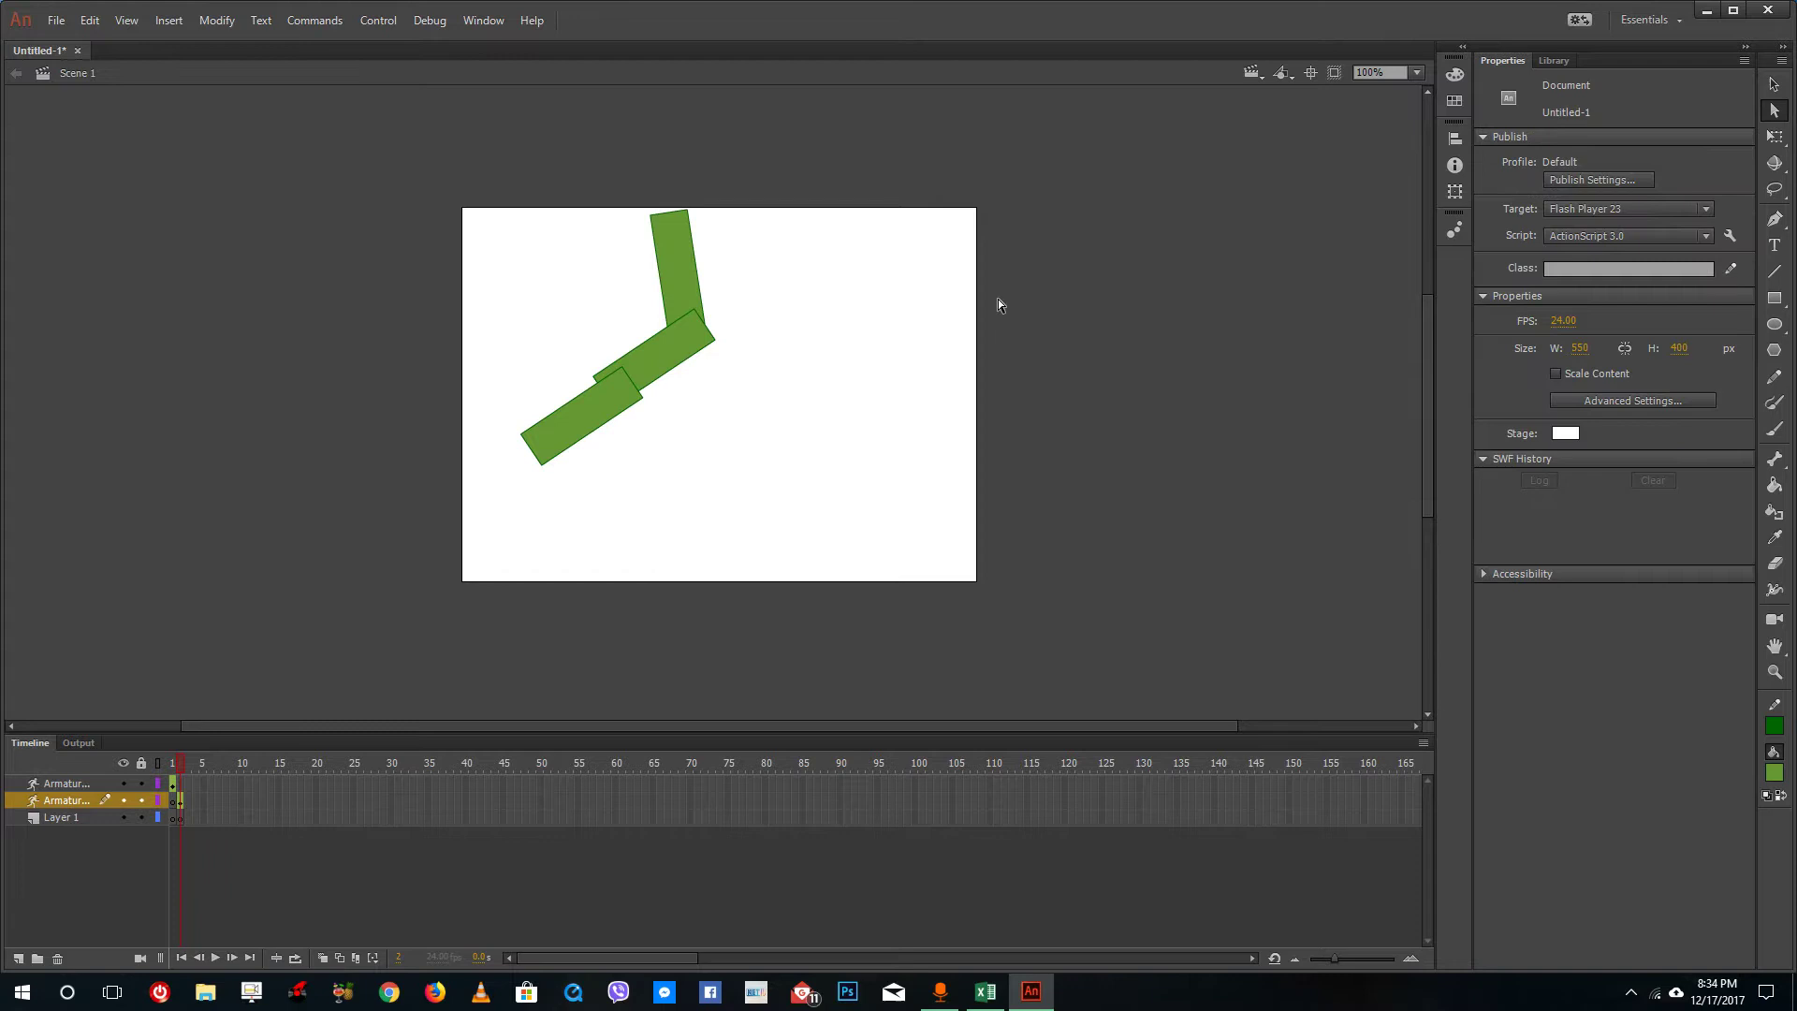
{"action": "key", "text": "v"}
{"action": "left_click", "coordinate": [675, 328]}
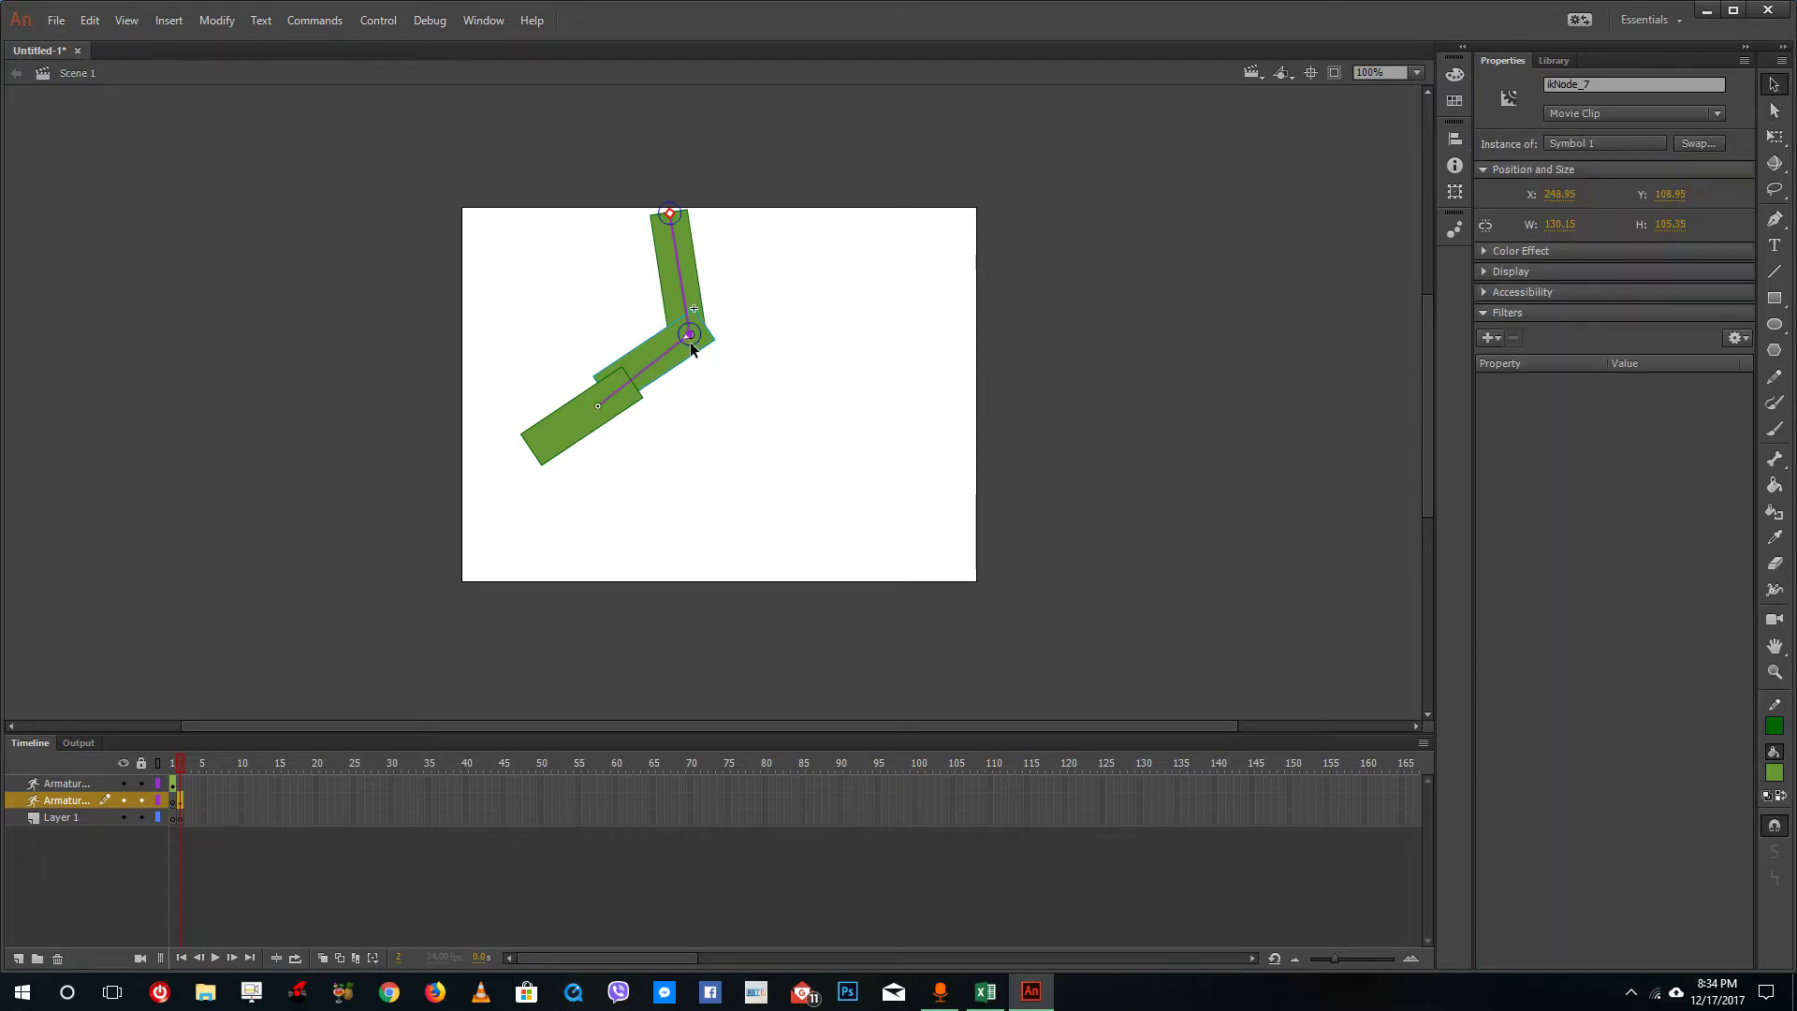
{"action": "left_click", "coordinate": [681, 281]}
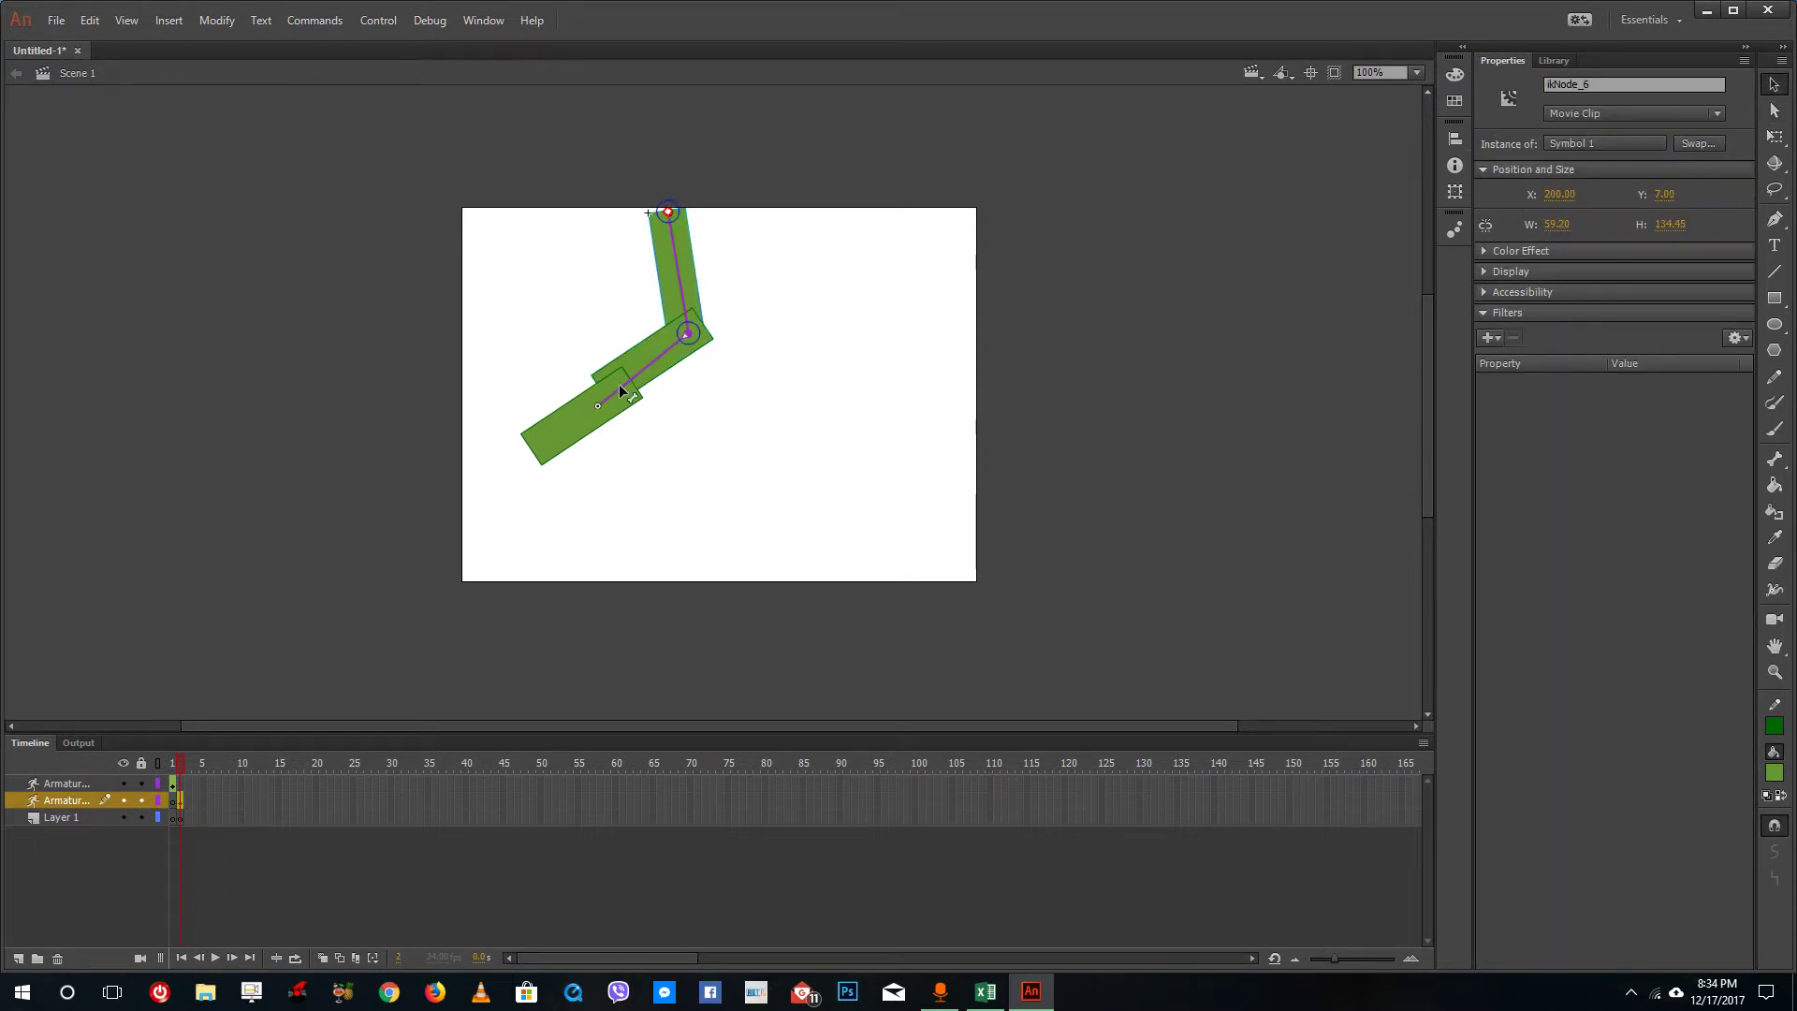
{"action": "left_click", "coordinate": [644, 373]}
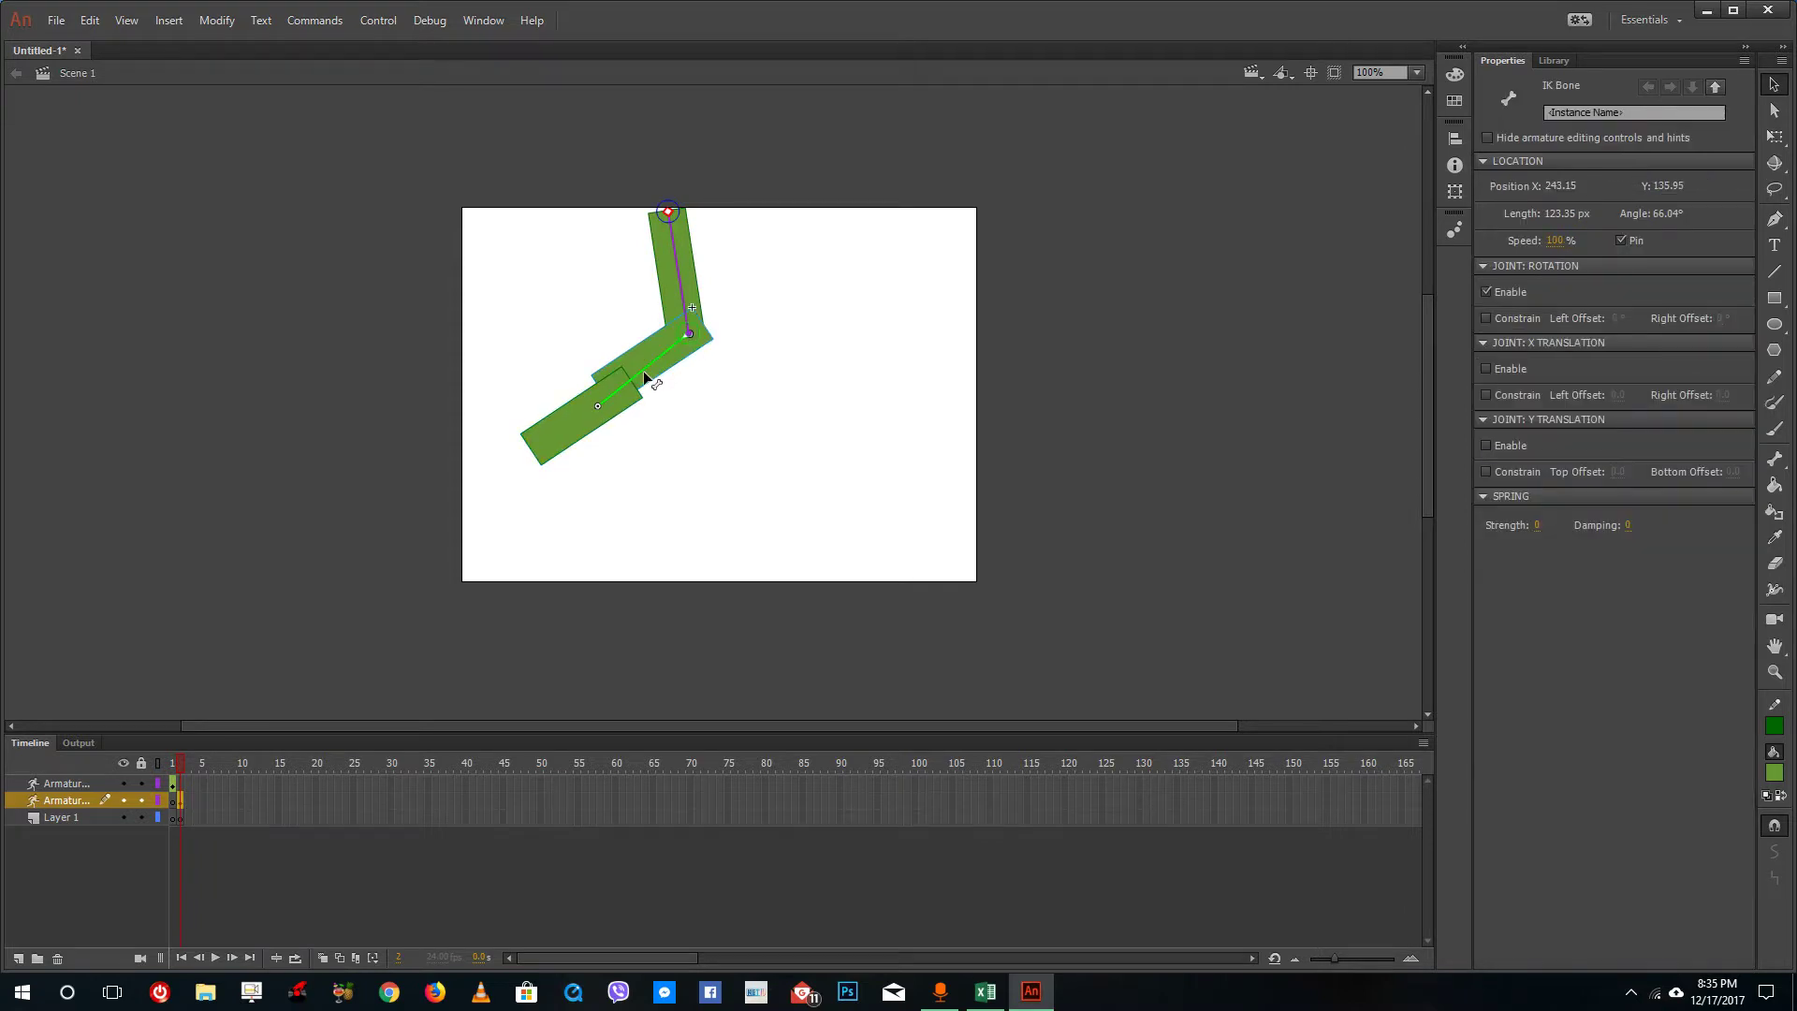
{"action": "left_click", "coordinate": [694, 342]}
{"action": "left_click", "coordinate": [1628, 525]}
{"action": "type", "text": "16"}
Marquee-select the whole armature and delete it.
{"action": "left_click", "coordinate": [675, 271]}
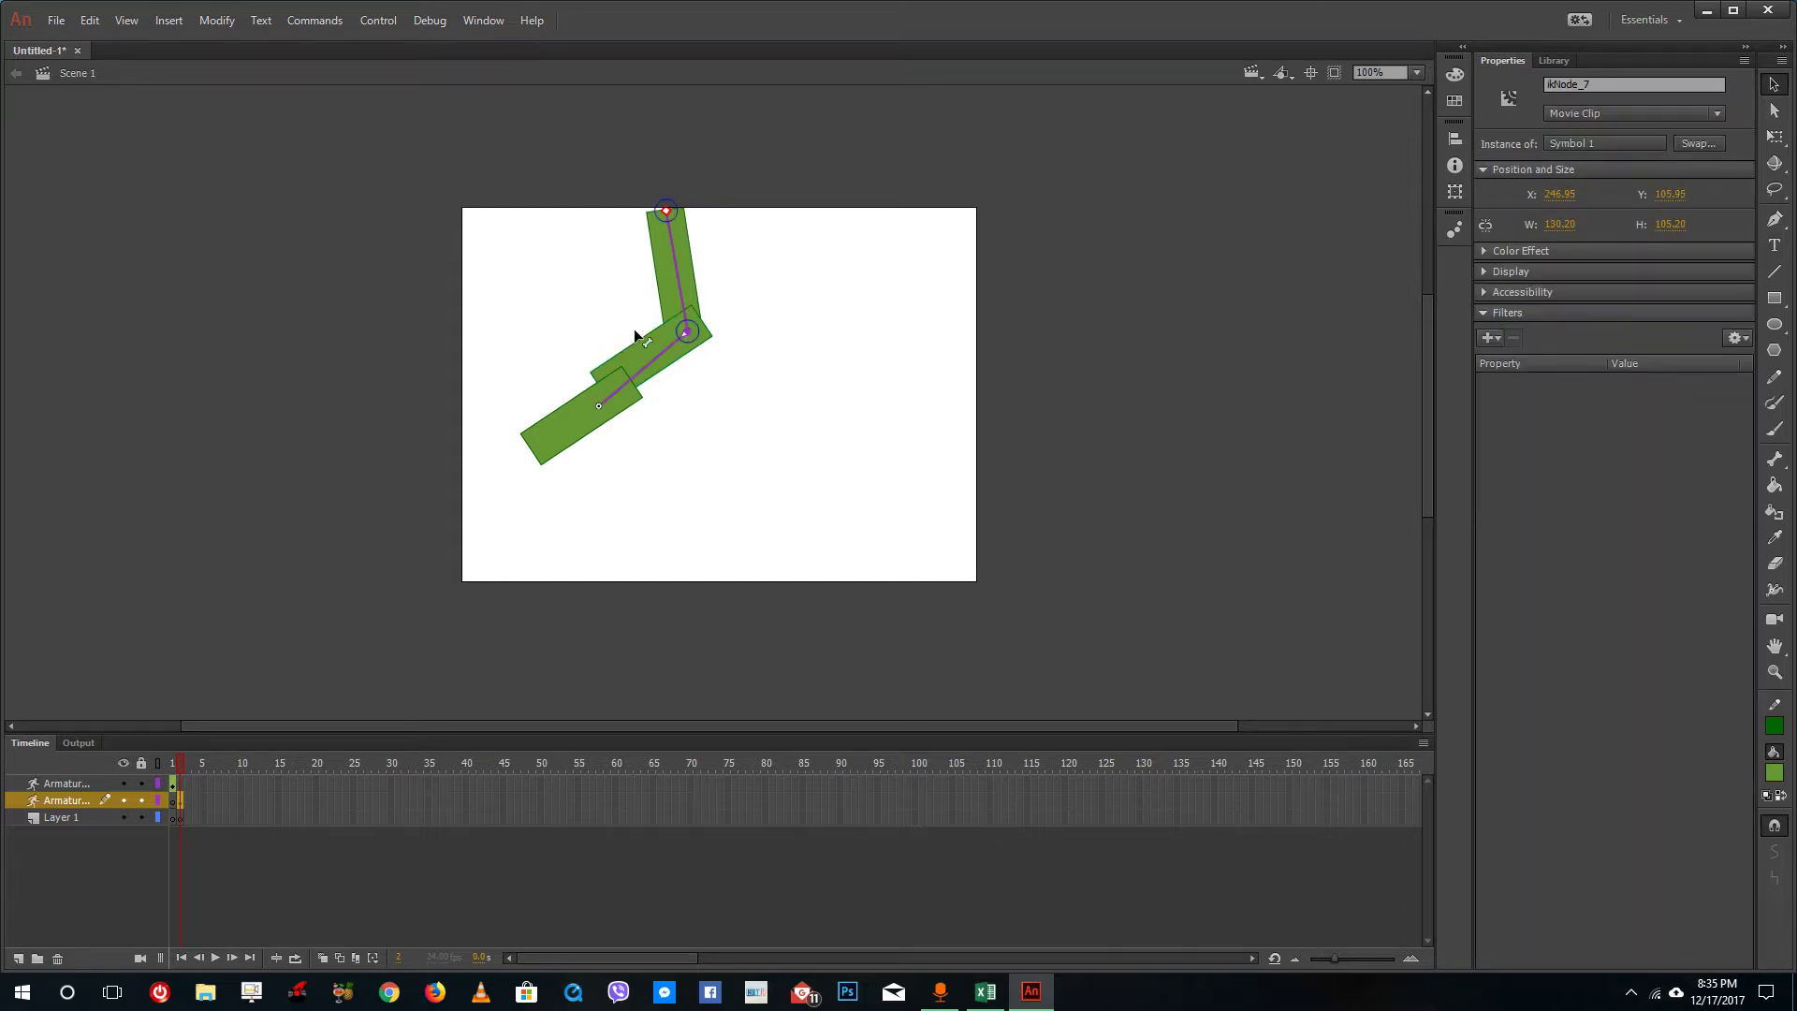
{"action": "left_click_drag", "start_coordinate": [910, 521], "coordinate": [751, 293]}
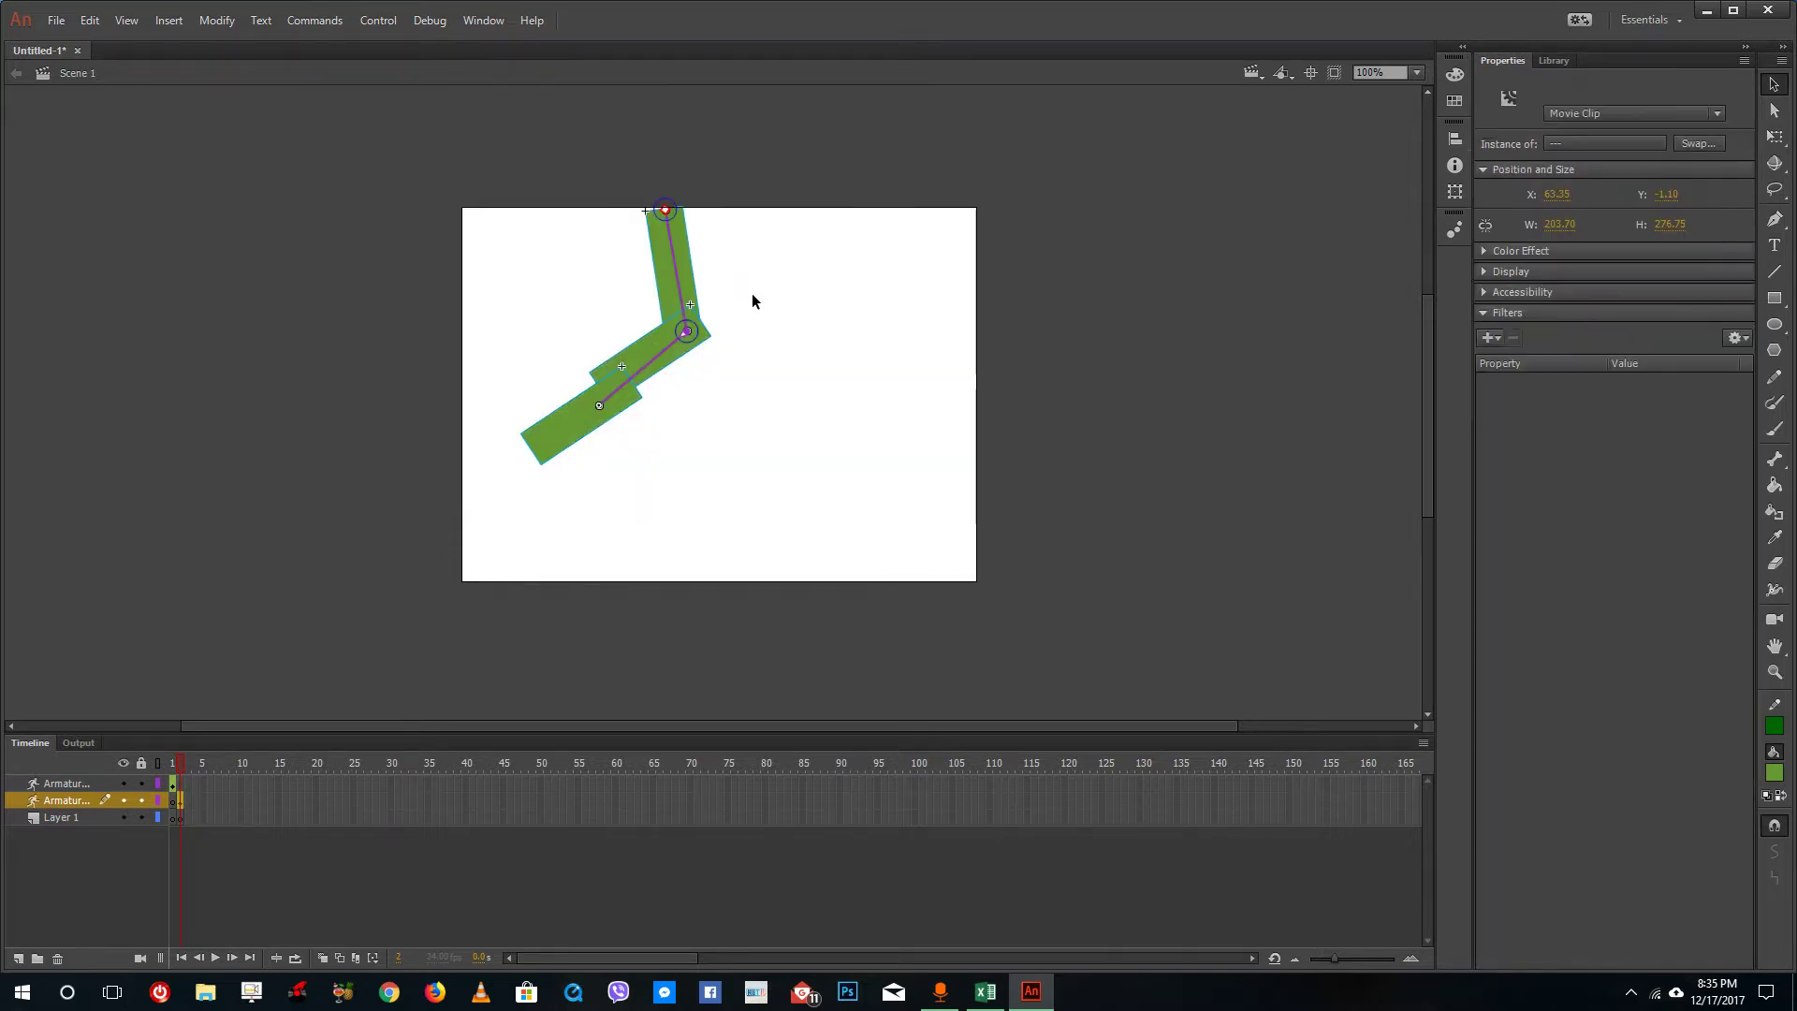
{"action": "key", "text": "Delete"}
Draw a 40×120 green bar near the stage top and convert it to movie clip Symbol 2.
{"action": "left_click", "coordinate": [1774, 297]}
{"action": "left_click_drag", "start_coordinate": [694, 226], "coordinate": [733, 338]}
{"action": "left_click", "coordinate": [1773, 84]}
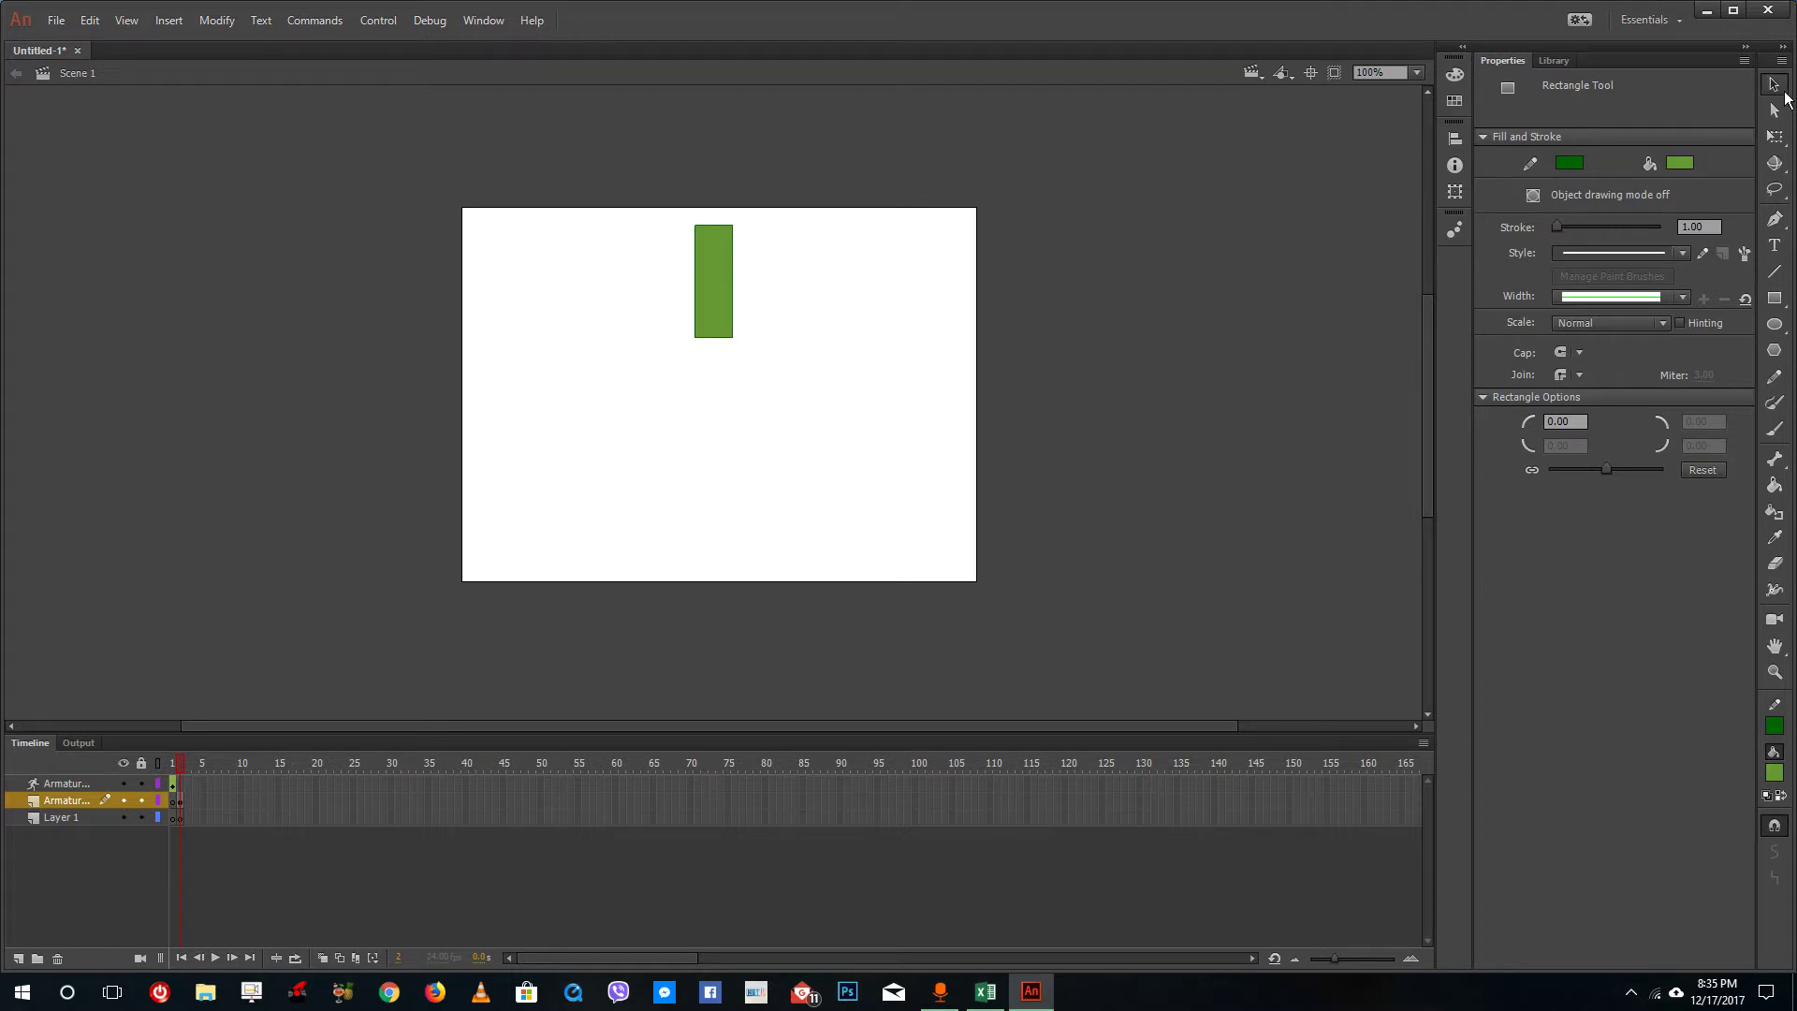
{"action": "double_click", "coordinate": [715, 307]}
{"action": "right_click", "coordinate": [715, 289]}
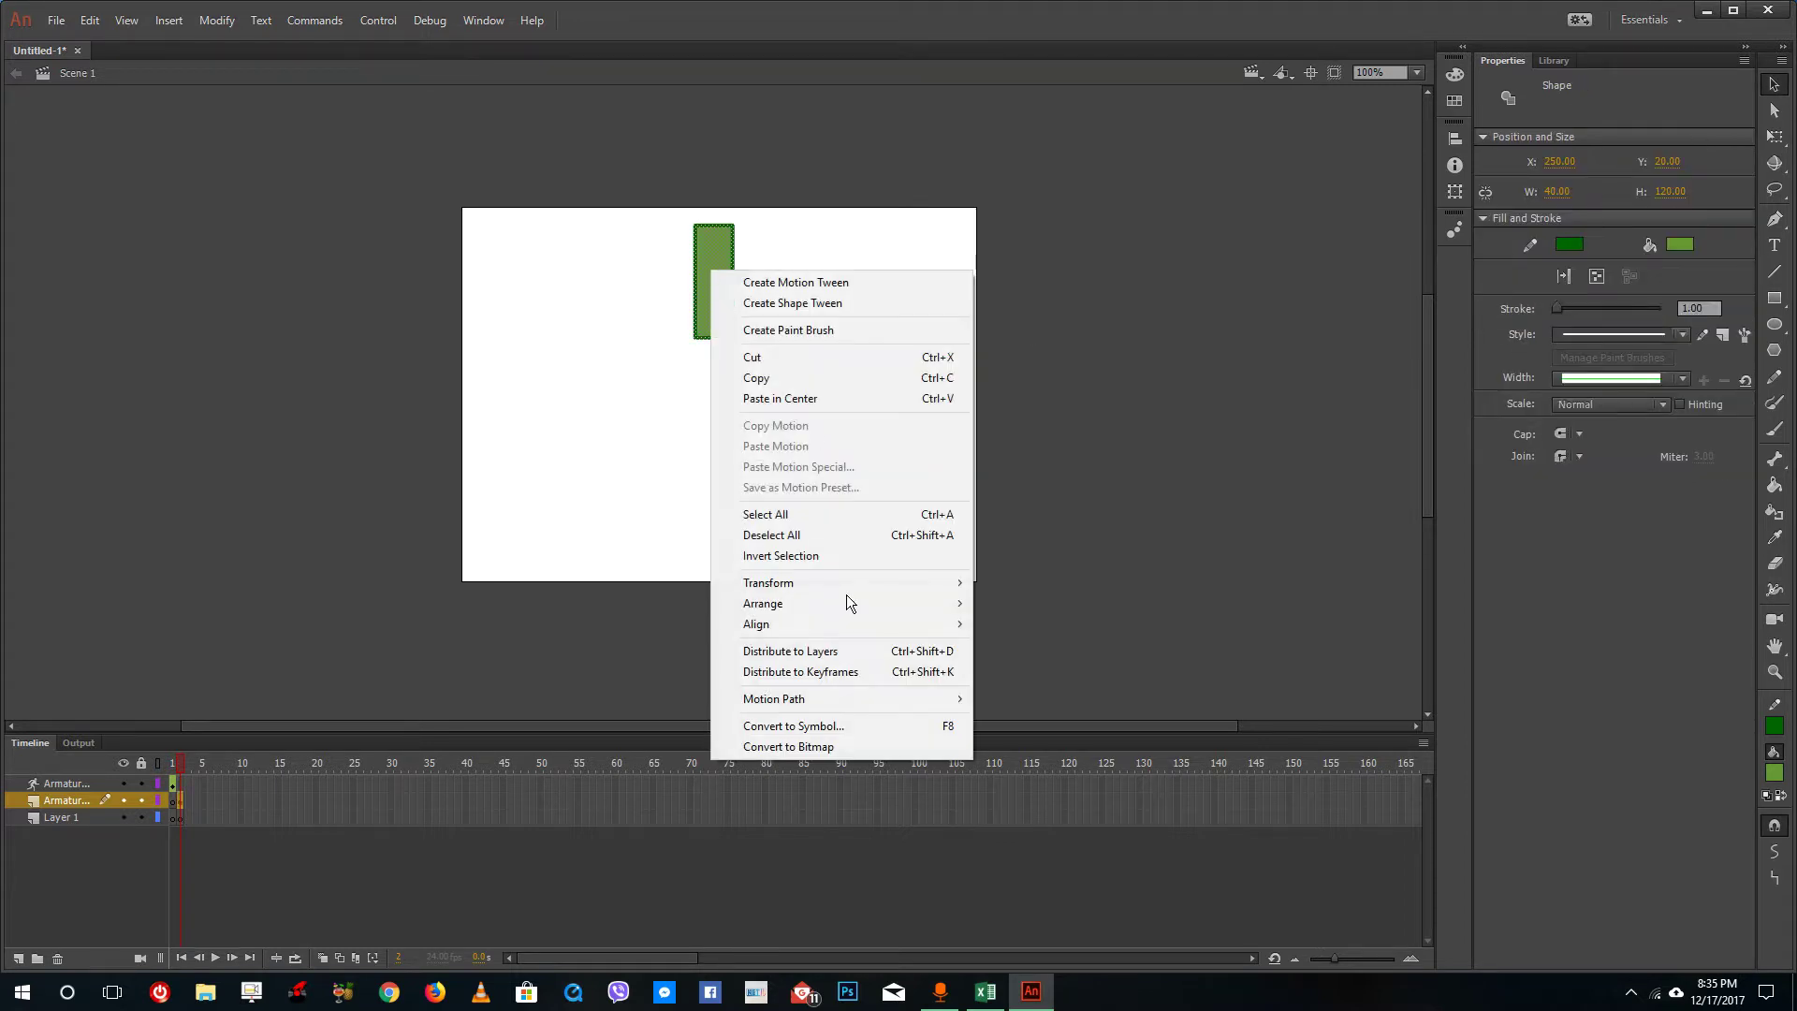
{"action": "left_click", "coordinate": [805, 729]}
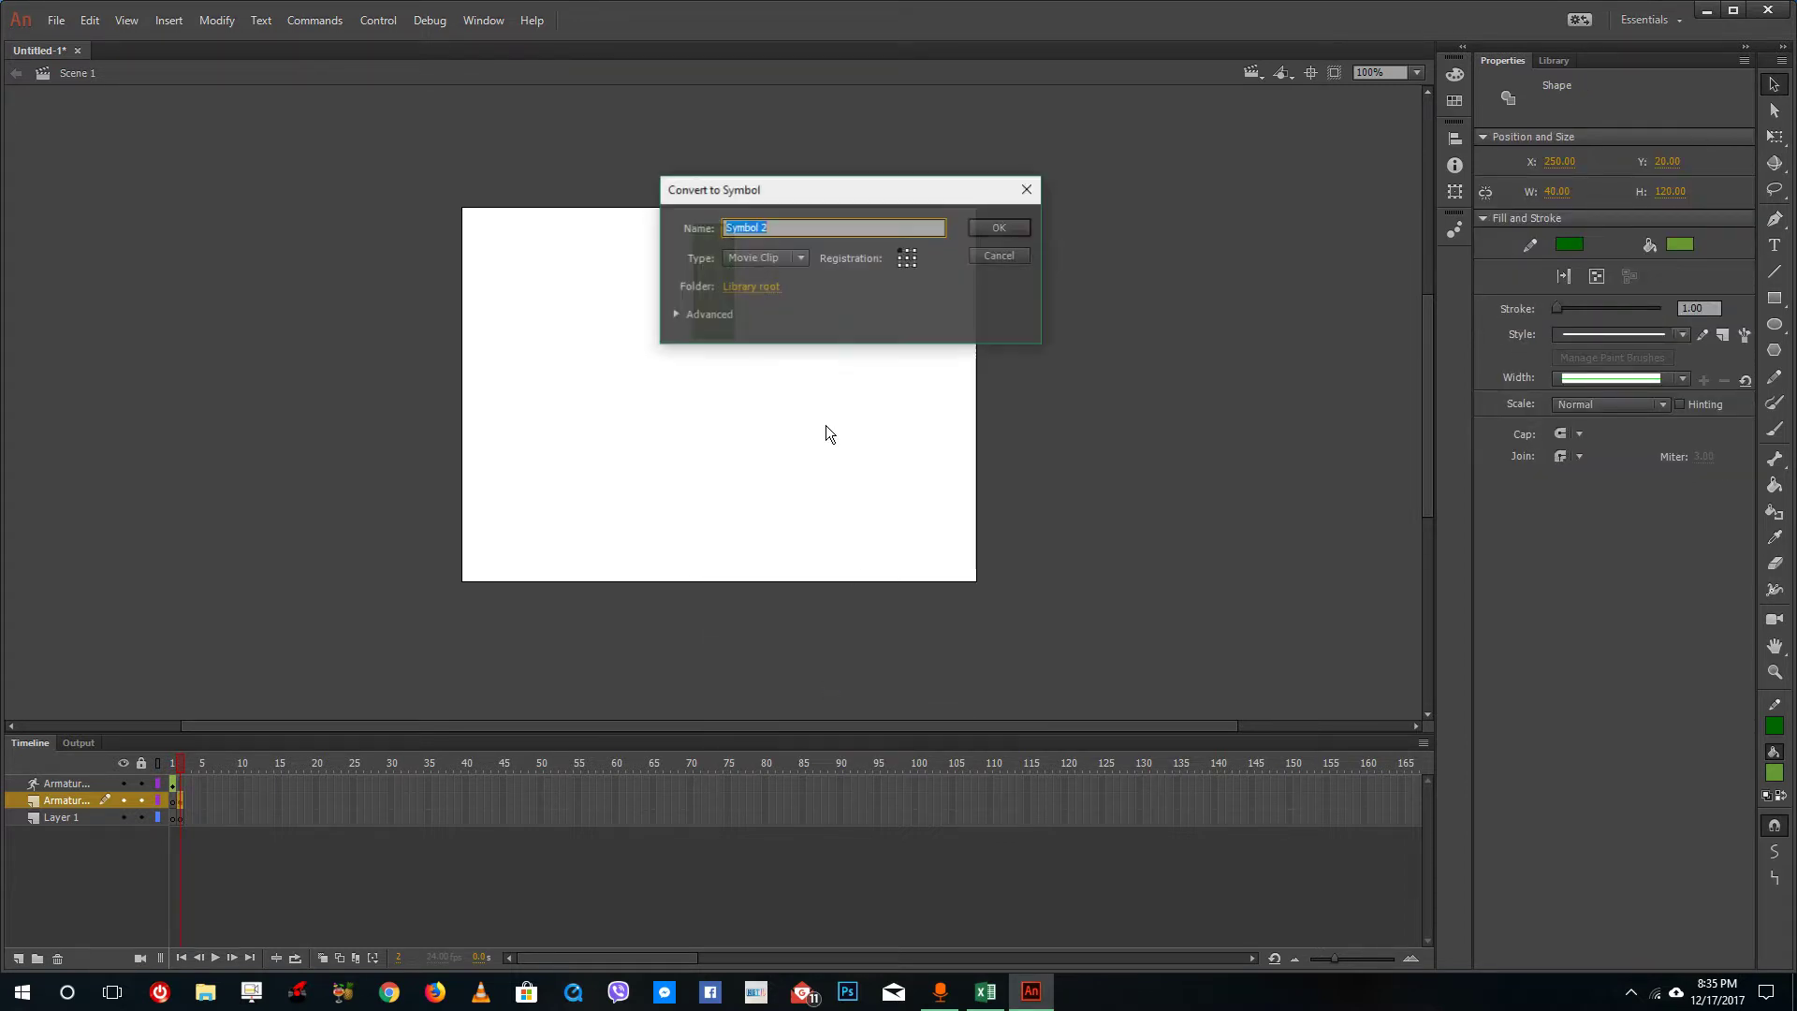
{"action": "key", "text": "Return"}
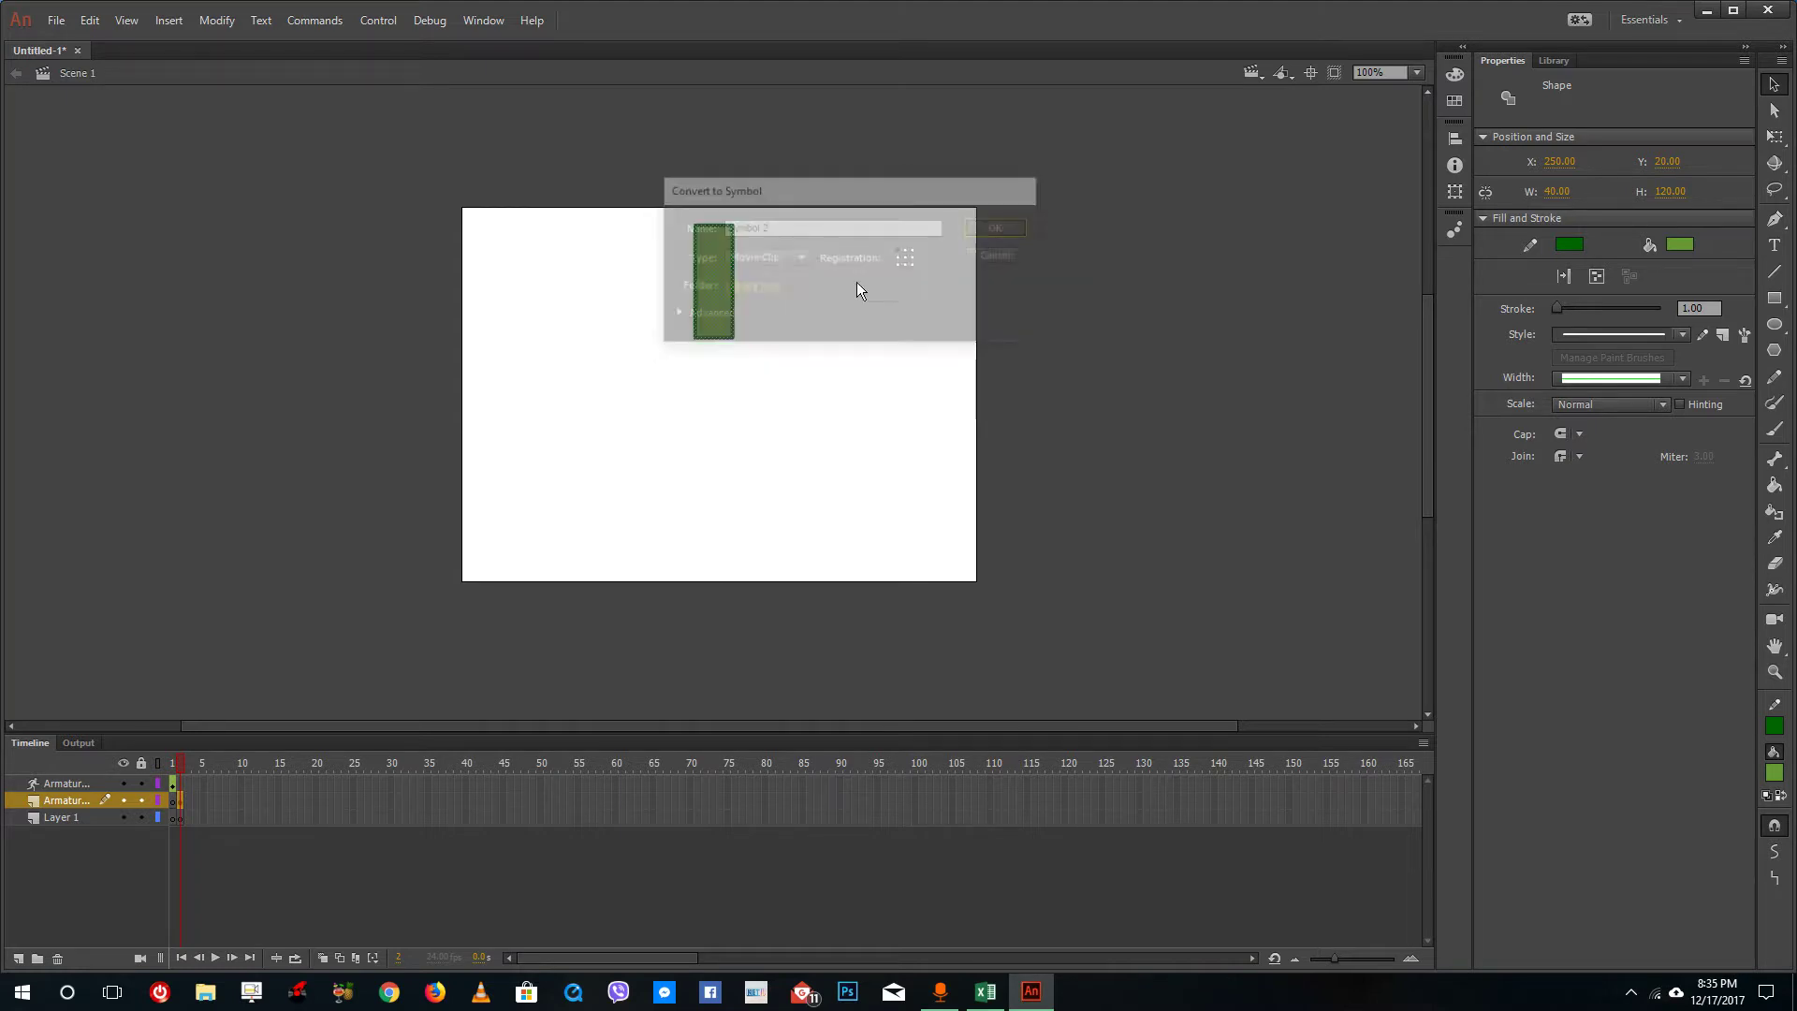
Move the bar to the top edge and paste three more copies stacked below it.
{"action": "left_click_drag", "start_coordinate": [711, 305], "coordinate": [661, 289]}
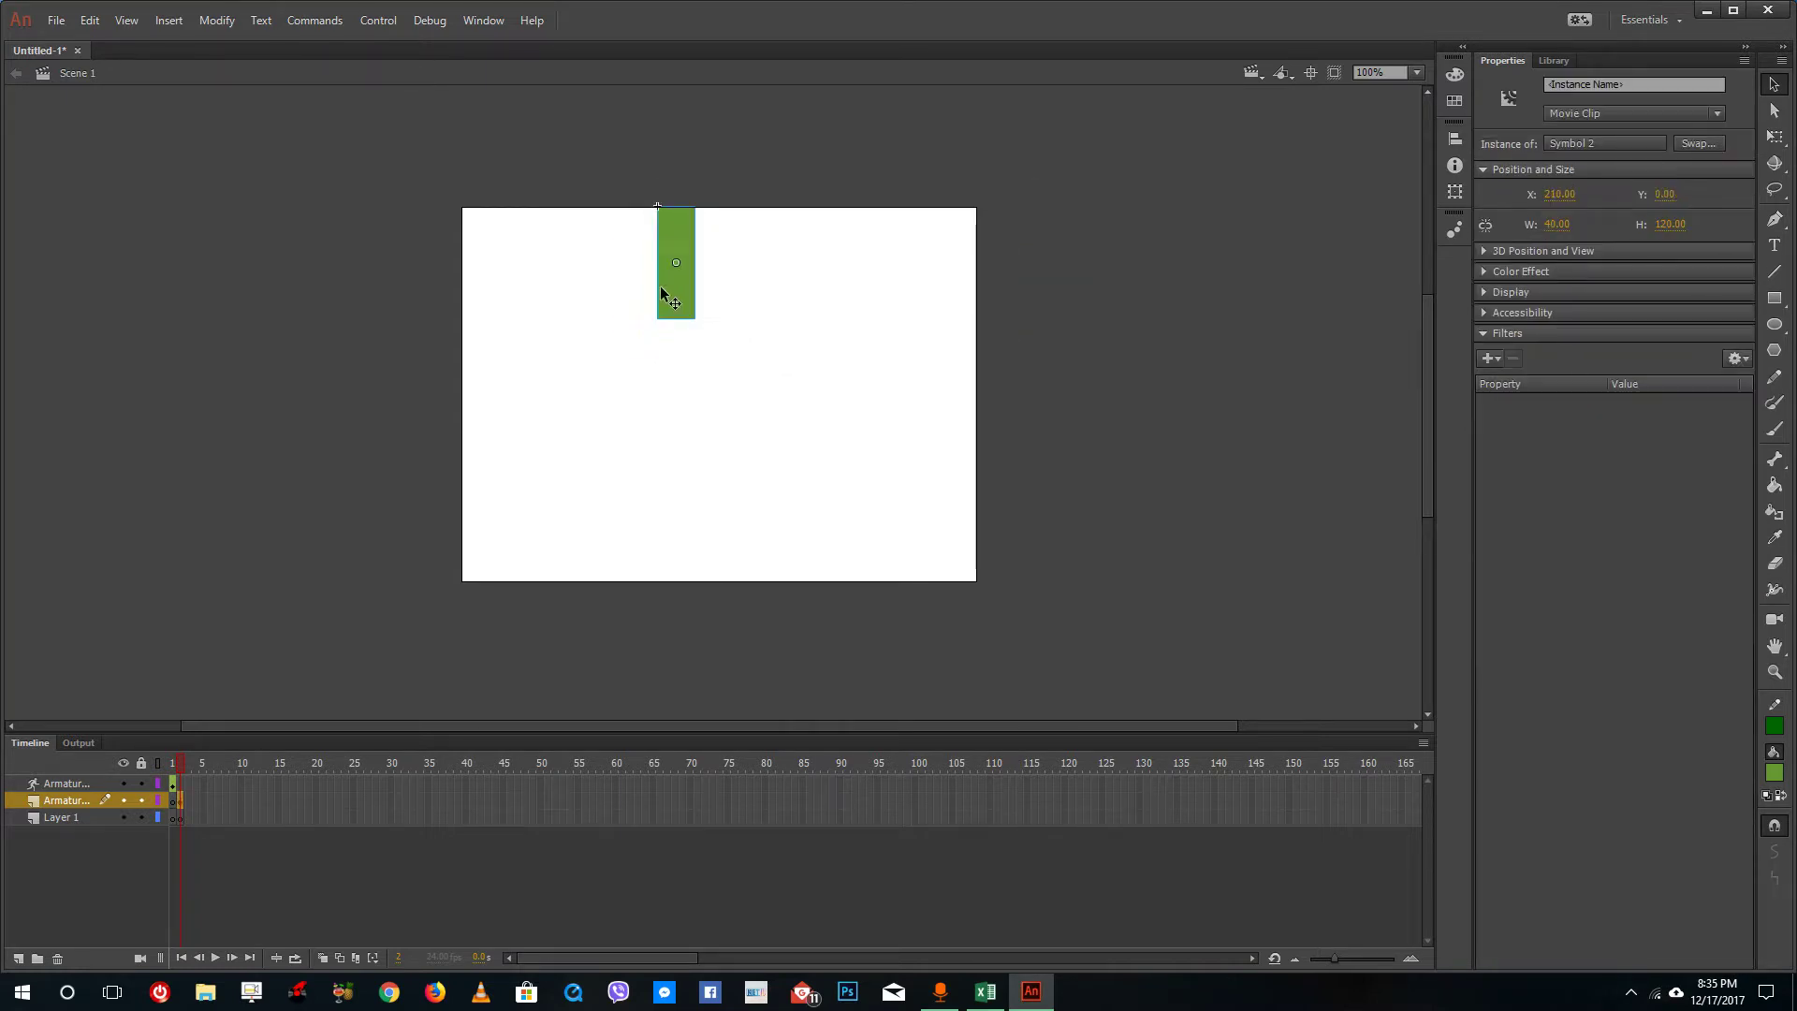
{"action": "key", "text": "ctrl+v"}
{"action": "left_click_drag", "start_coordinate": [714, 359], "coordinate": [683, 326]}
{"action": "key", "text": "ctrl+v"}
{"action": "left_click_drag", "start_coordinate": [728, 403], "coordinate": [677, 548]}
{"action": "key", "text": "ctrl+v"}
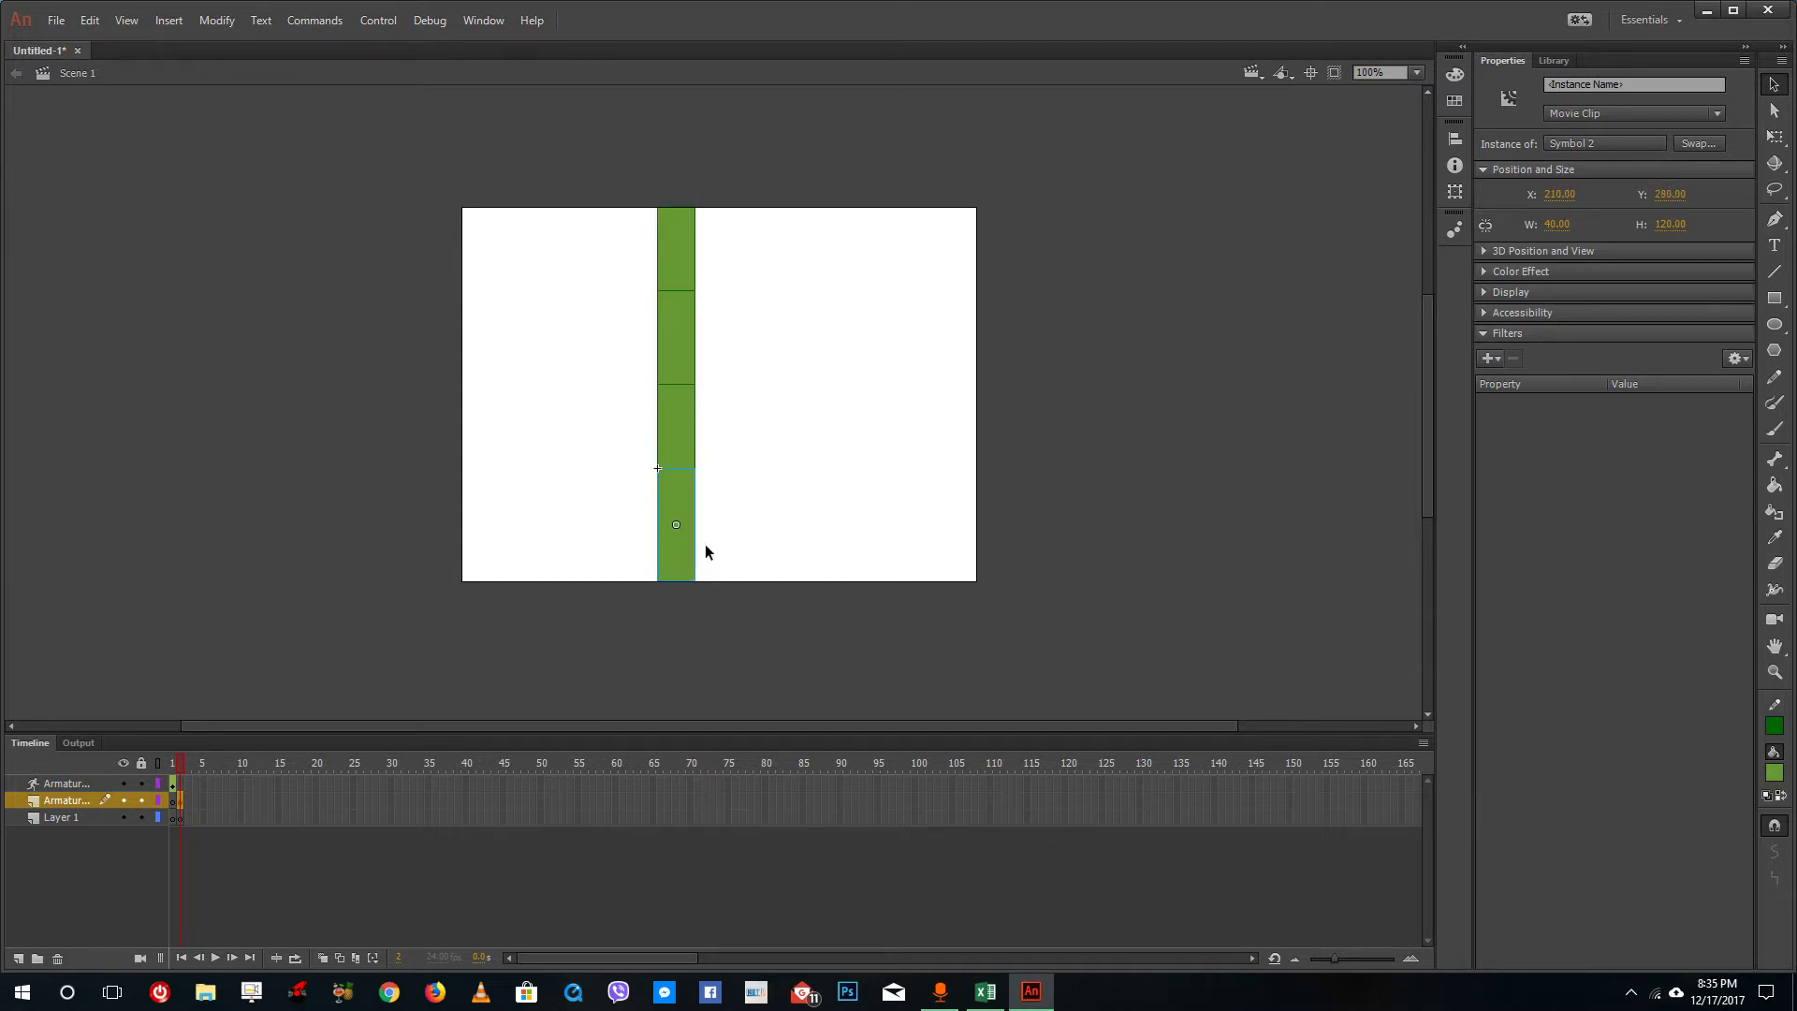
{"action": "left_click", "coordinate": [823, 513]}
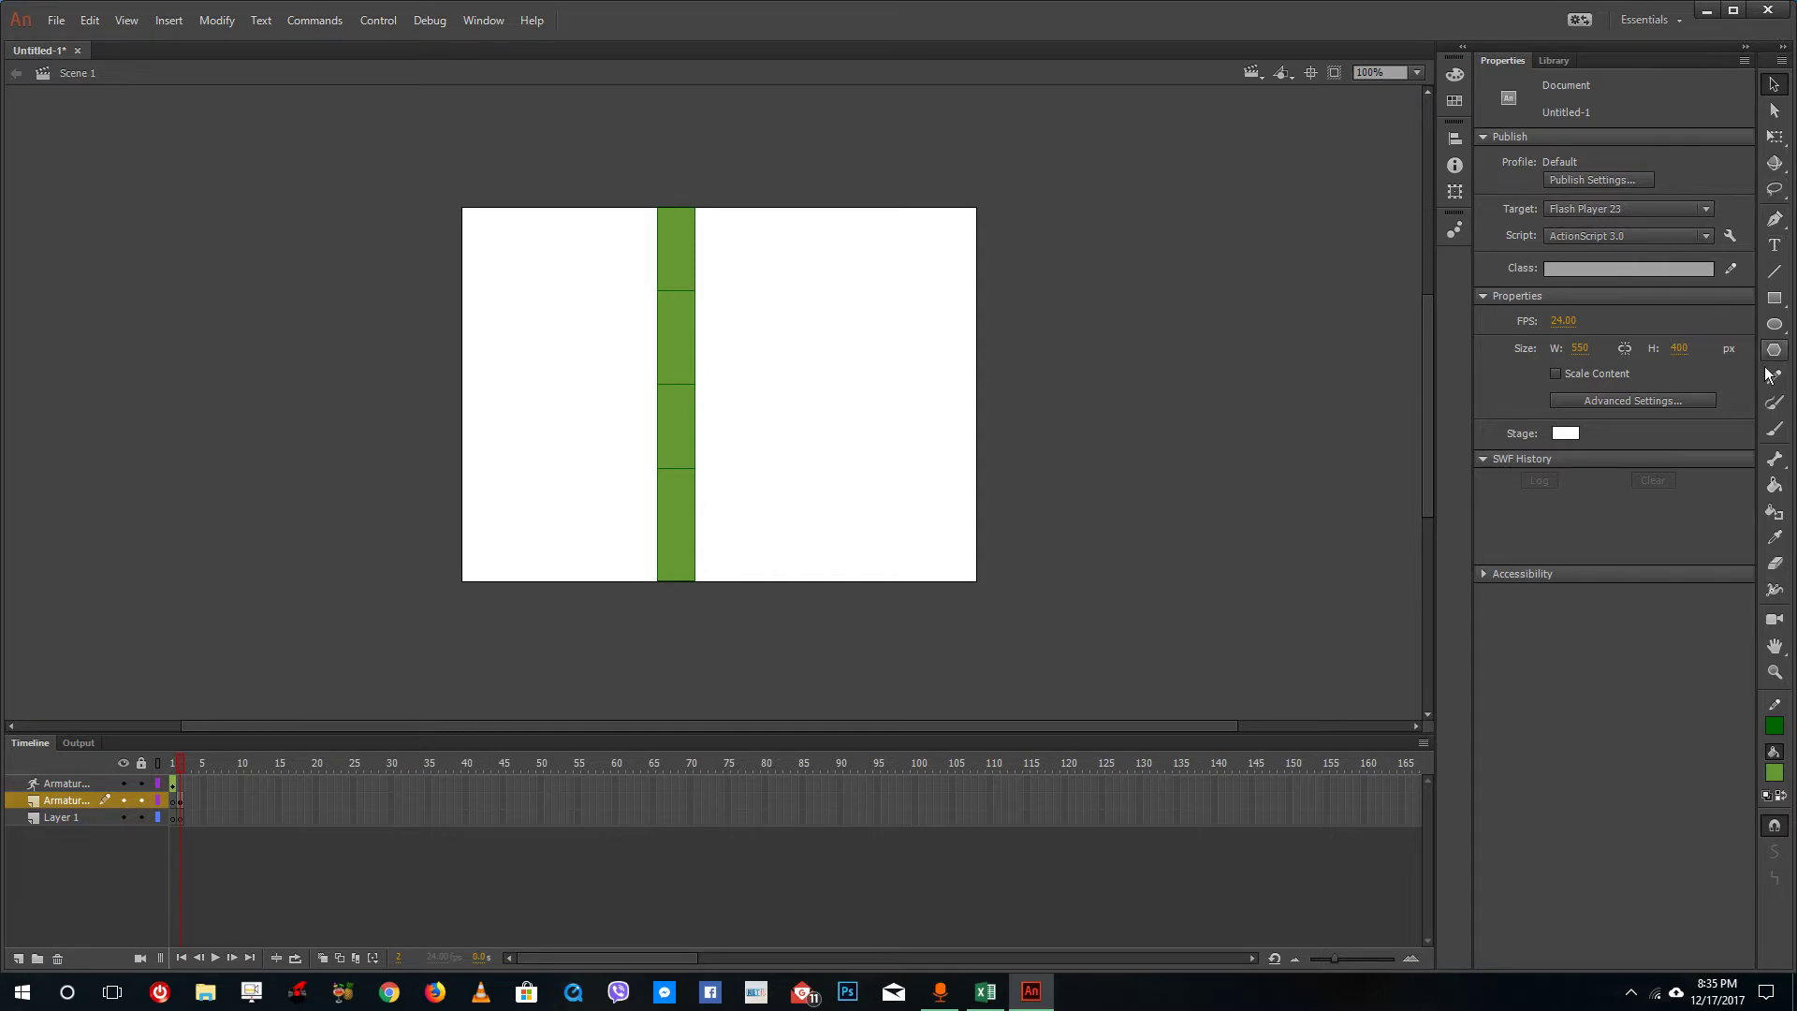
Chain the four green bars together with Bone tool bones, drawn from the top bar downward.
{"action": "left_click", "coordinate": [1773, 459]}
{"action": "mouse_move", "coordinate": [676, 214]}
{"action": "left_mouse_down"}
{"action": "mouse_move", "coordinate": [676, 543]}
{"action": "mouse_move", "coordinate": [745, 486]}
{"action": "mouse_move", "coordinate": [758, 405]}
{"action": "mouse_move", "coordinate": [882, 264]}
{"action": "mouse_move", "coordinate": [740, 126]}
{"action": "mouse_move", "coordinate": [576, 295]}
{"action": "mouse_move", "coordinate": [862, 389]}
{"action": "mouse_move", "coordinate": [791, 632]}
{"action": "mouse_move", "coordinate": [931, 577]}
{"action": "mouse_move", "coordinate": [862, 441]}
{"action": "mouse_move", "coordinate": [736, 345]}
{"action": "mouse_move", "coordinate": [746, 483]}
{"action": "mouse_move", "coordinate": [772, 539]}
{"action": "left_mouse_up"}
{"action": "key", "text": "v"}
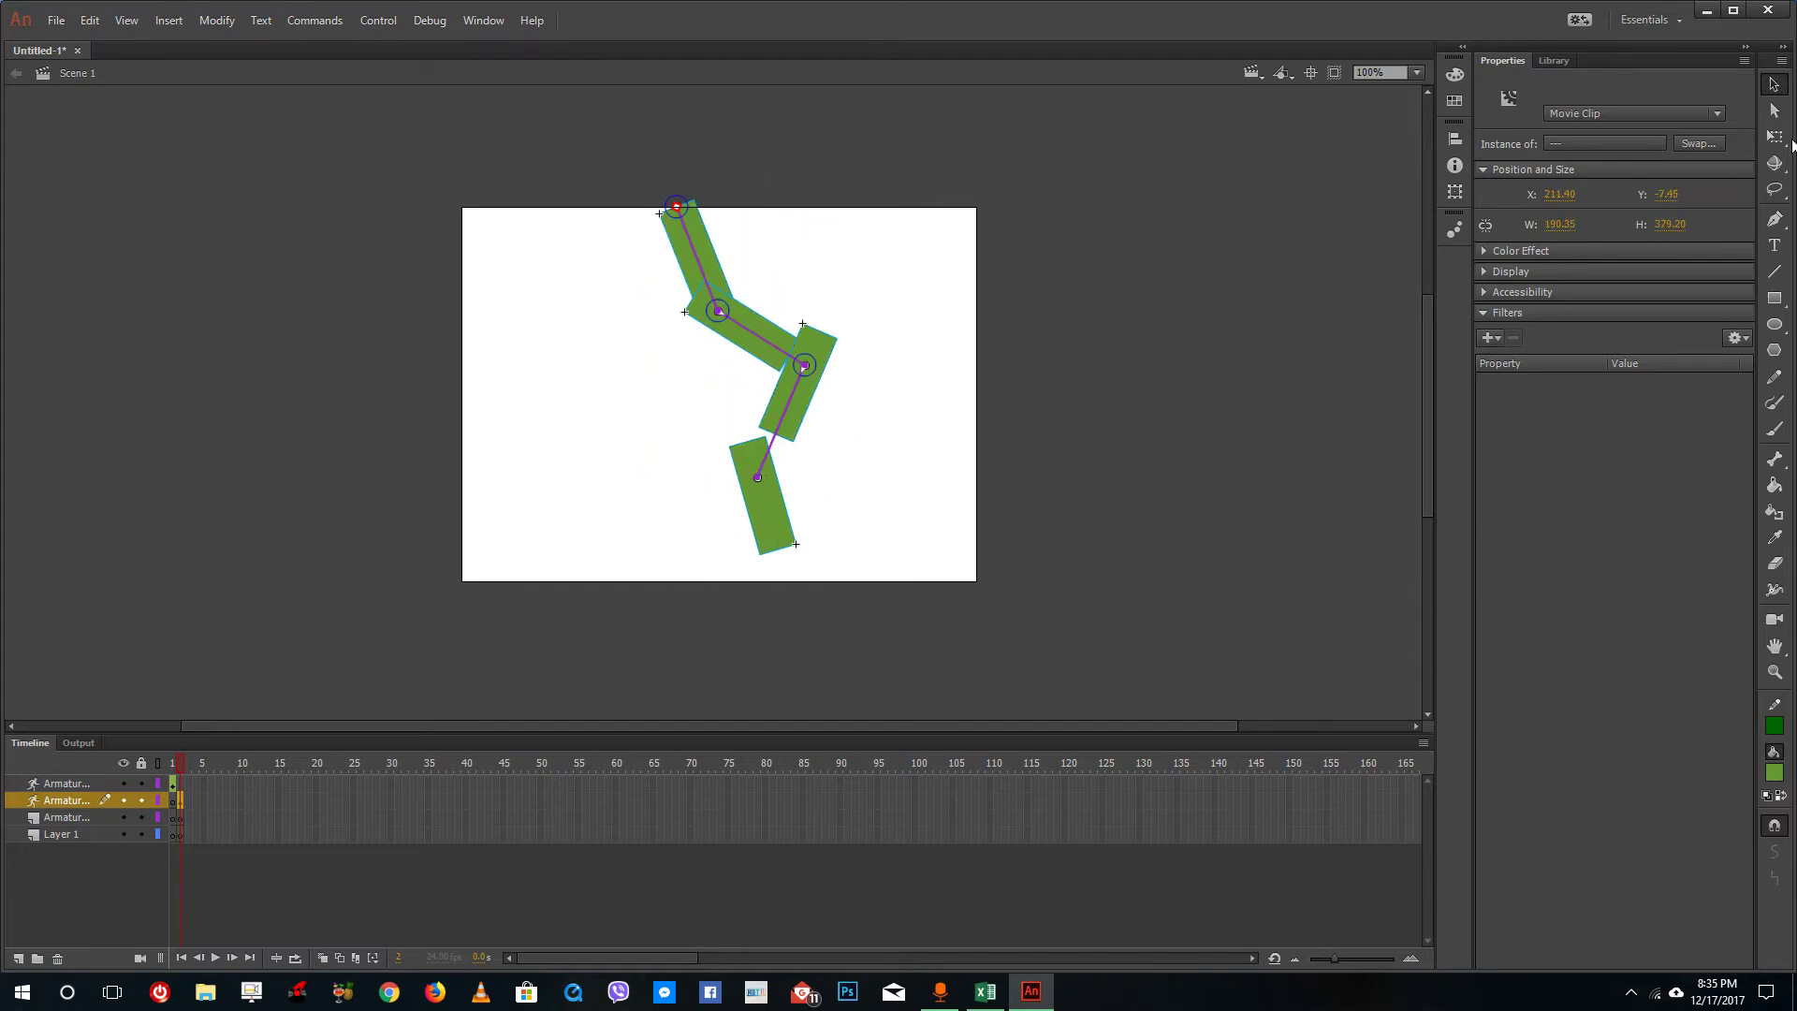
Swing the bottom bar to hang vertically and bend the armature chain into a new position.
{"action": "double_click", "coordinate": [782, 536]}
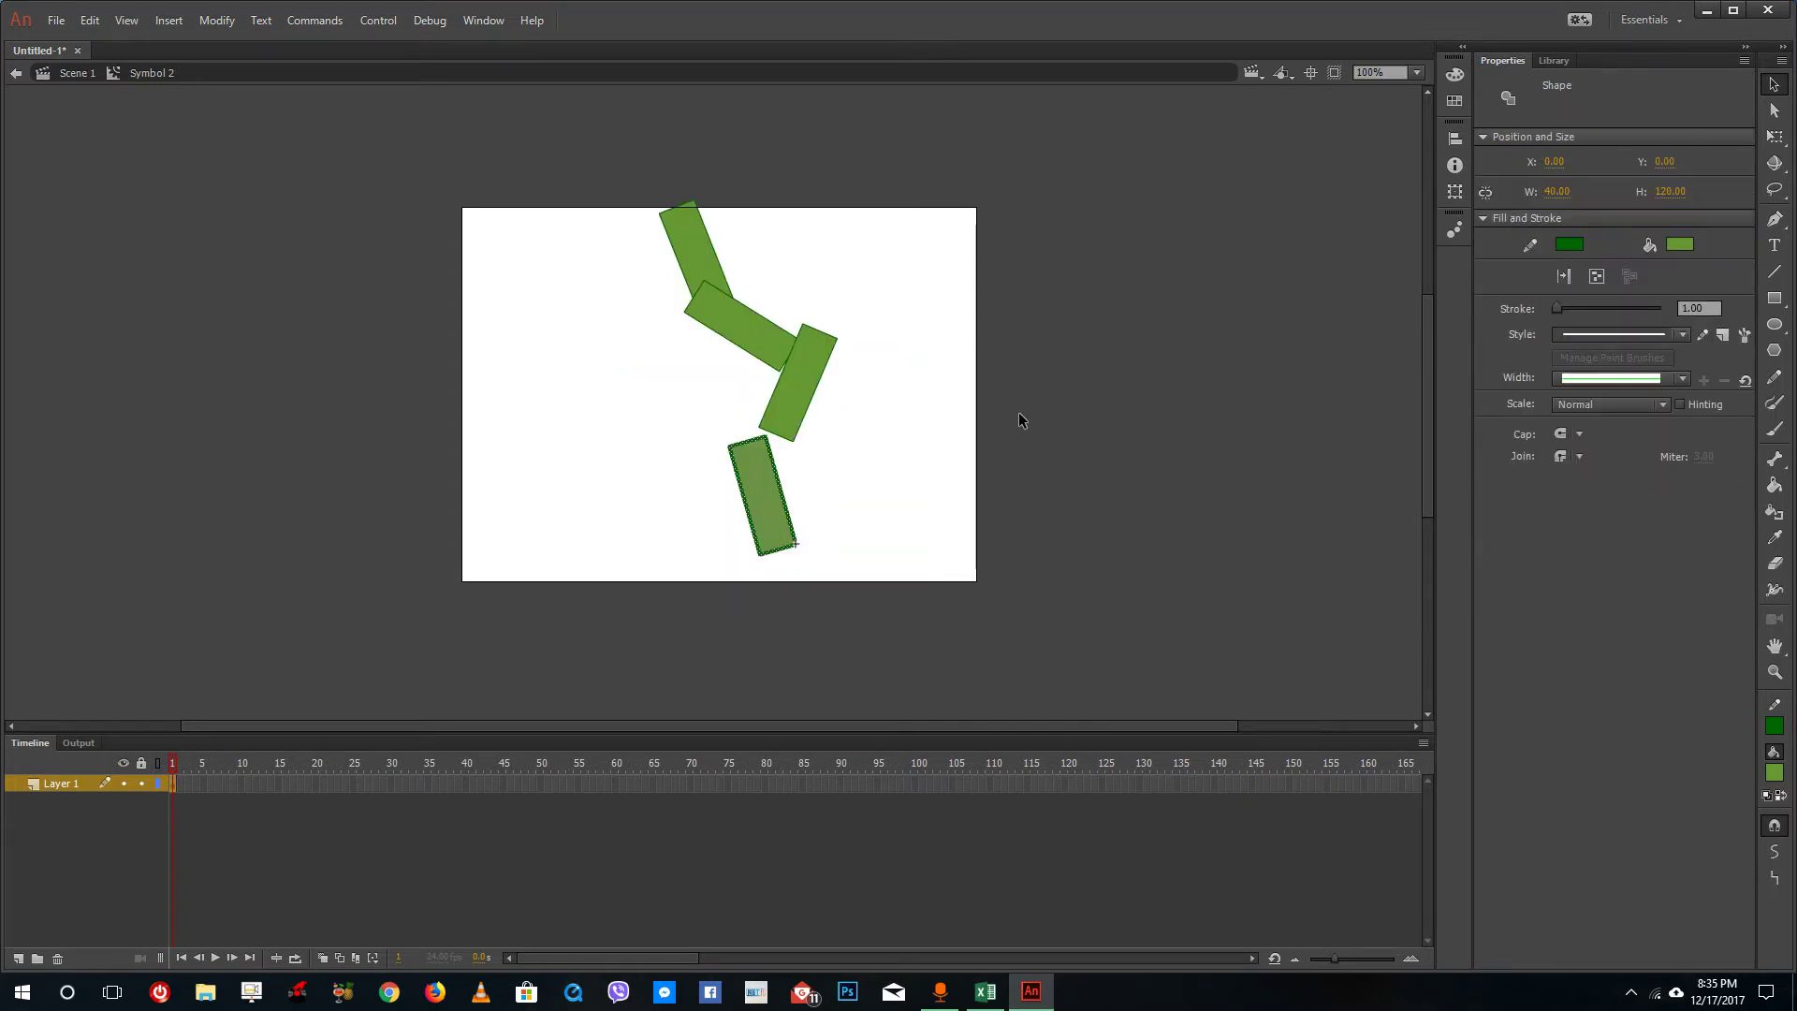
{"action": "double_click", "coordinate": [921, 430]}
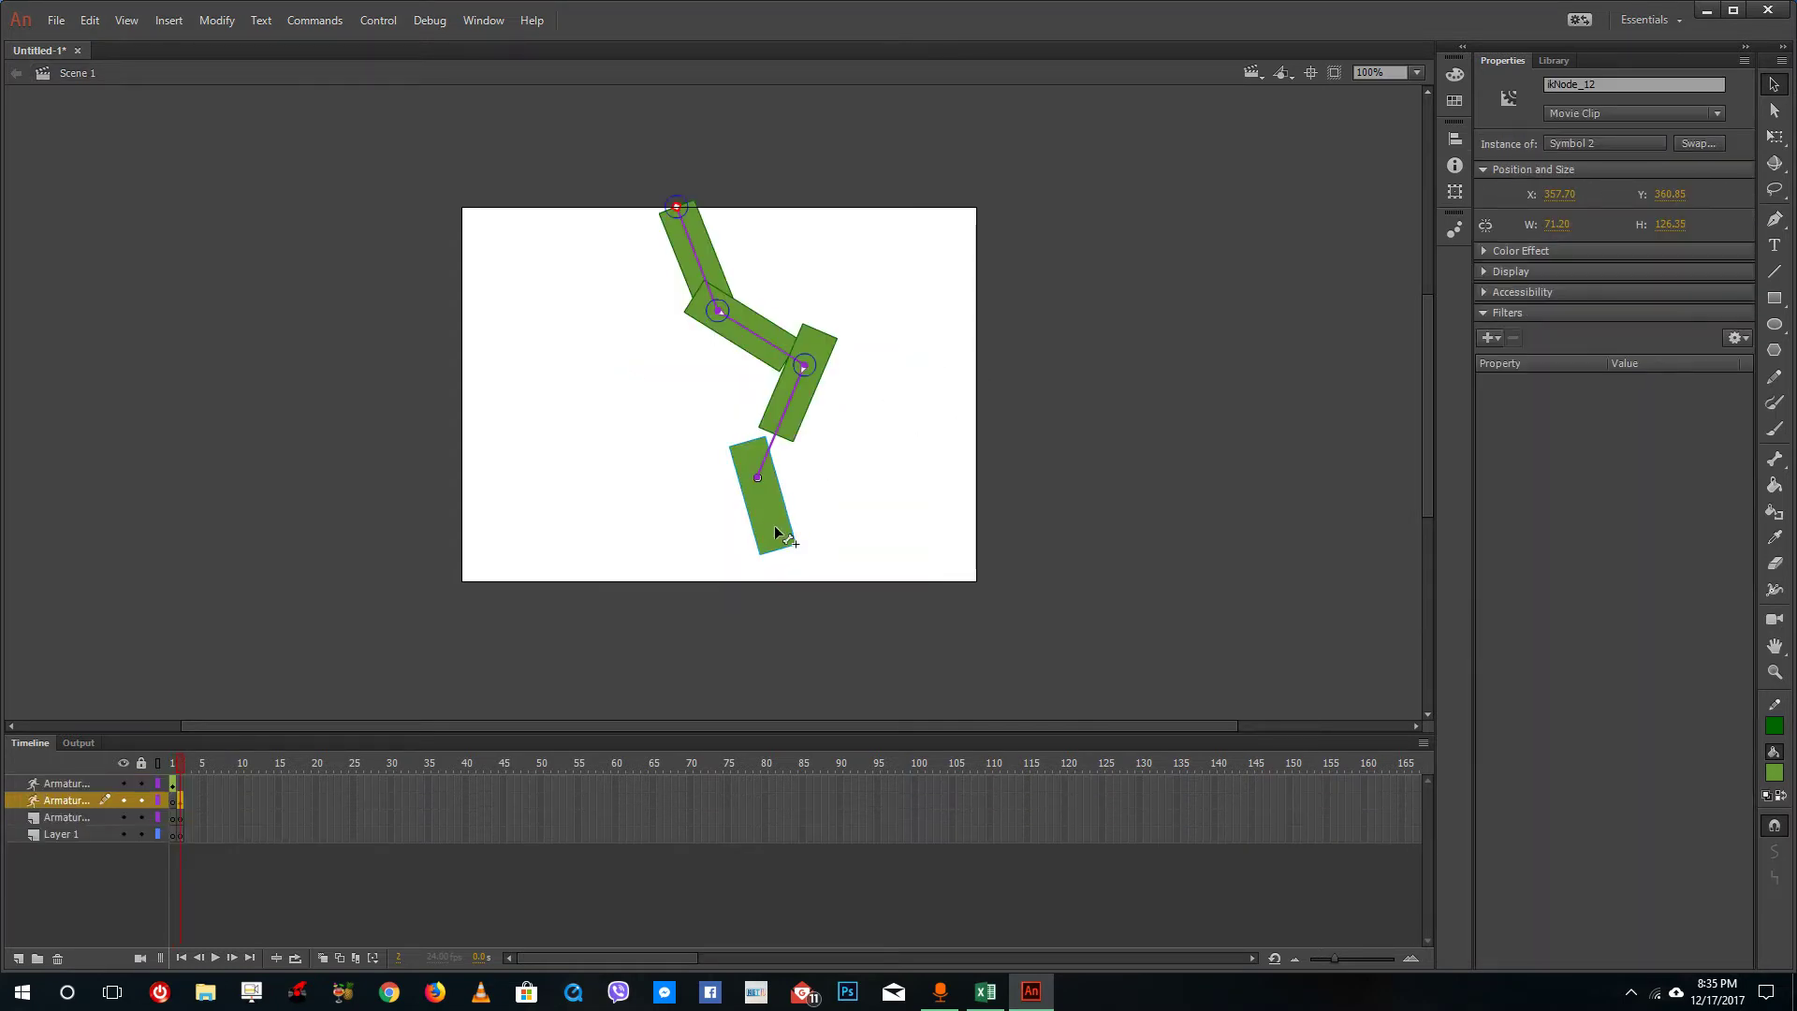
{"action": "right_click", "coordinate": [774, 526]}
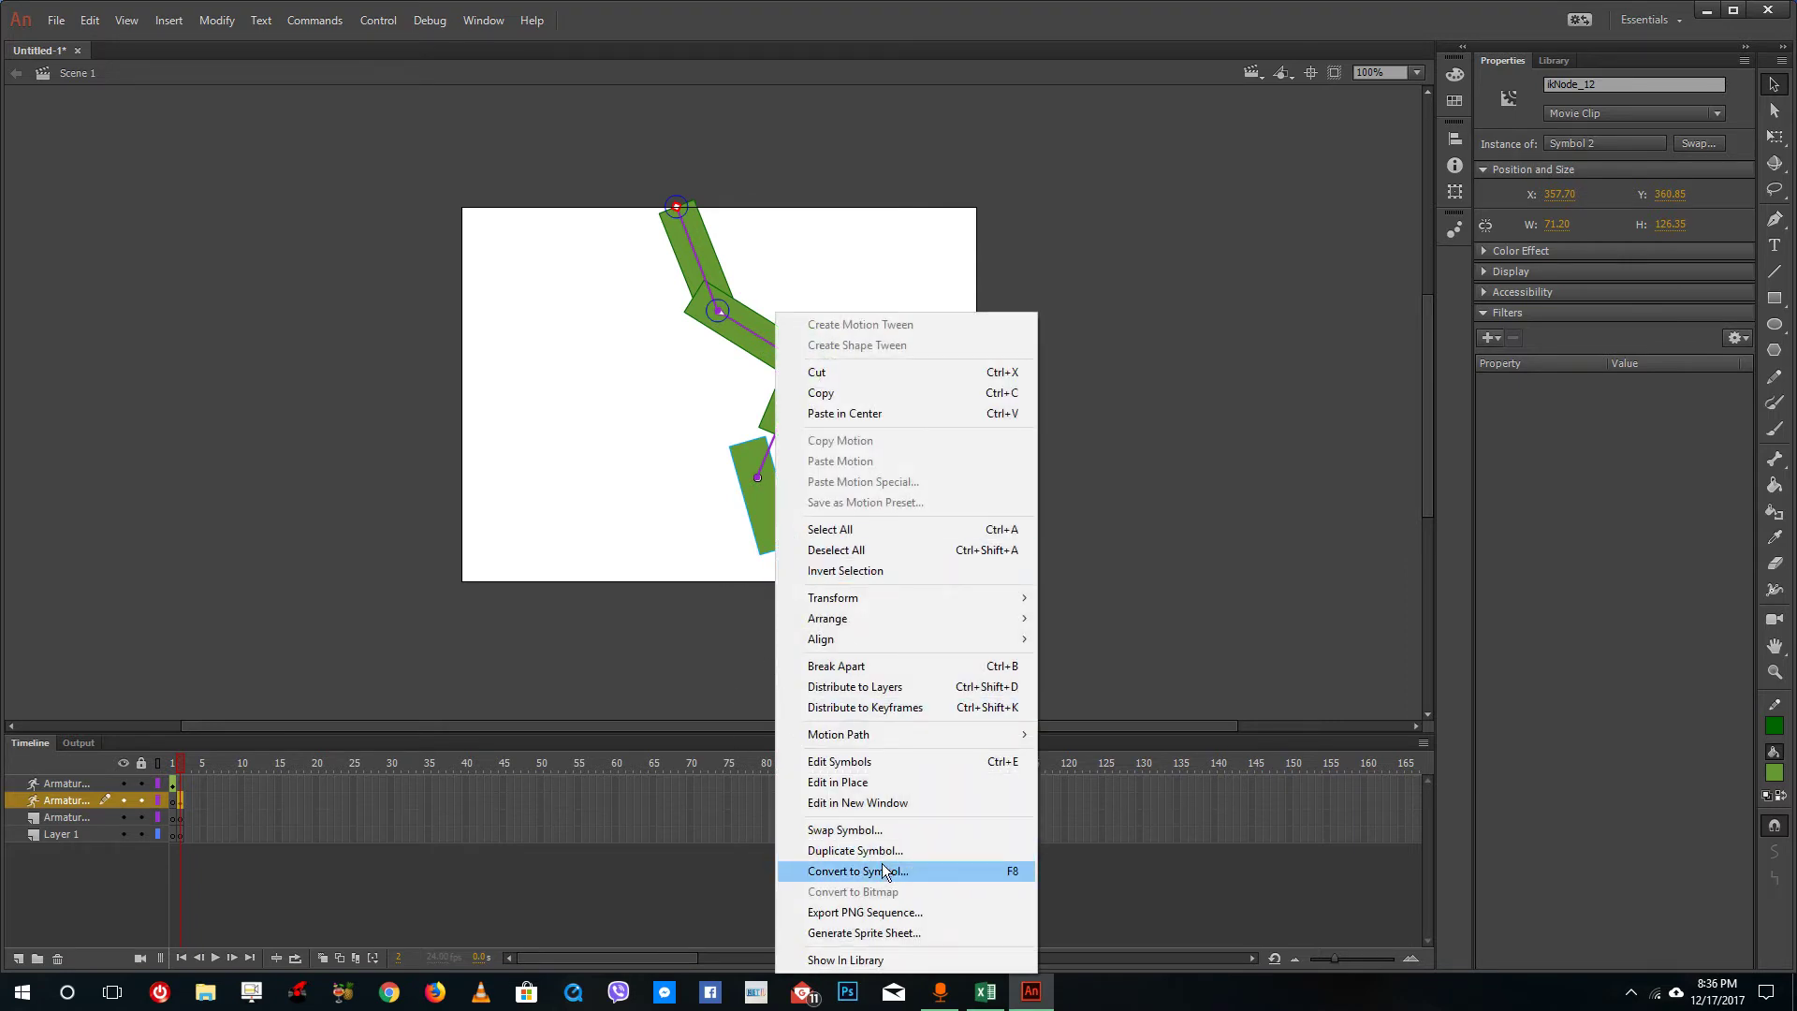
{"action": "left_click", "coordinate": [717, 630]}
{"action": "left_click_drag", "start_coordinate": [759, 510], "coordinate": [735, 403]}
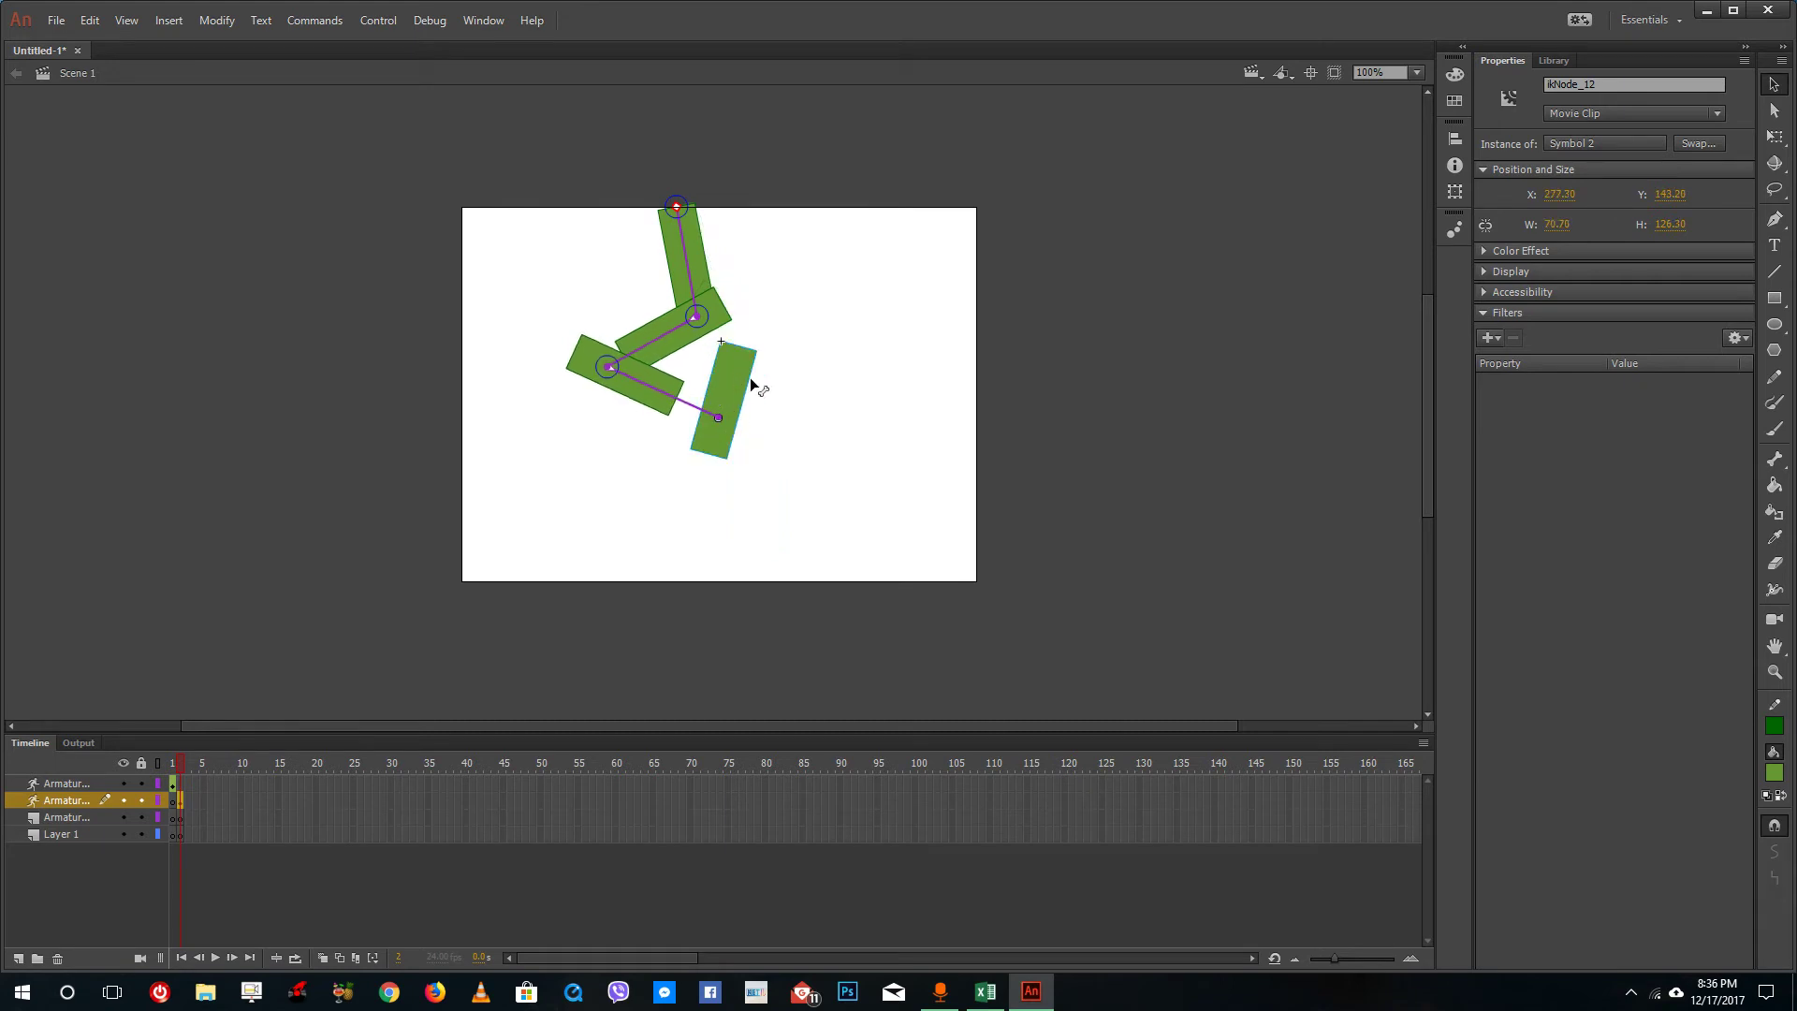
{"action": "left_click_drag", "start_coordinate": [675, 406], "coordinate": [608, 352]}
At frame 2, swing the armature's lower bars into a new pose.
{"action": "left_click", "coordinate": [1773, 298]}
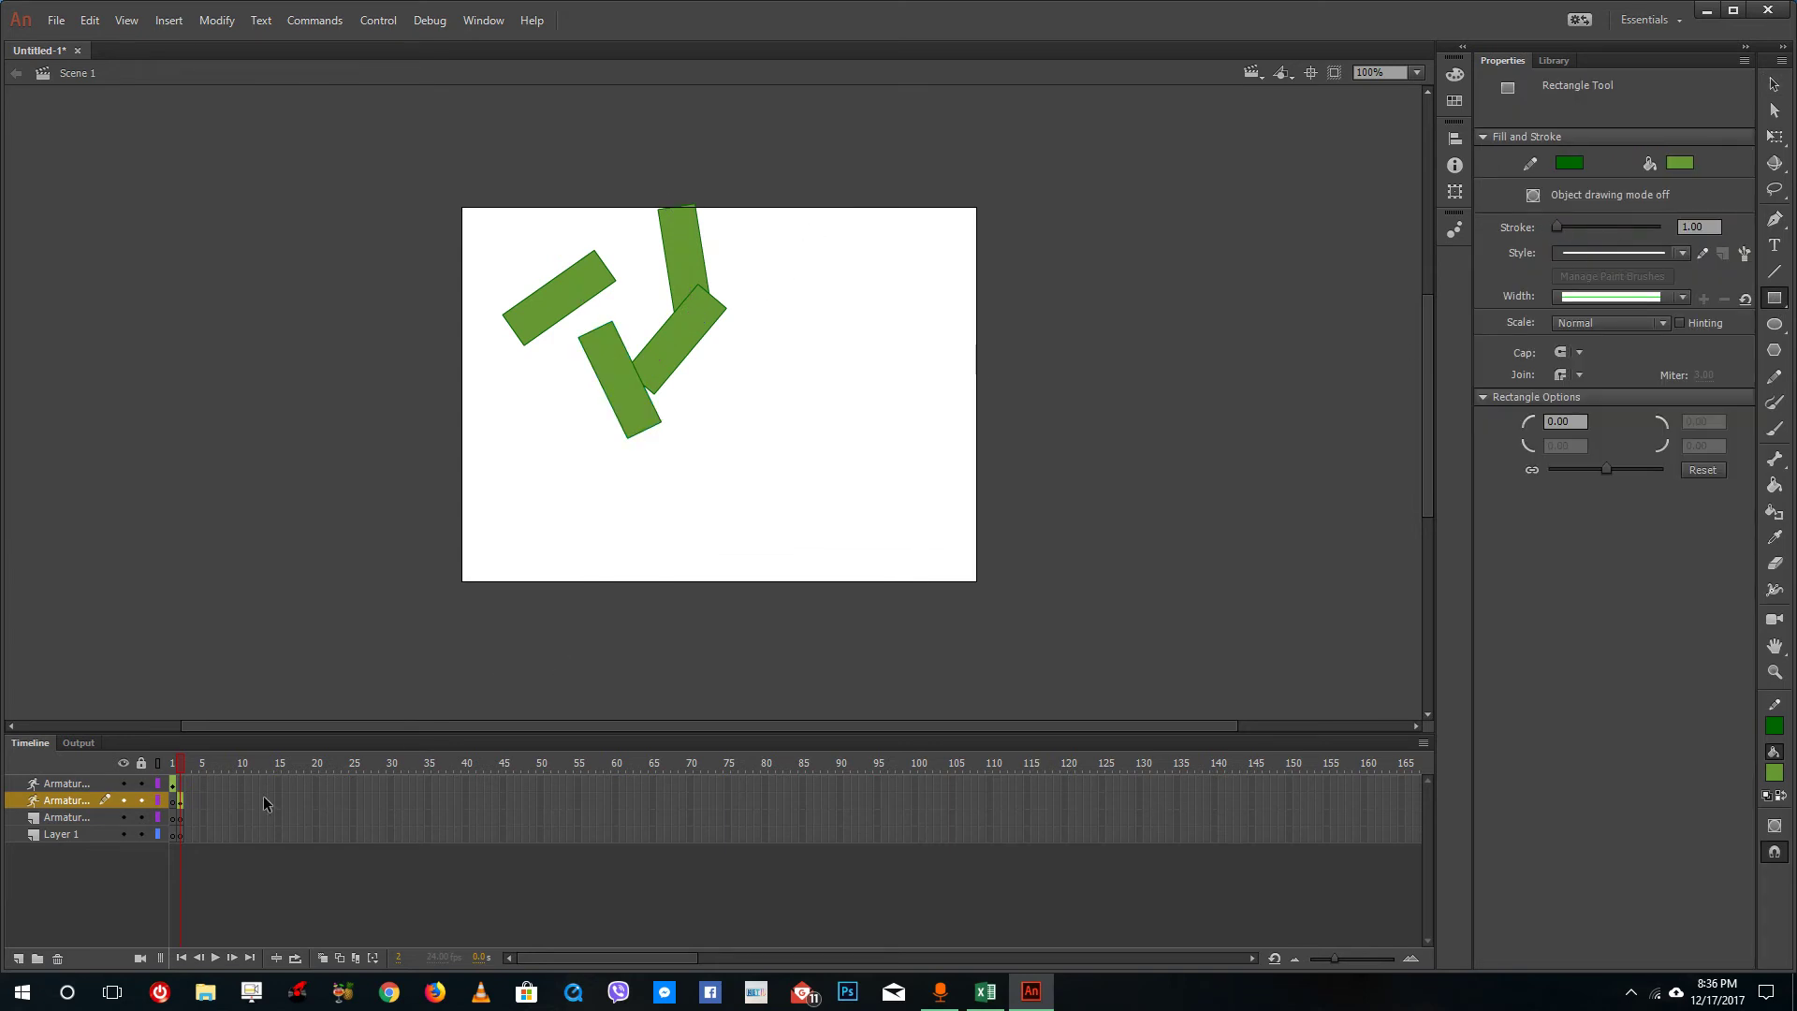
{"action": "left_click_drag", "start_coordinate": [178, 760], "coordinate": [159, 765]}
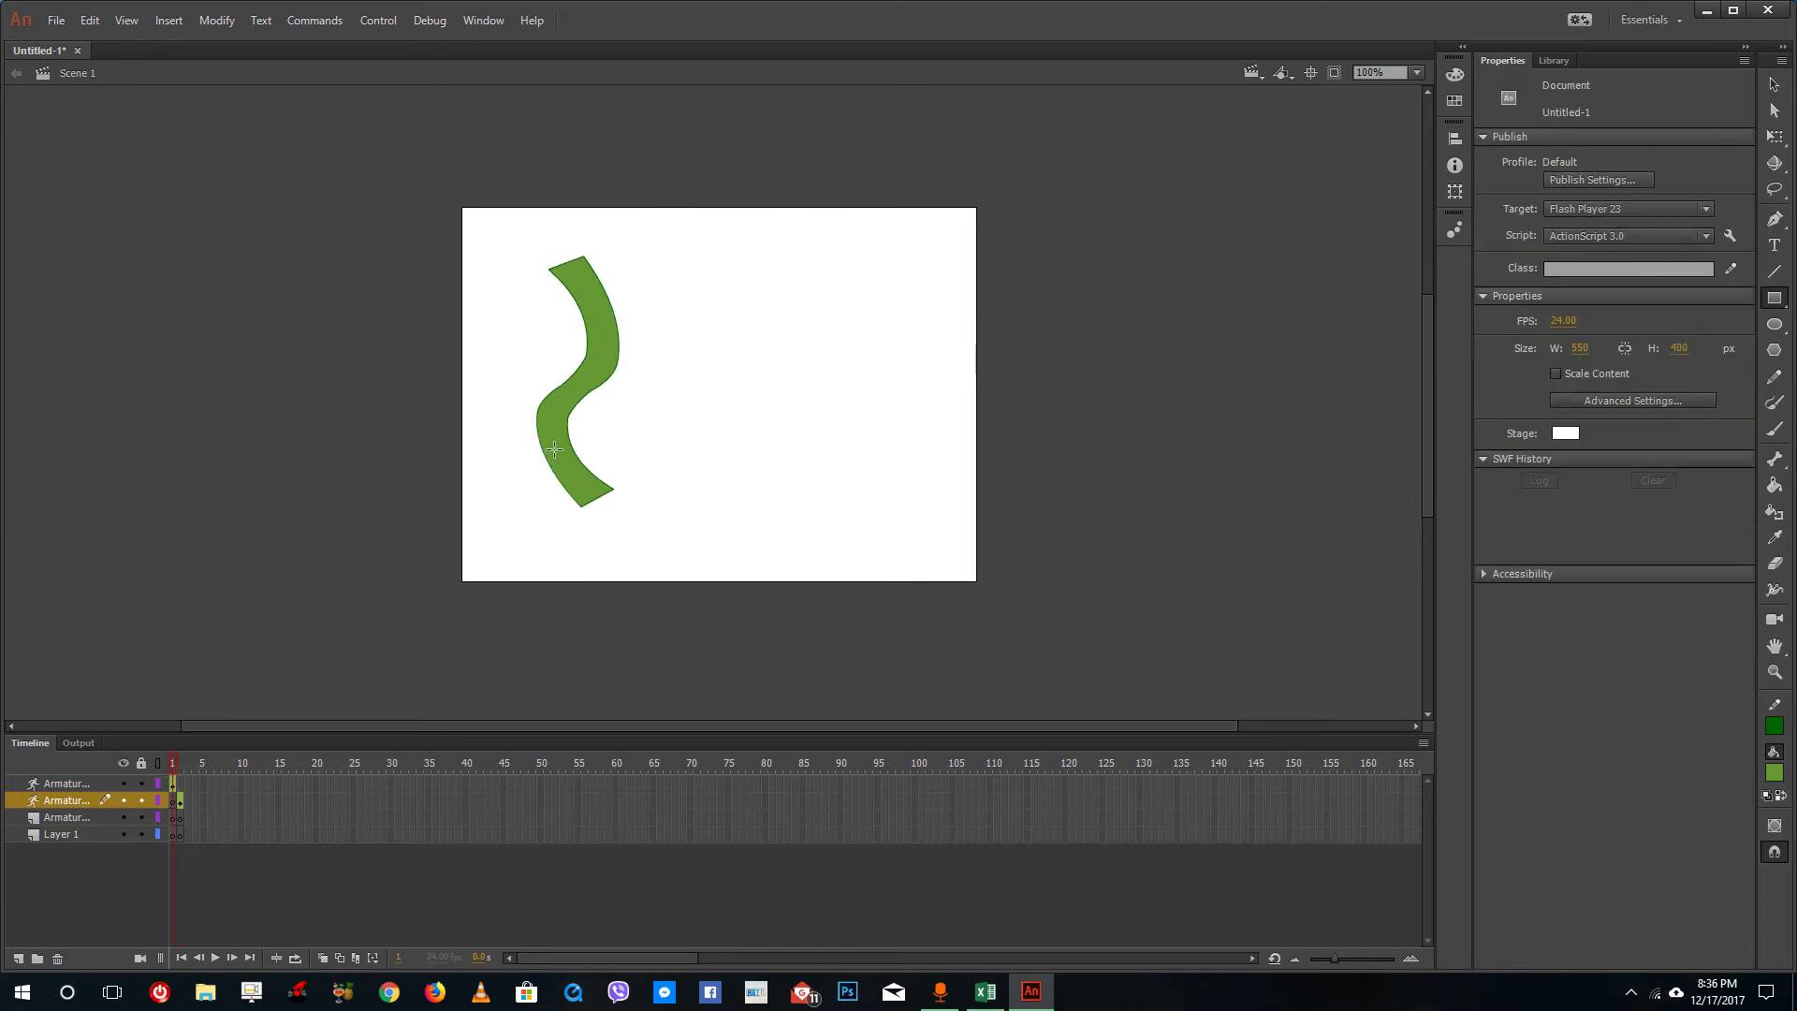
{"action": "left_click_drag", "start_coordinate": [161, 762], "coordinate": [182, 760]}
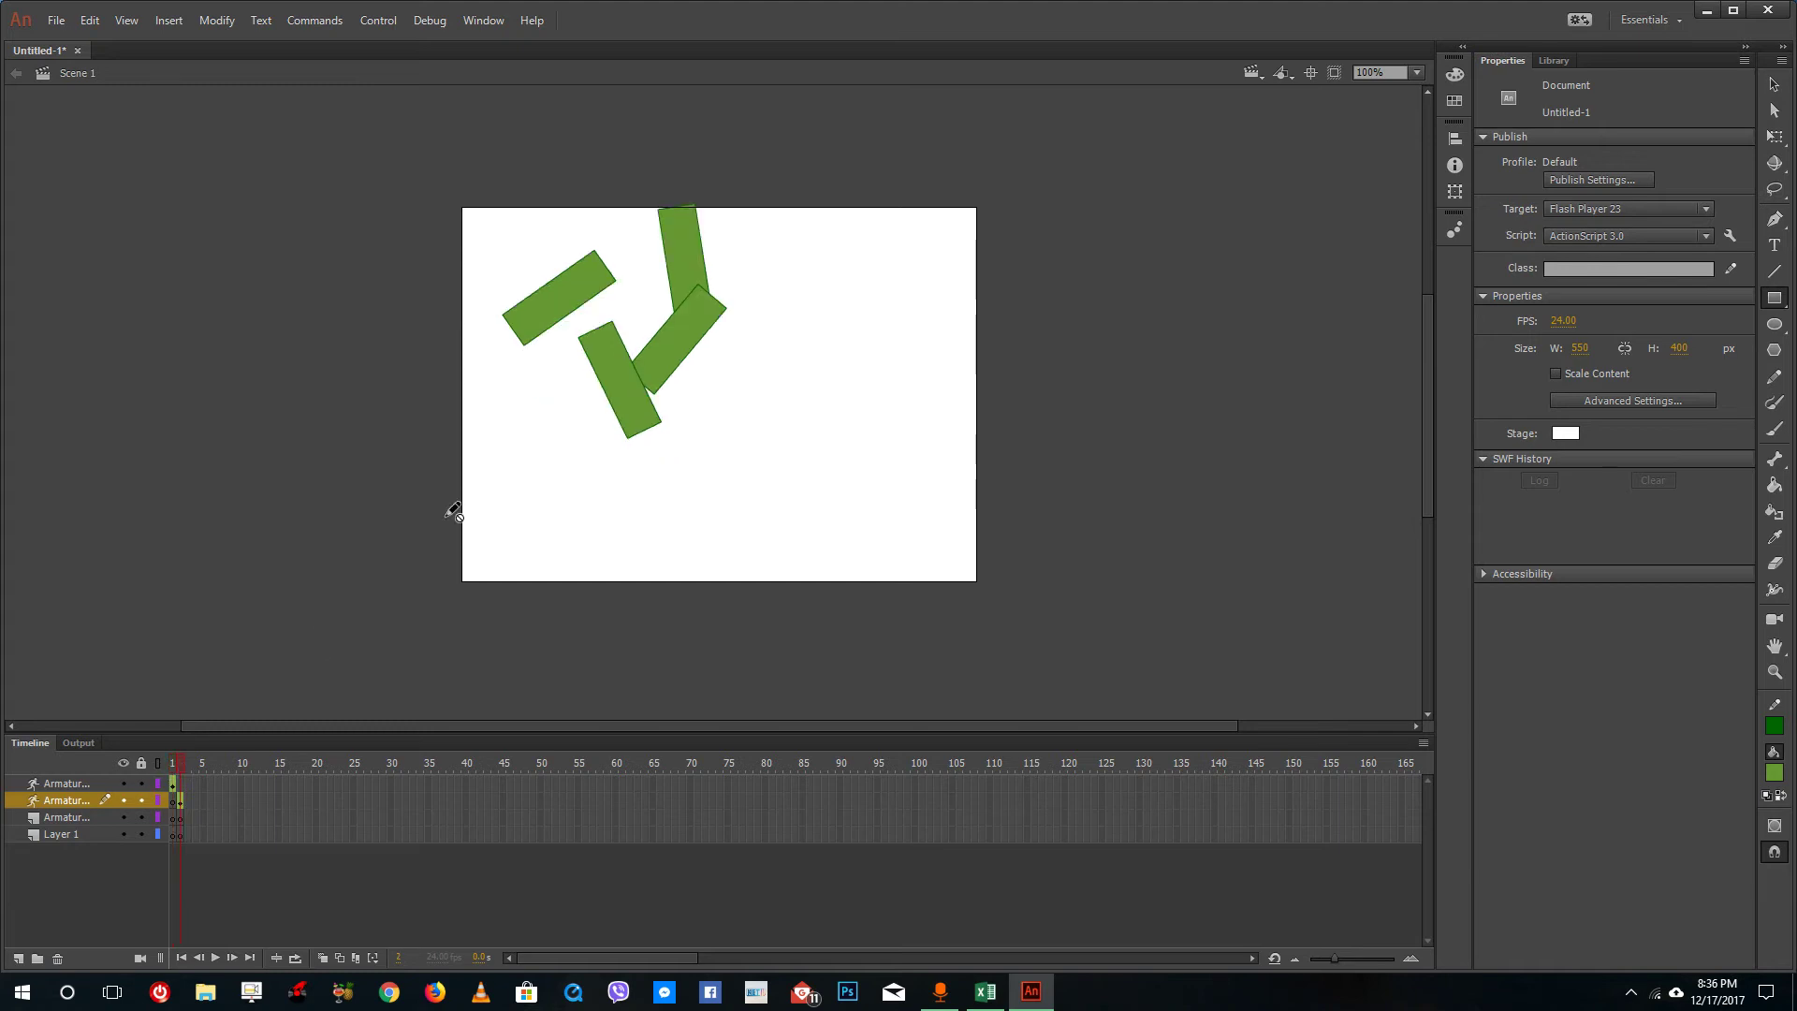
{"action": "key", "text": "v"}
{"action": "left_click", "coordinate": [674, 373]}
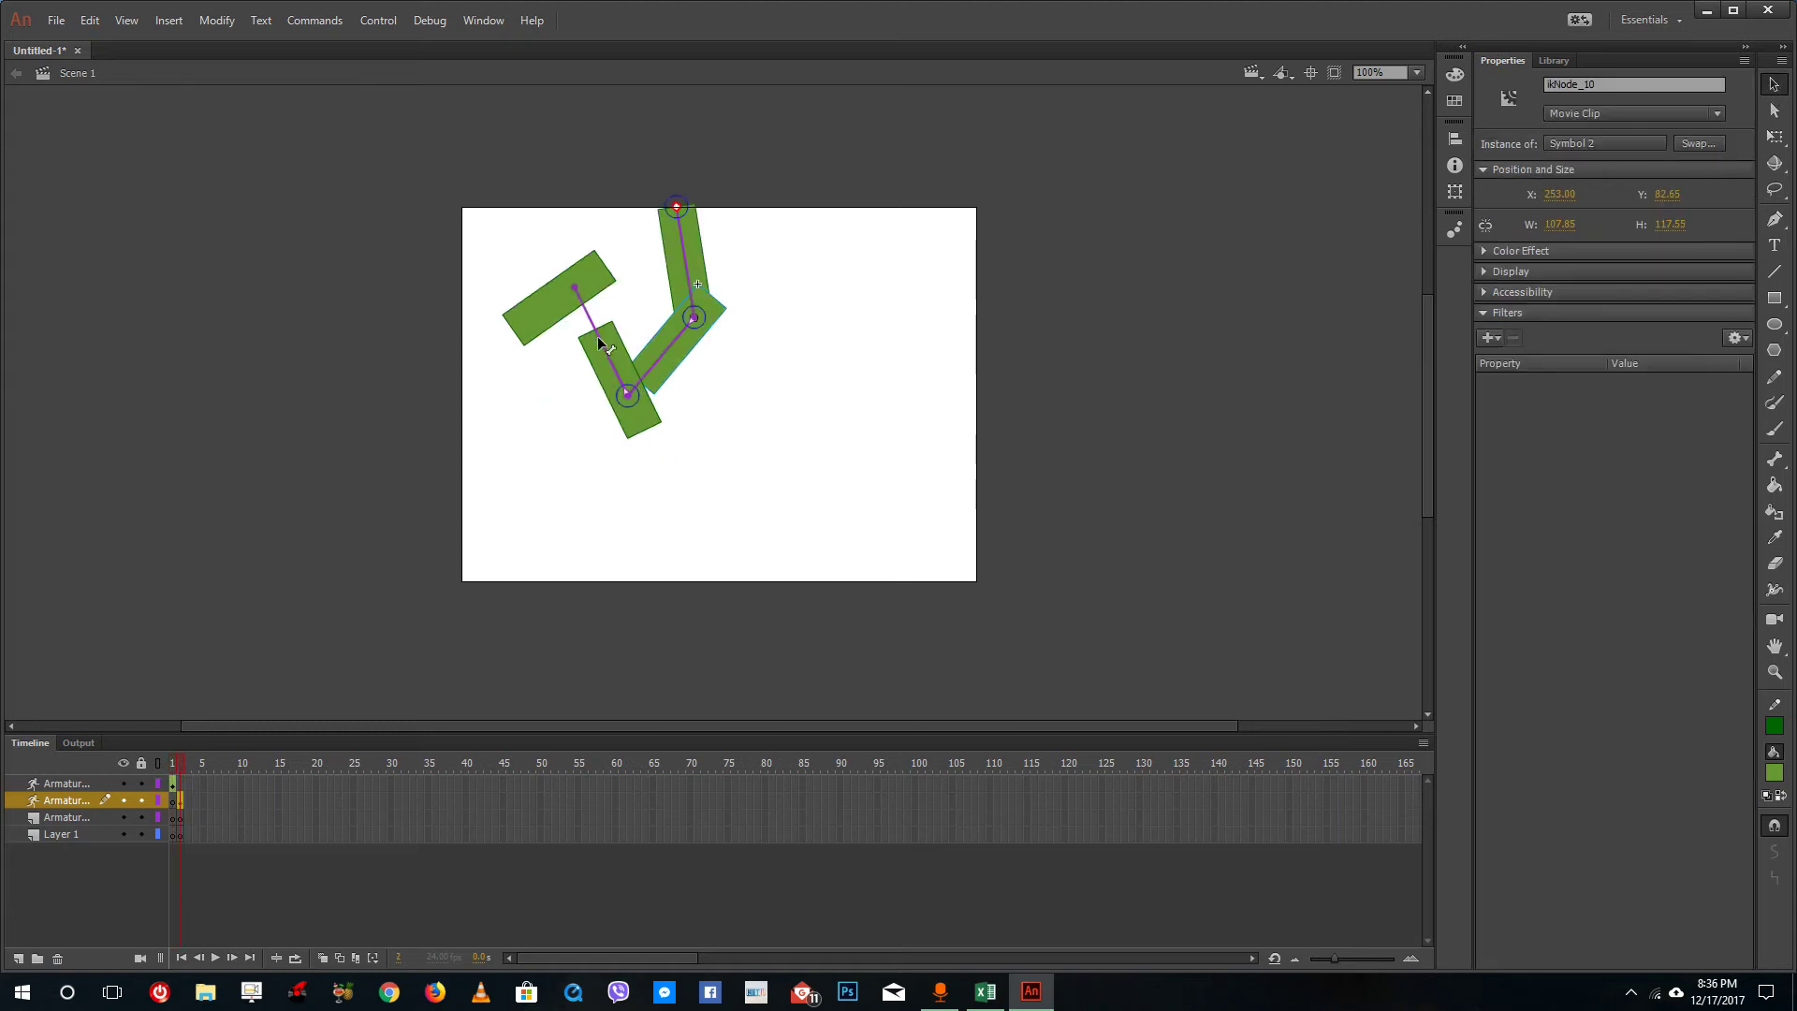
{"action": "mouse_move", "coordinate": [629, 396]}
{"action": "left_mouse_down"}
{"action": "mouse_move", "coordinate": [645, 281]}
{"action": "mouse_move", "coordinate": [608, 383]}
{"action": "left_mouse_up"}
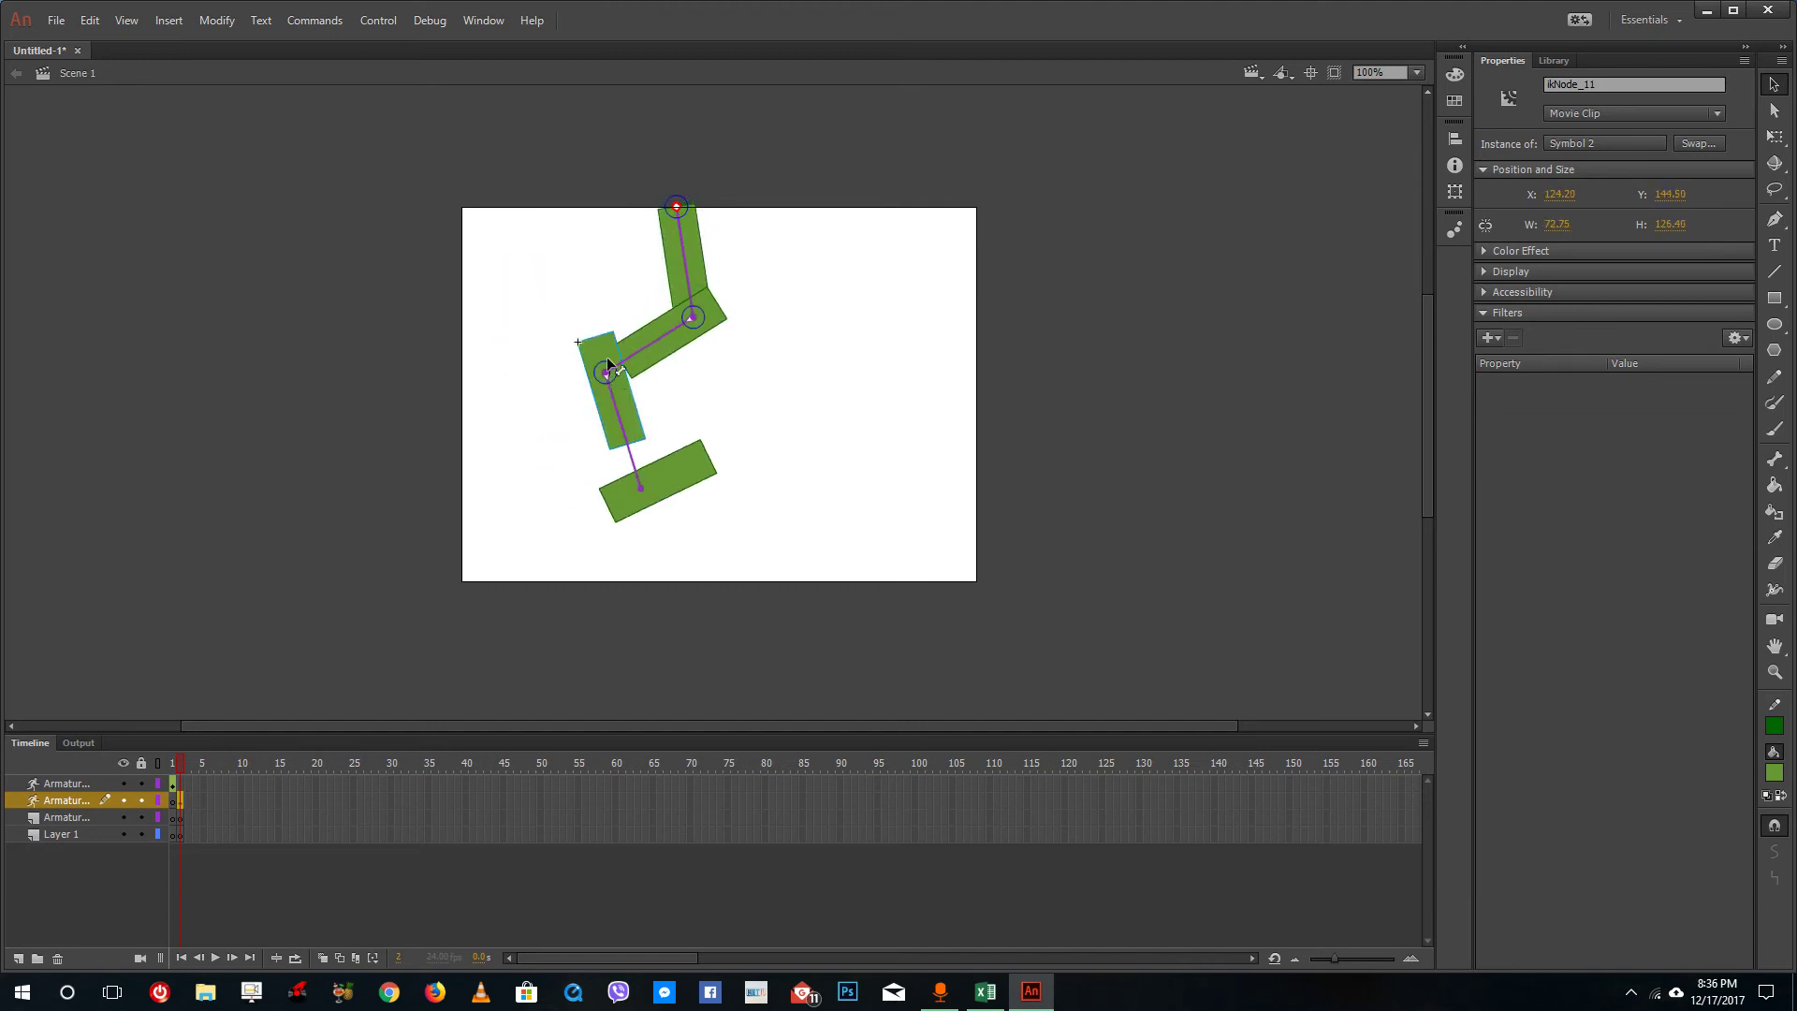
Extend the armature layer to frame 10 and swing the chain to the right.
{"action": "right_click", "coordinate": [236, 802]}
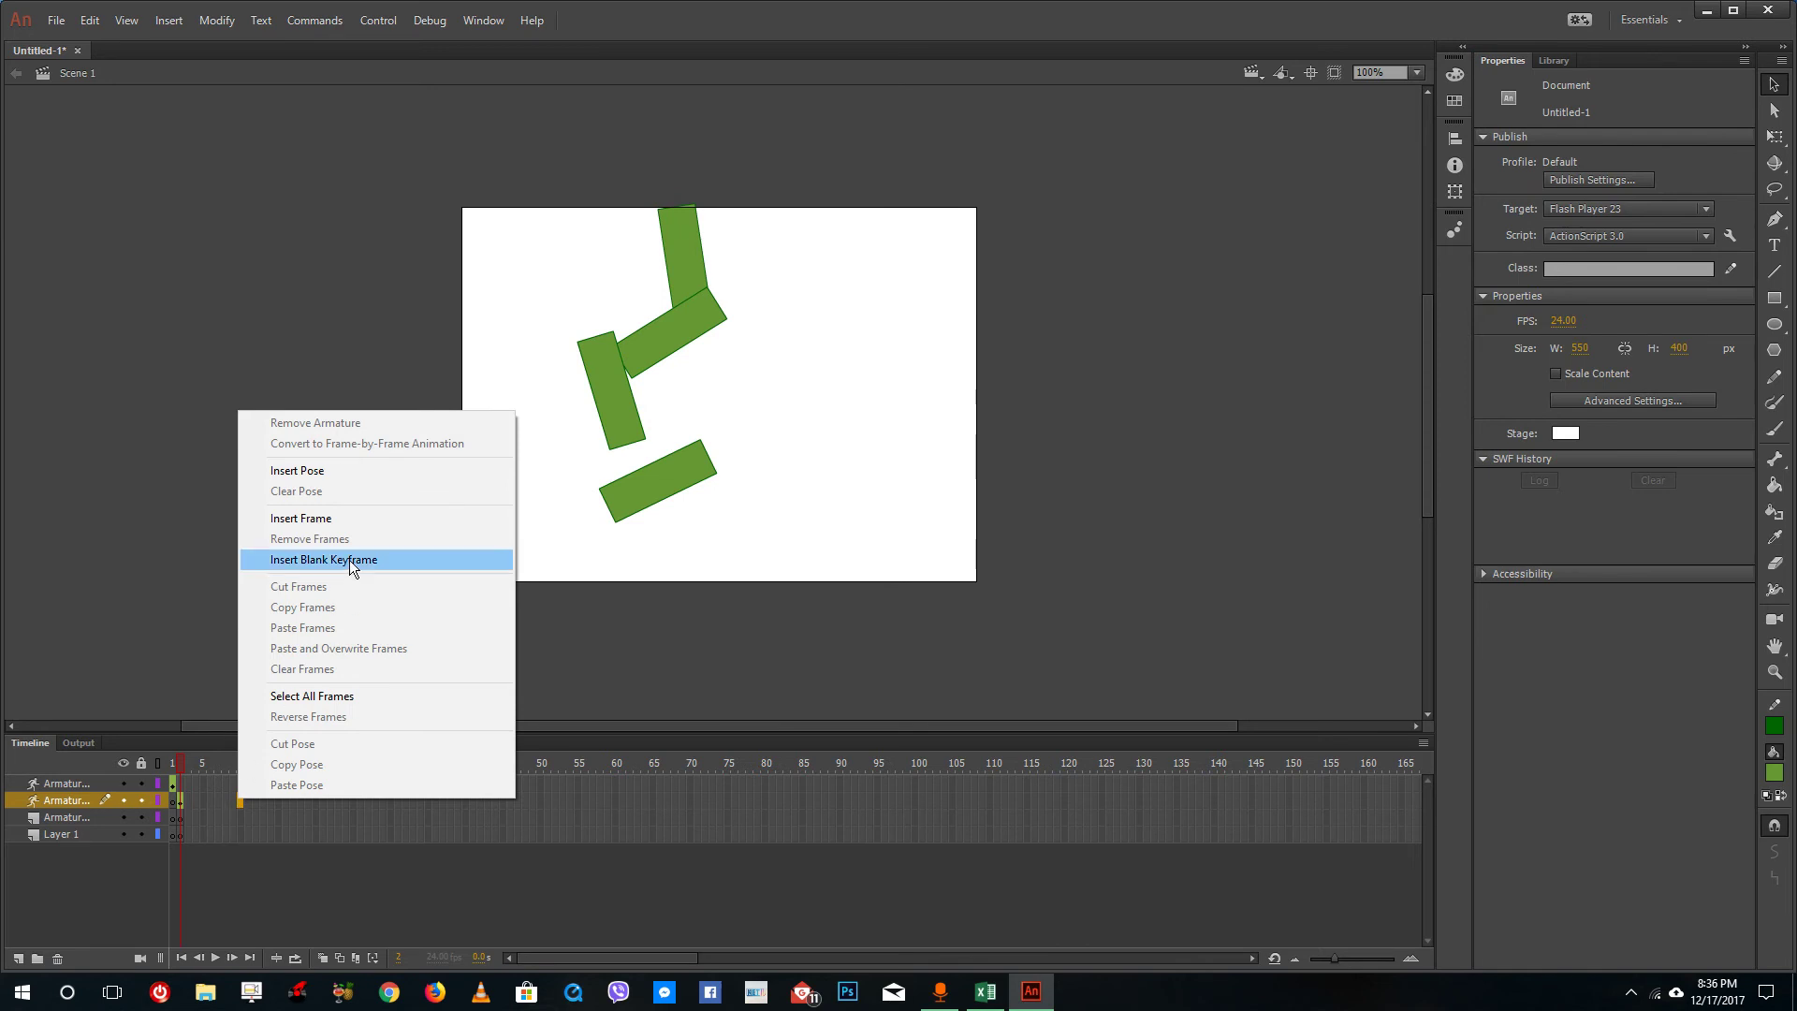
{"action": "left_click", "coordinate": [333, 518]}
{"action": "left_click_drag", "start_coordinate": [608, 377], "coordinate": [697, 419]}
{"action": "mouse_move", "coordinate": [224, 773]}
{"action": "left_mouse_down"}
{"action": "mouse_move", "coordinate": [195, 771]}
{"action": "mouse_move", "coordinate": [217, 772]}
{"action": "left_mouse_up"}
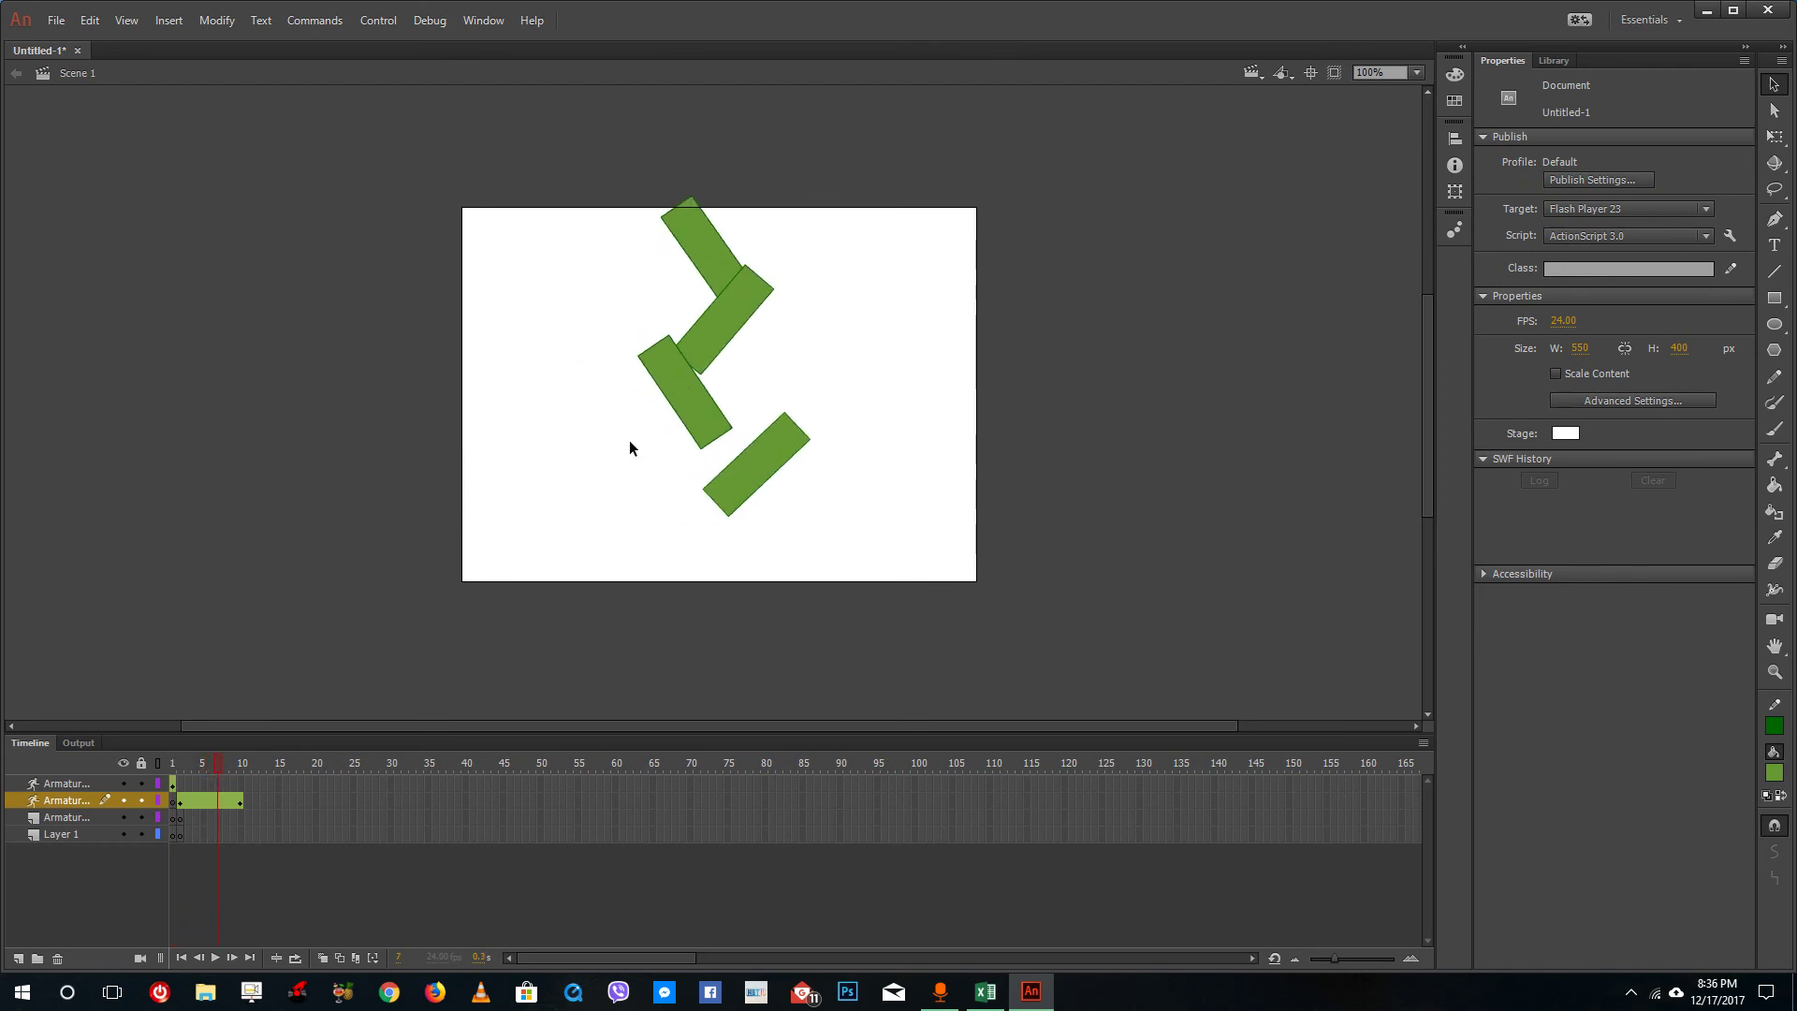
Fold the lower bars up and left, then preview the animation through frame 10.
{"action": "left_click", "coordinate": [686, 387]}
{"action": "left_click_drag", "start_coordinate": [675, 379], "coordinate": [661, 348]}
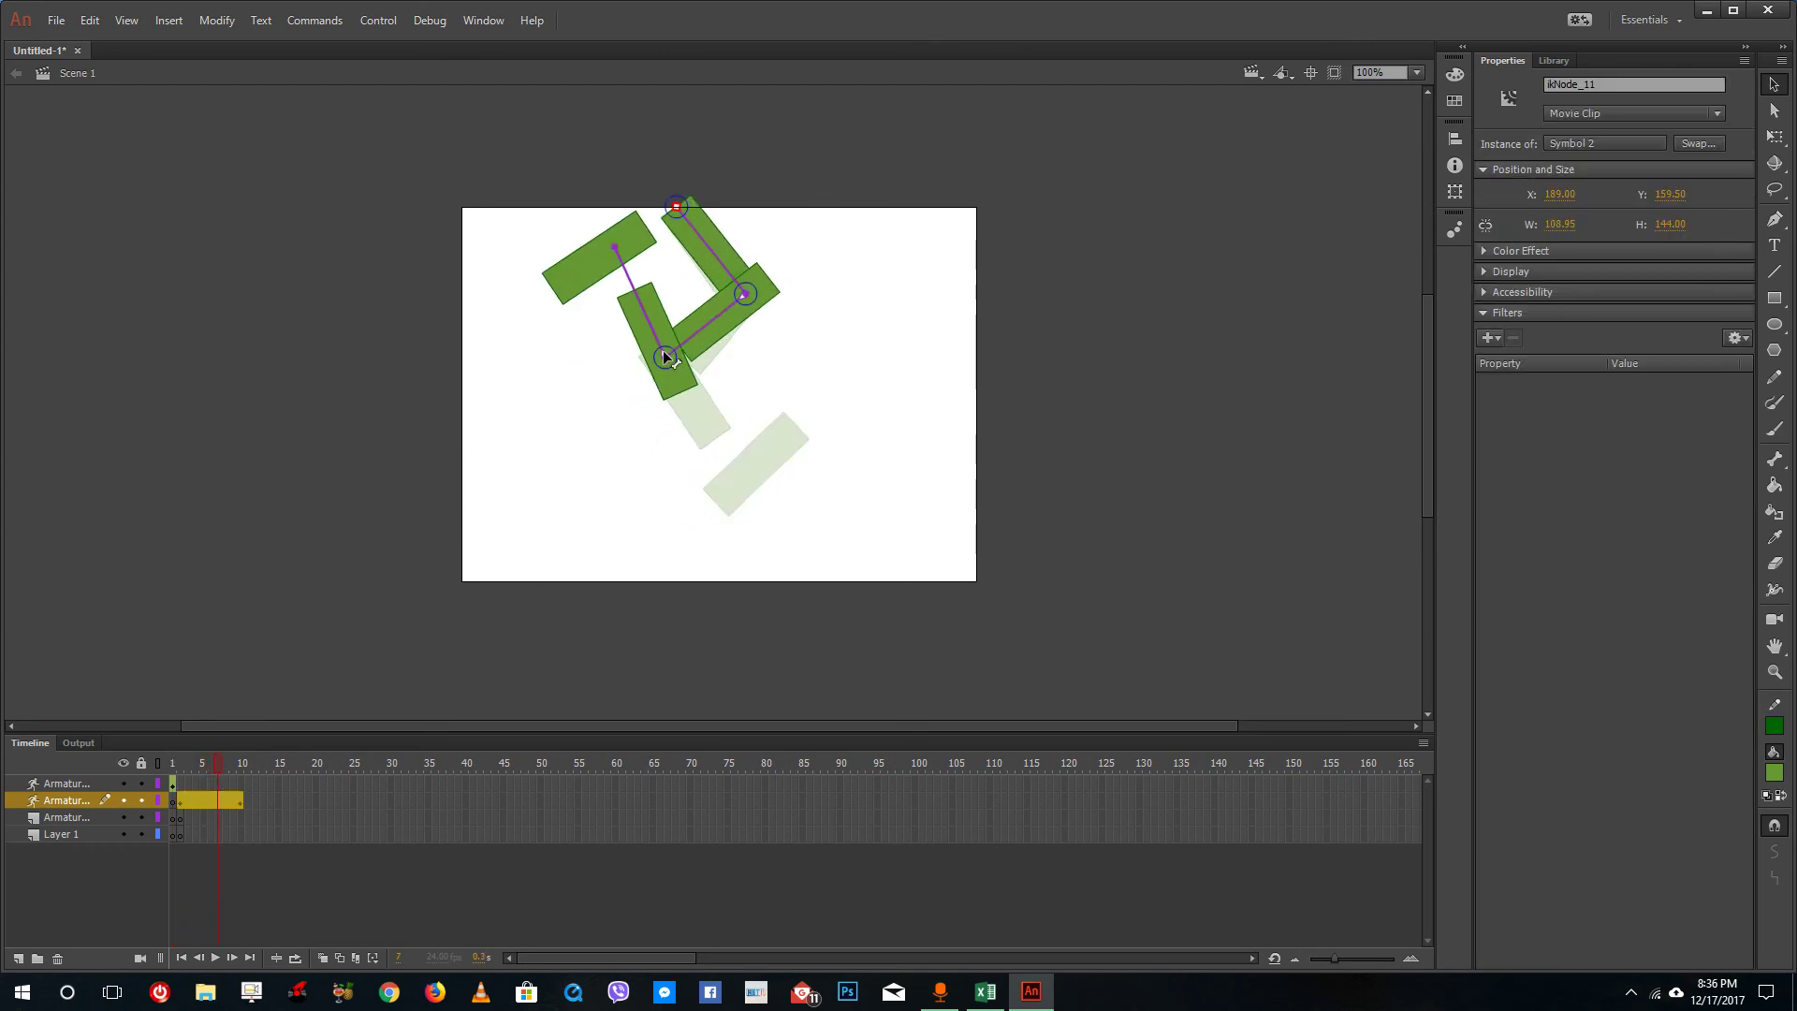
{"action": "mouse_move", "coordinate": [217, 765]}
{"action": "left_mouse_down"}
{"action": "mouse_move", "coordinate": [181, 773]}
{"action": "mouse_move", "coordinate": [241, 777]}
{"action": "mouse_move", "coordinate": [218, 784]}
{"action": "left_mouse_up"}
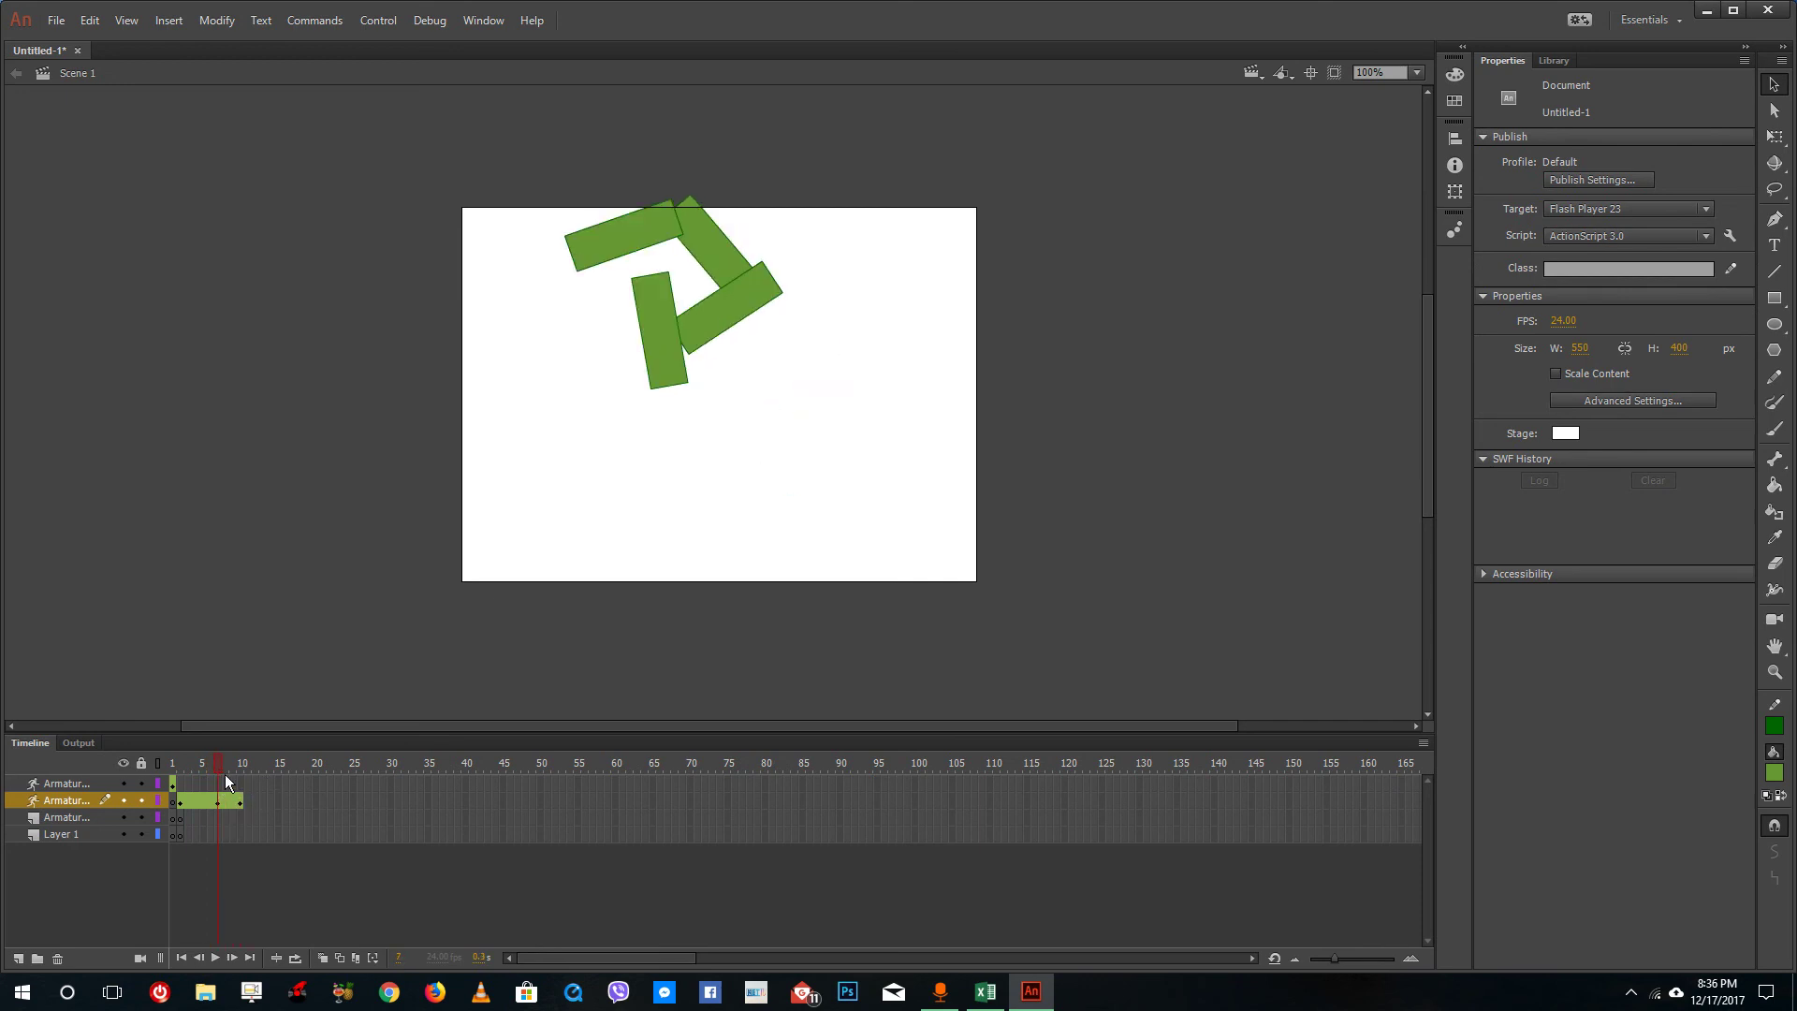